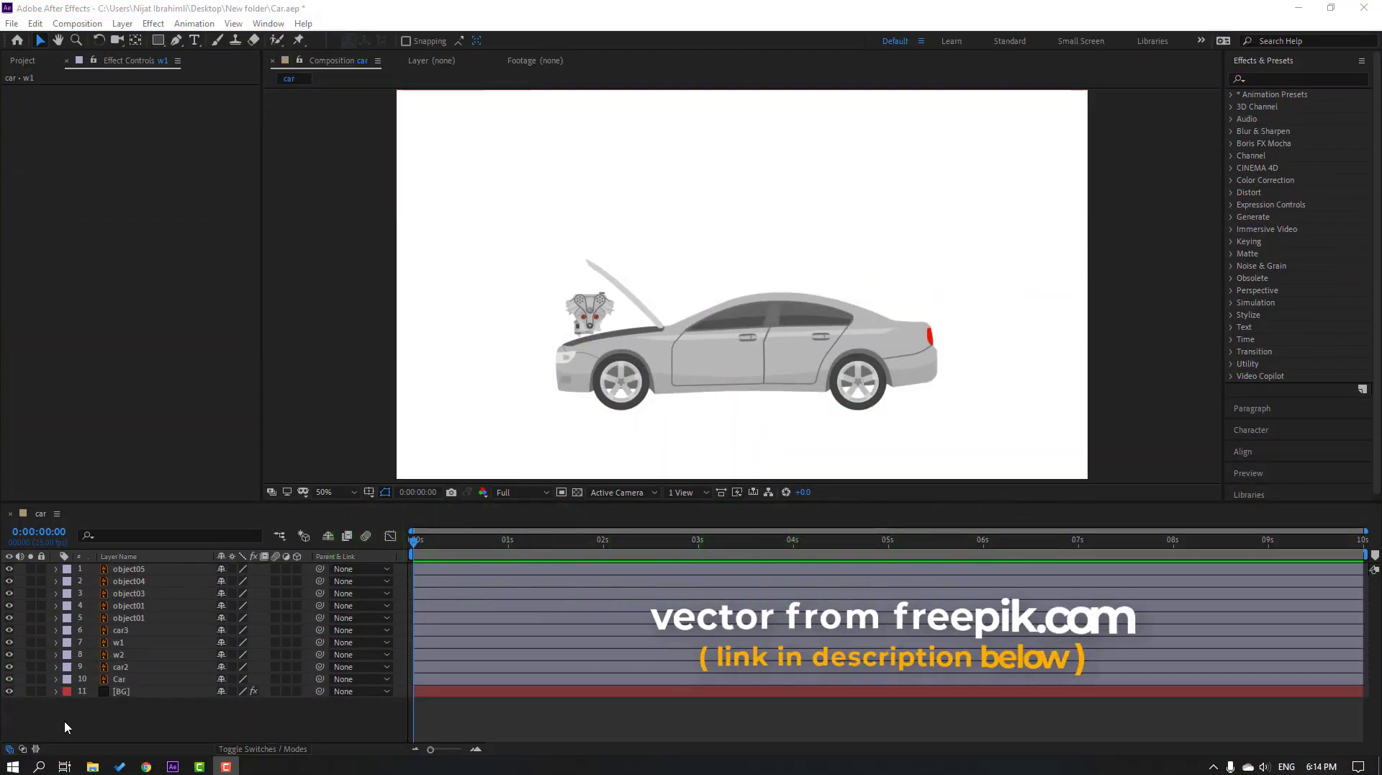
- Set the opacity of the car2 layer, the dark engine-bay shape, to 0%
left_click(128, 666)
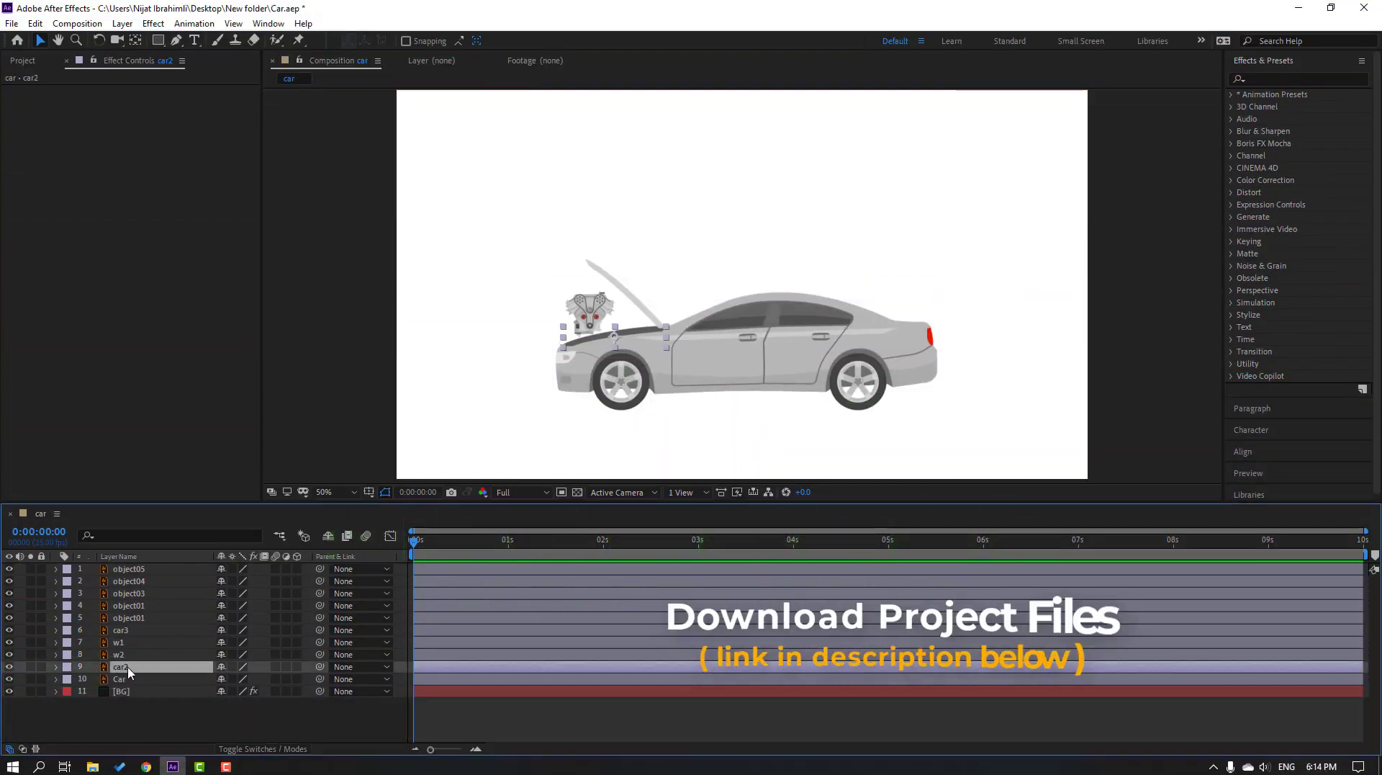
key("slash")
key("t")
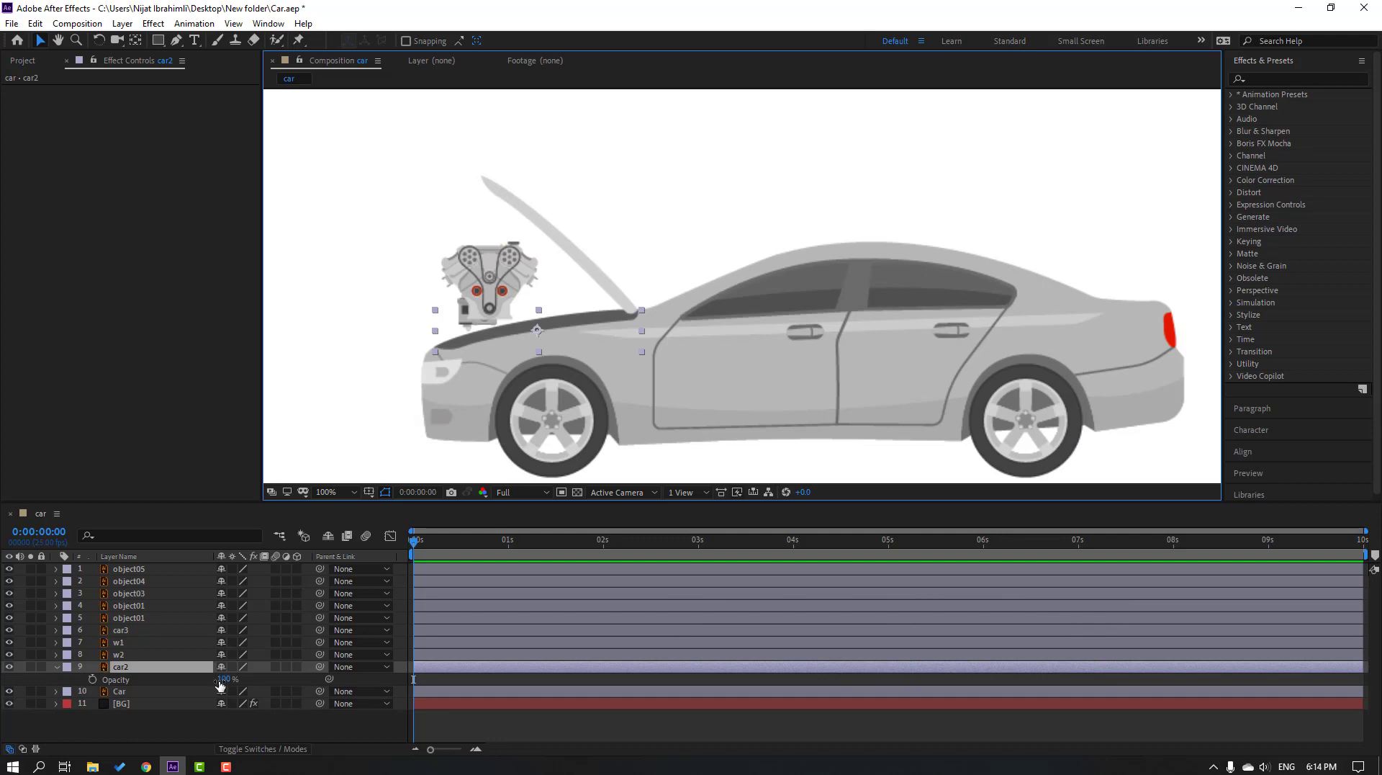
left_click(224, 679)
type("0")
key("Return")
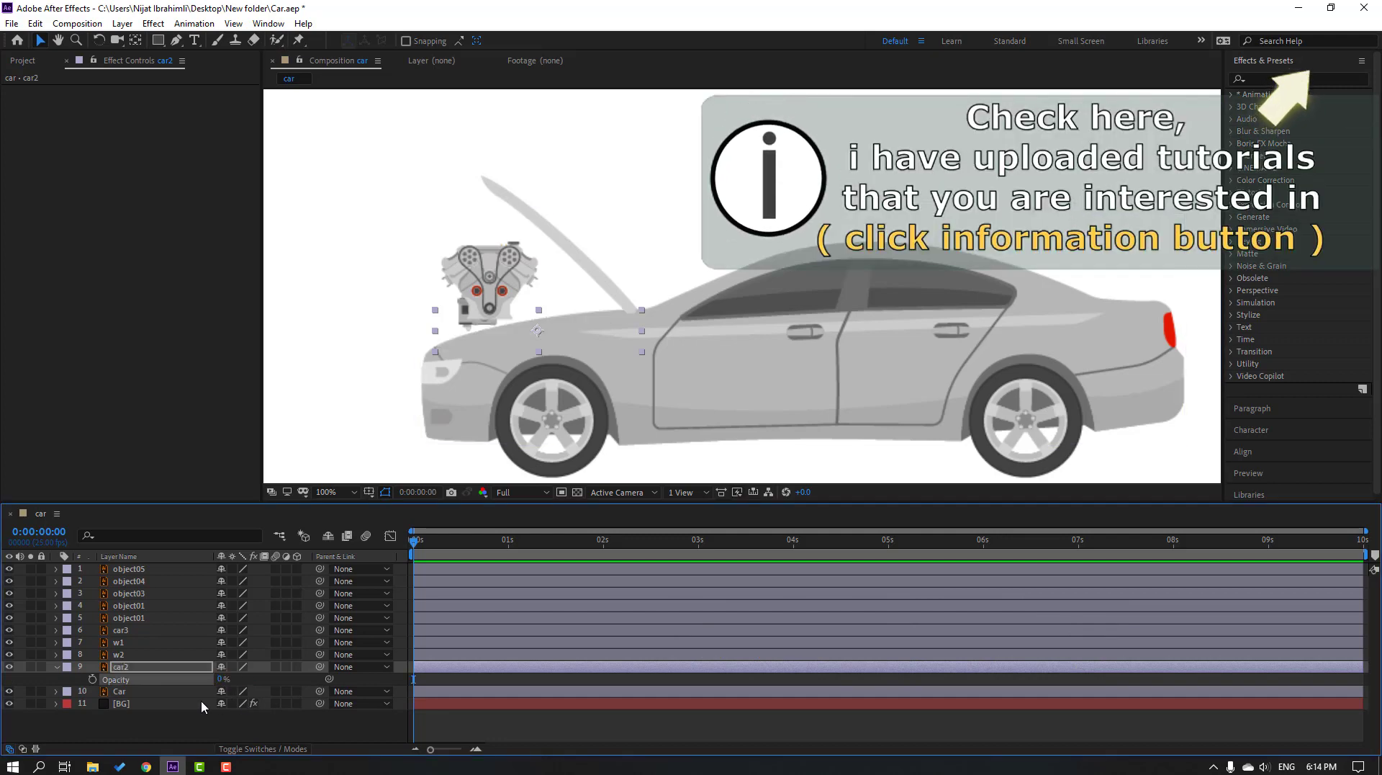
left_click(57, 666)
- Solo the car3 hood layer, move its anchor point to the hinge end next to the windshield, and unsolo it
left_click(119, 632)
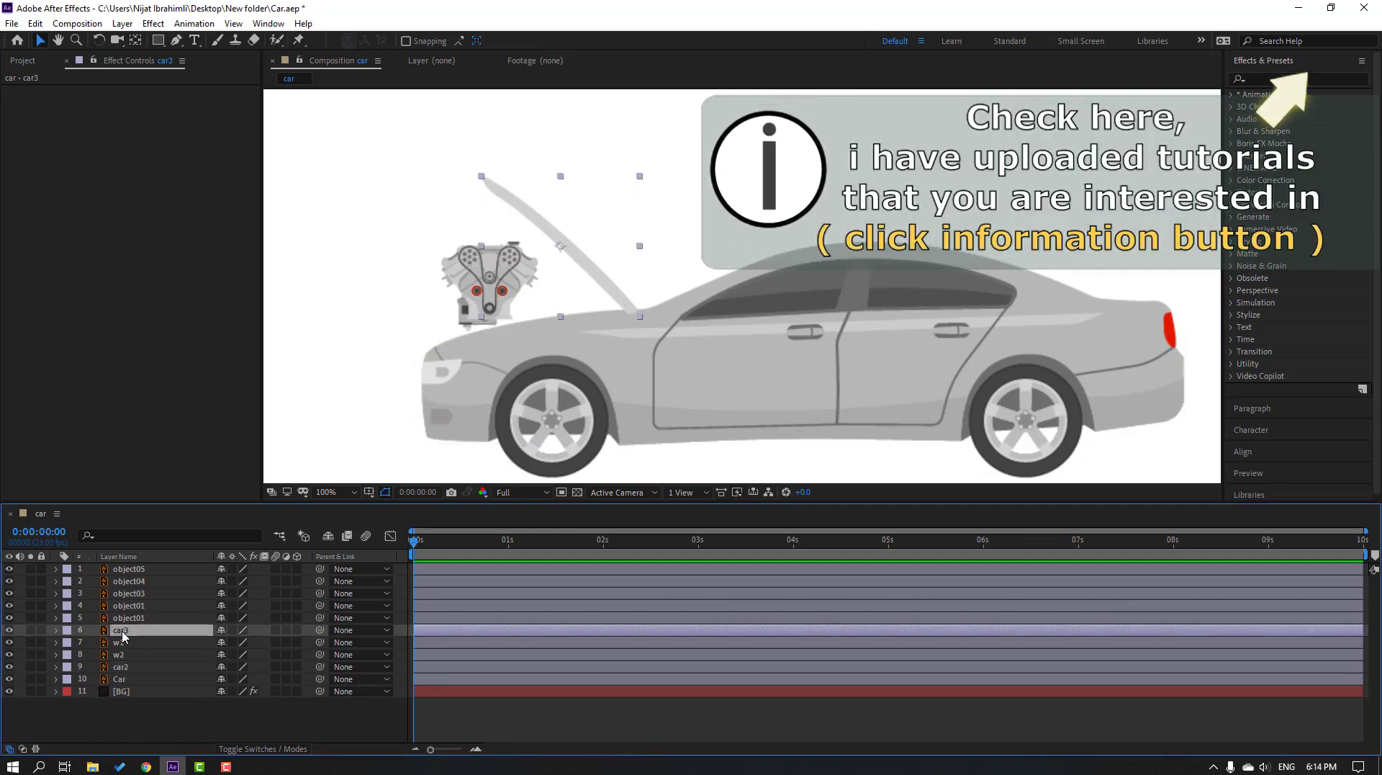
left_click(28, 630)
scroll(584, 327, "up", 1)
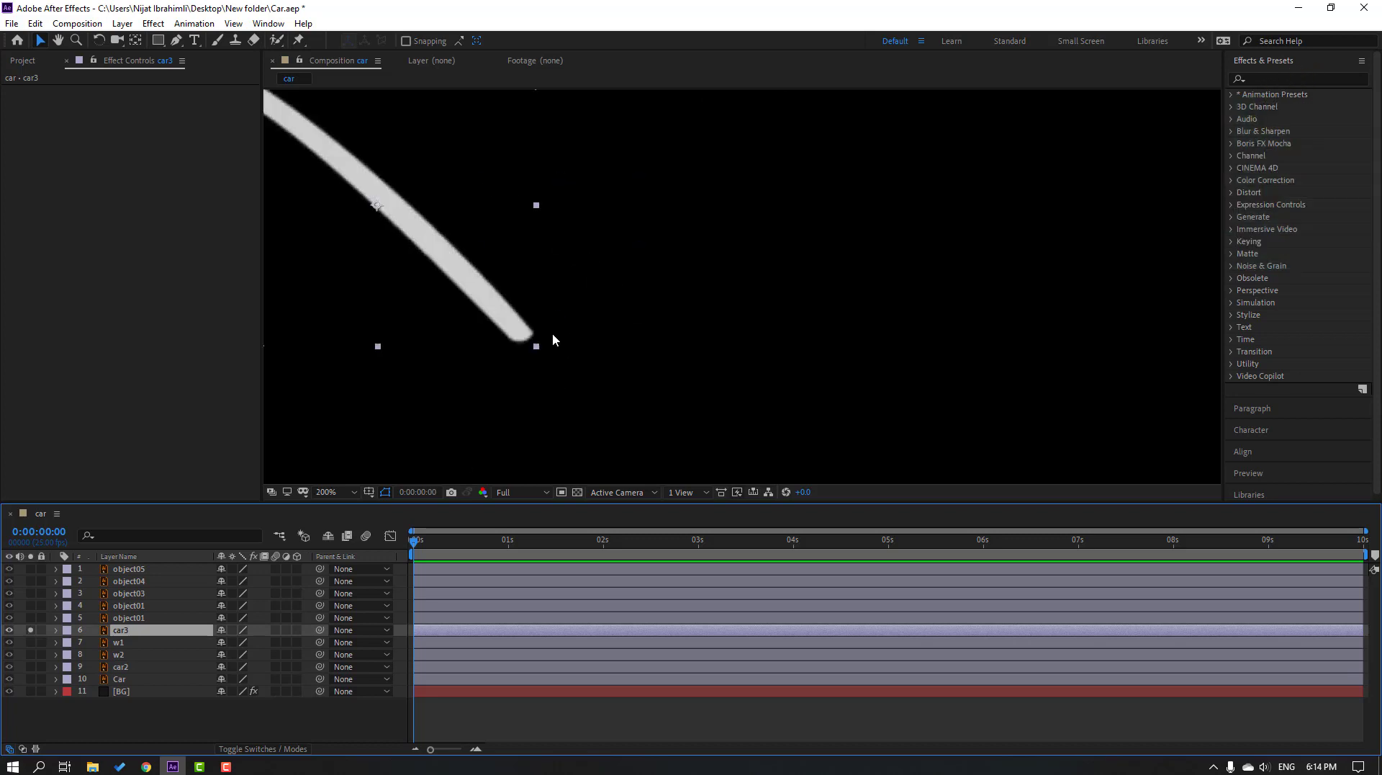
left_click(136, 42)
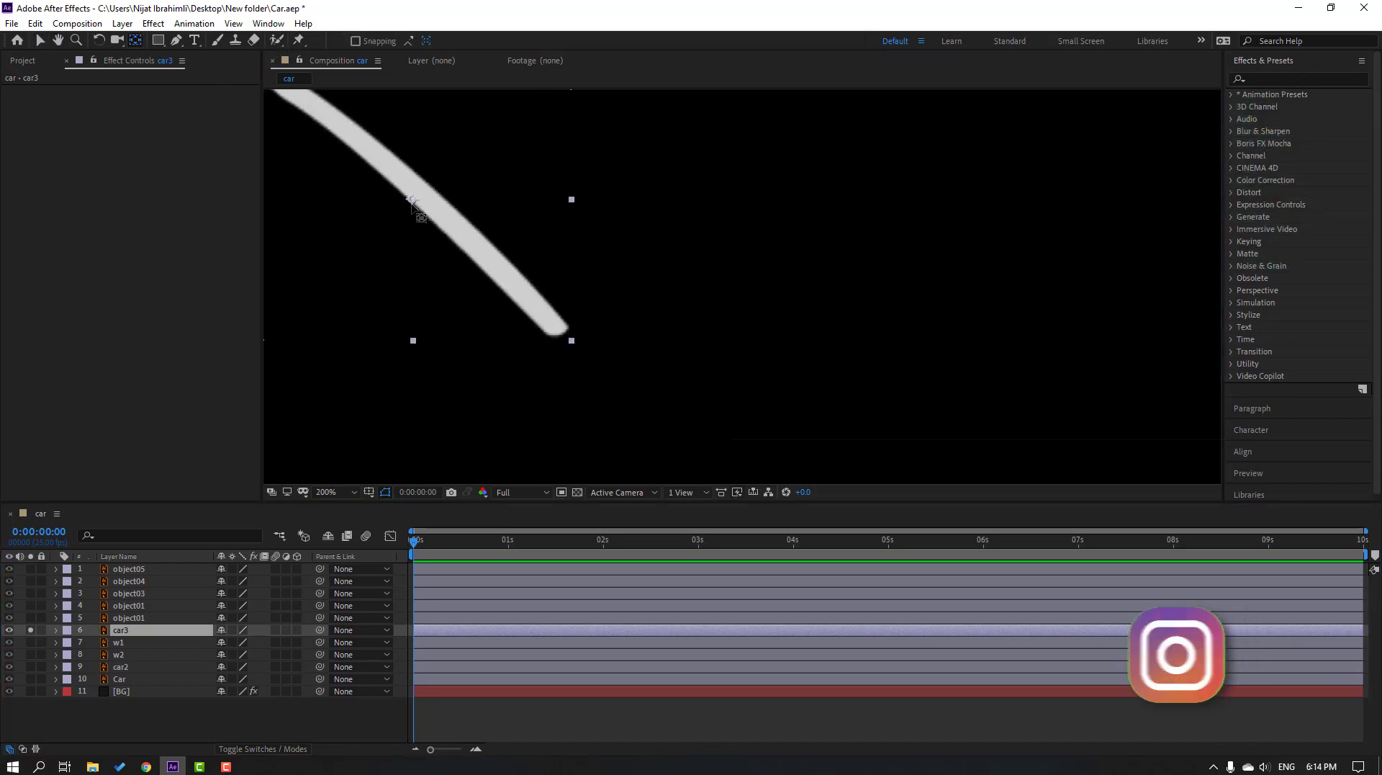
left_click_drag(414, 202, 490, 245)
left_click_drag(561, 333, 565, 333)
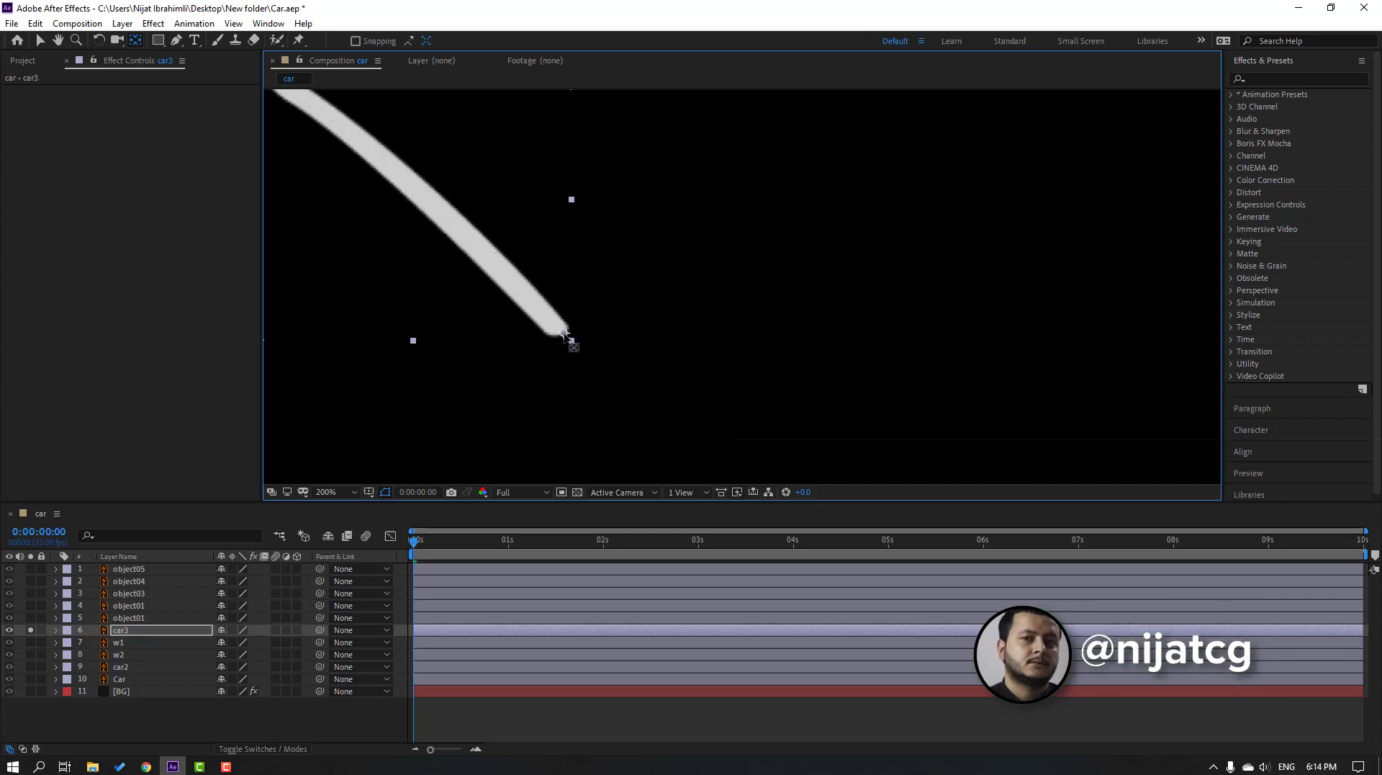
left_click(41, 45)
left_click(41, 45)
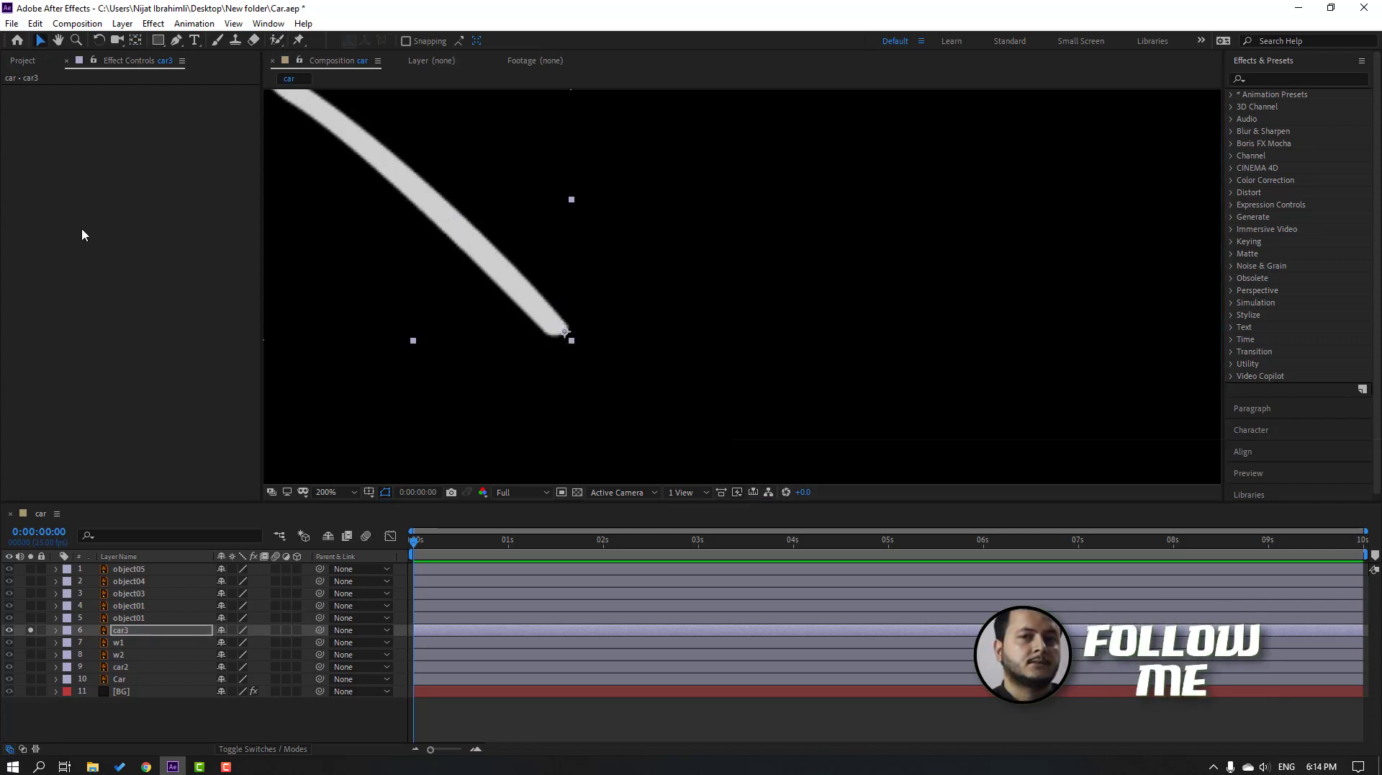
left_click(30, 630)
scroll(628, 269, "down", 1)
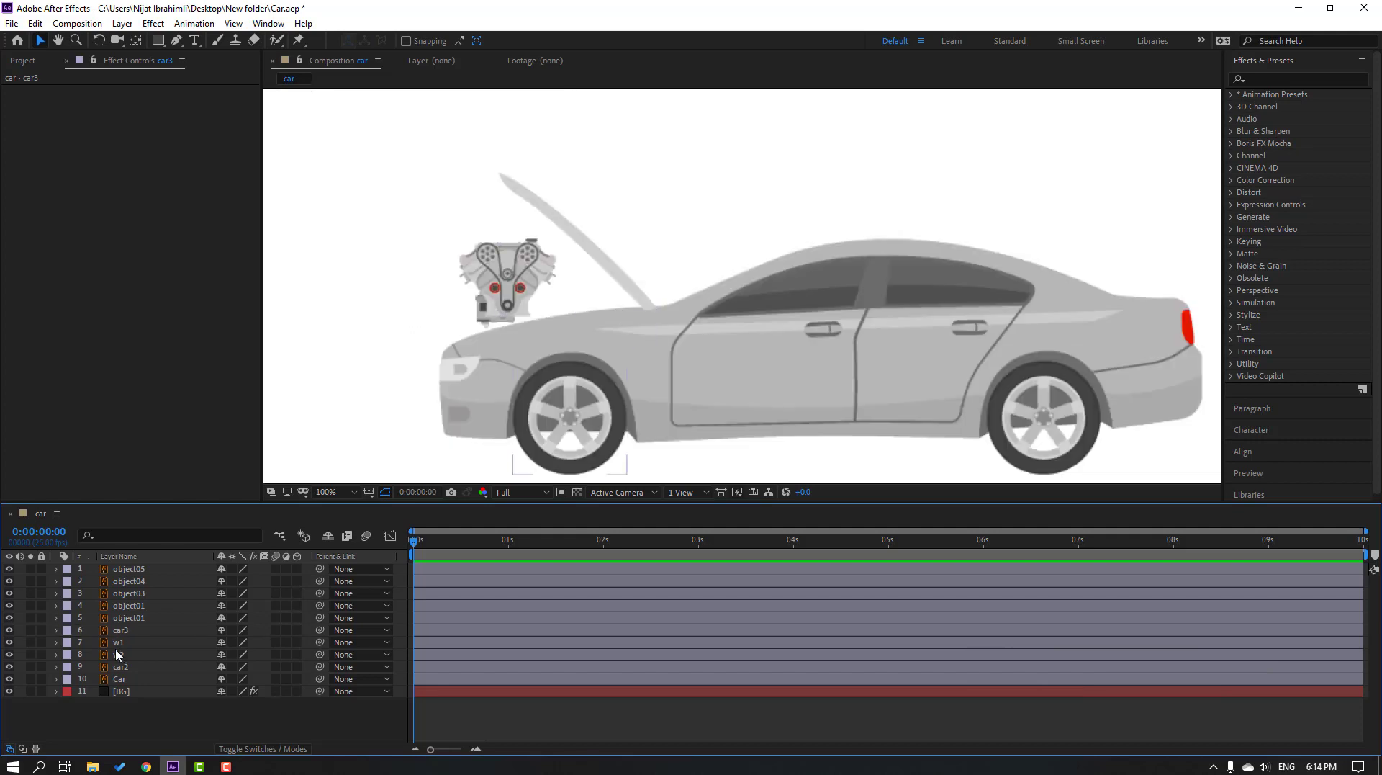
- Parent the car3, w1, w2 and car2 layers to the Car layer
left_click(130, 630)
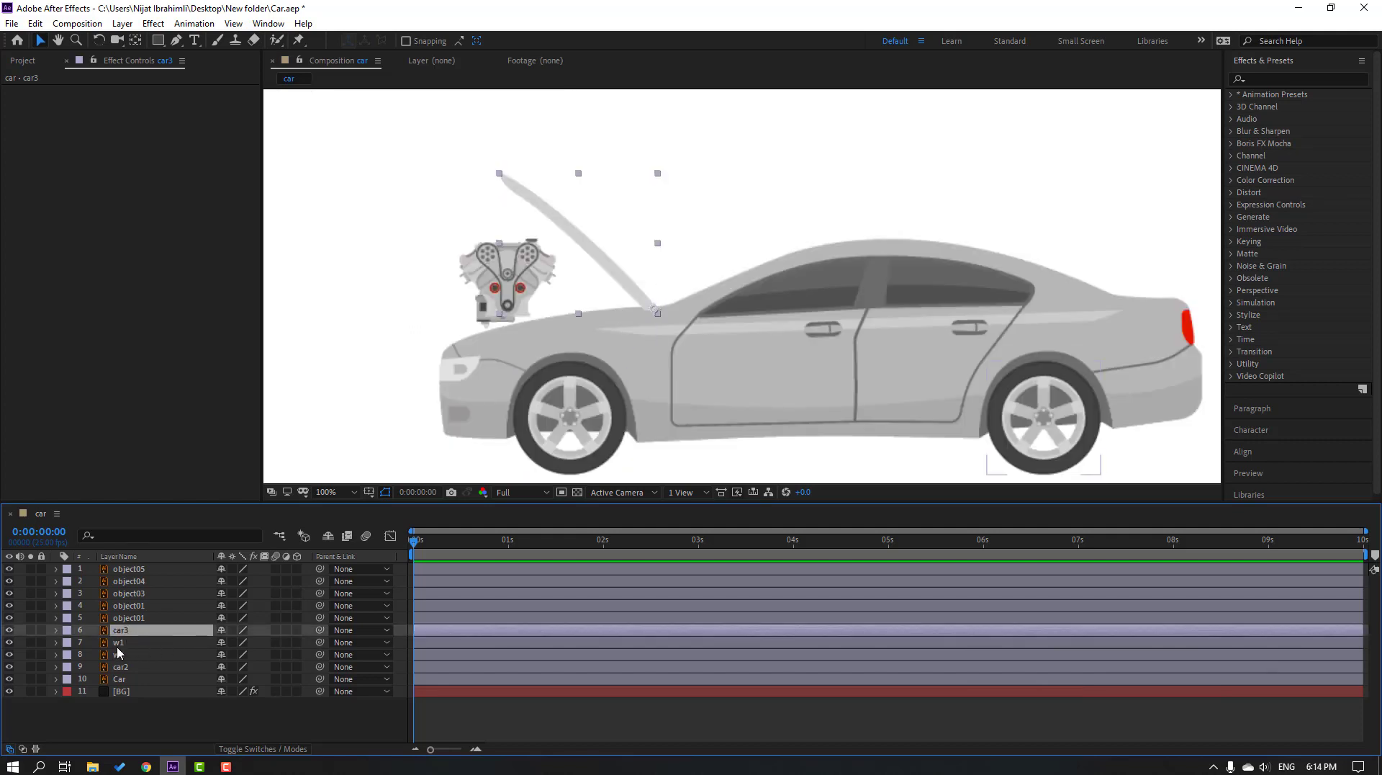
left_click(119, 642, "ctrl")
left_click(123, 654, "ctrl")
left_click(128, 667, "ctrl")
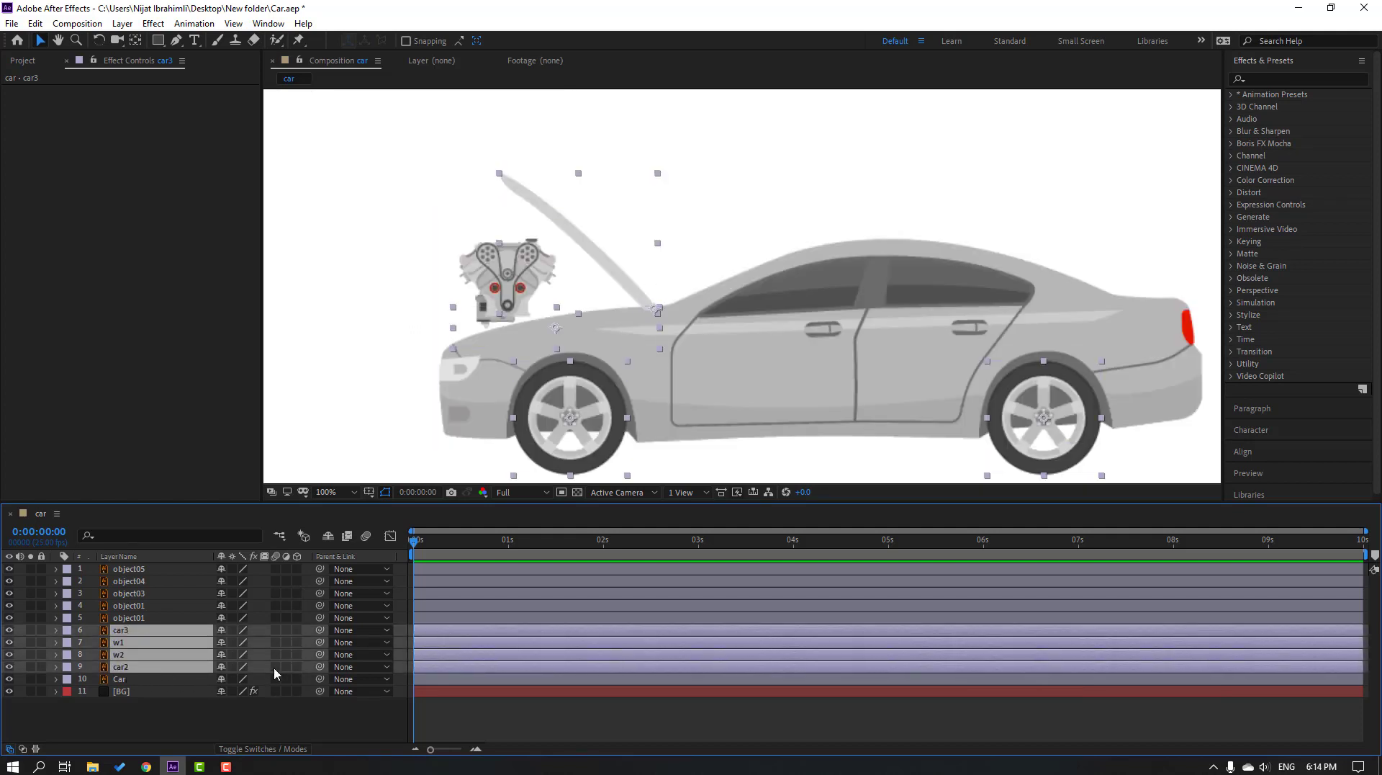
left_click_drag(319, 630, 124, 681)
- Test the parenting by moving the Car layer within the composition
left_click(126, 681)
scroll(879, 391, "down", 2)
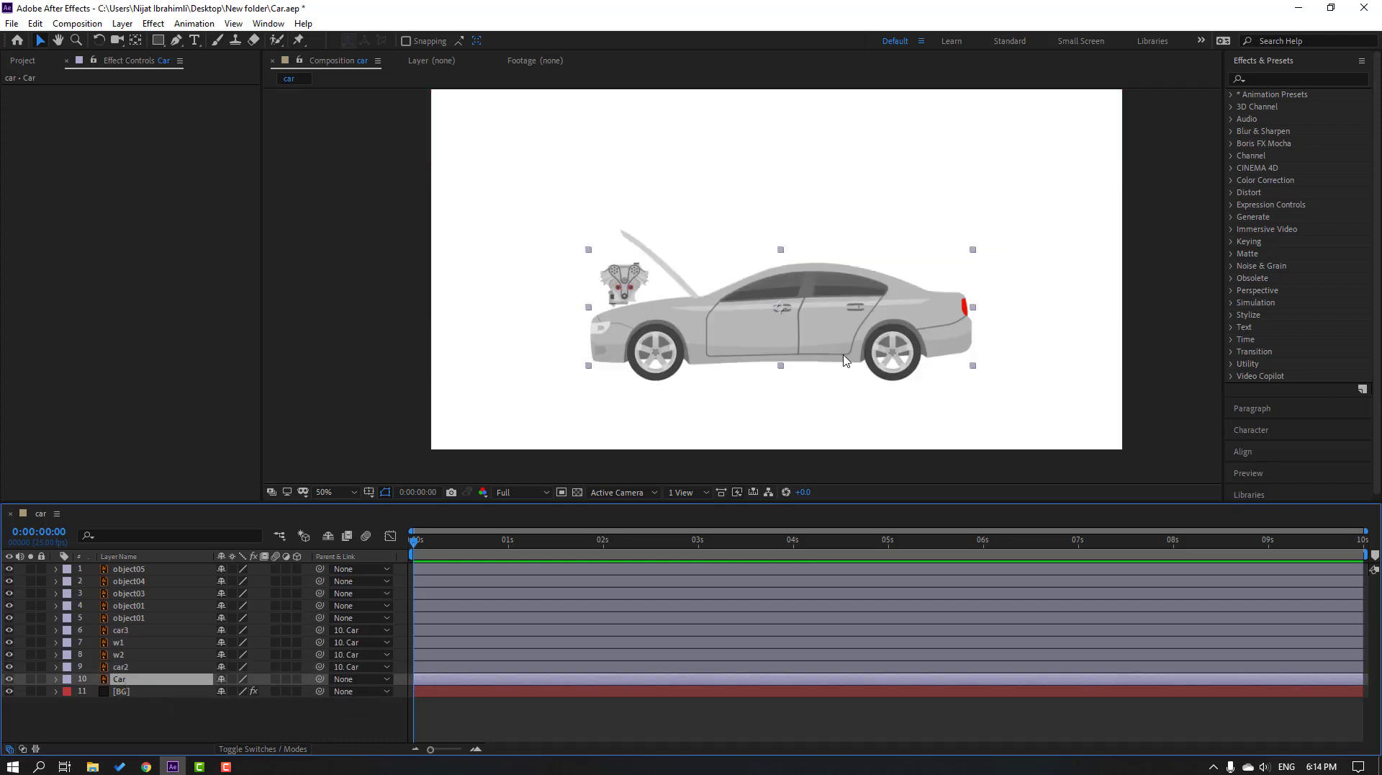
left_click_drag(787, 370, 738, 365)
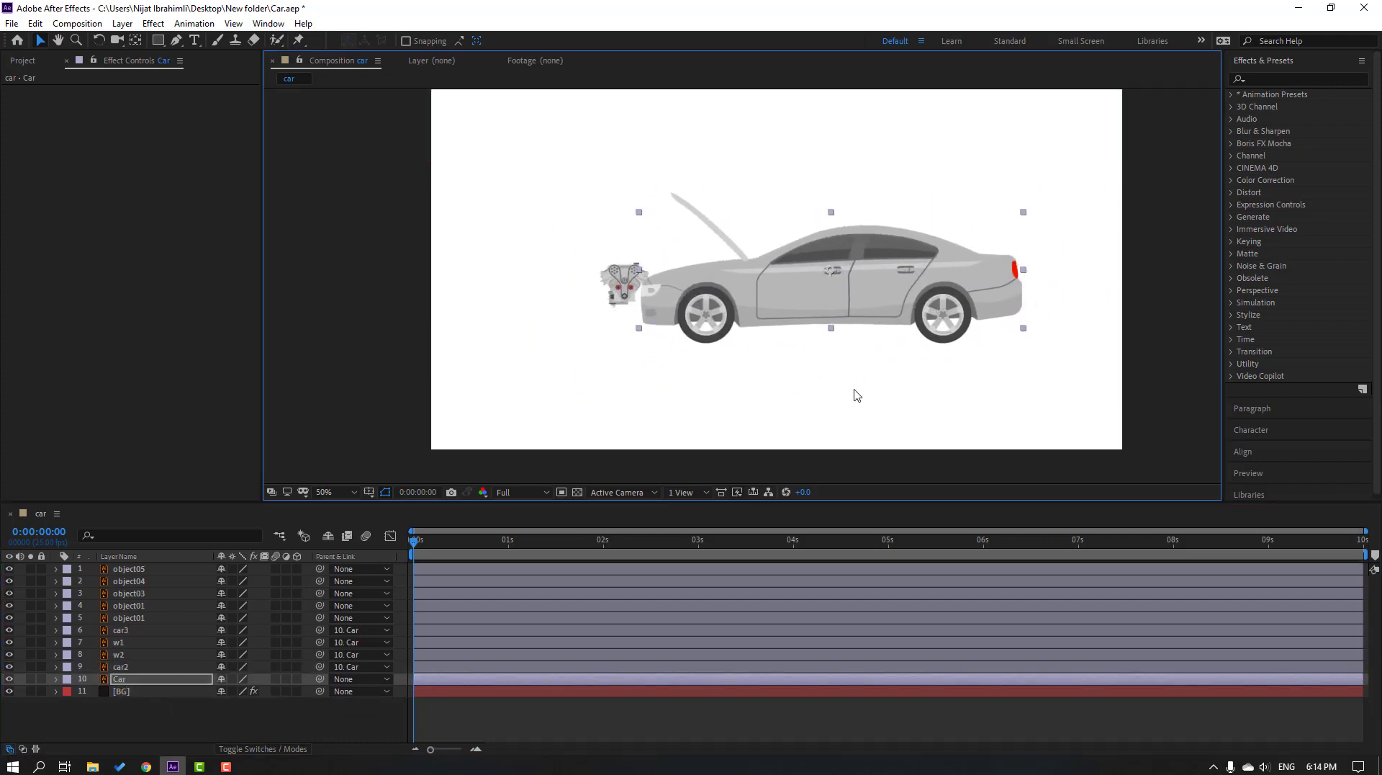
- Parent all five engine object layers to the Car layer
left_click(135, 617)
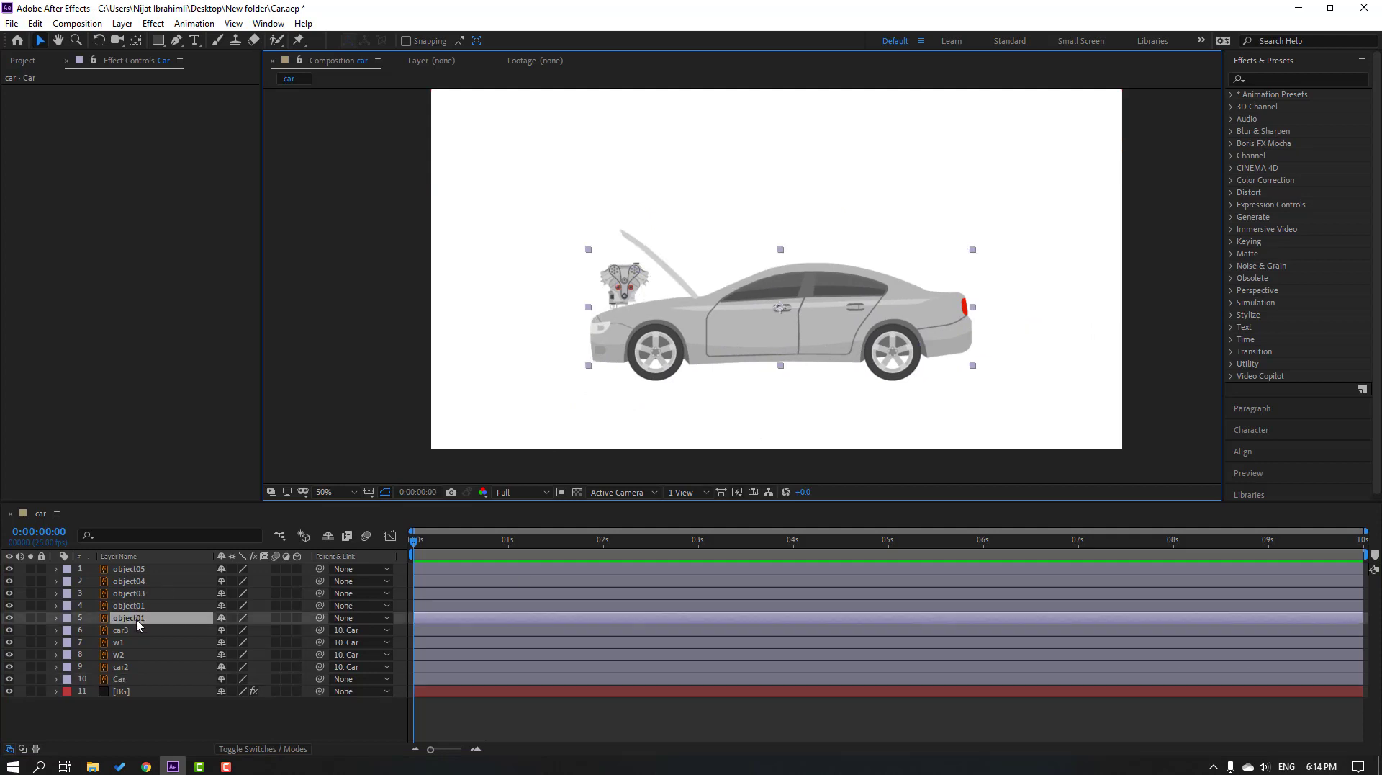
left_click(129, 570, "shift")
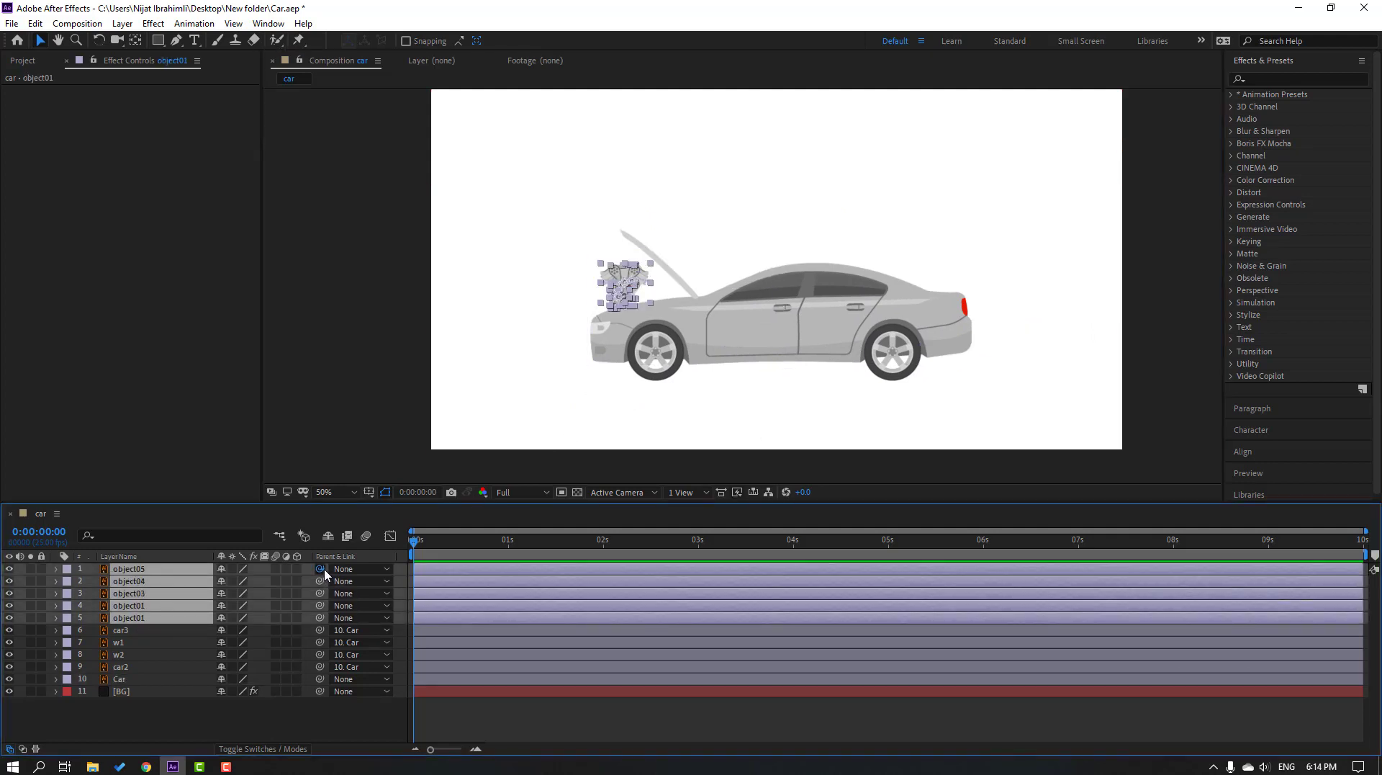
left_click_drag(321, 569, 122, 679)
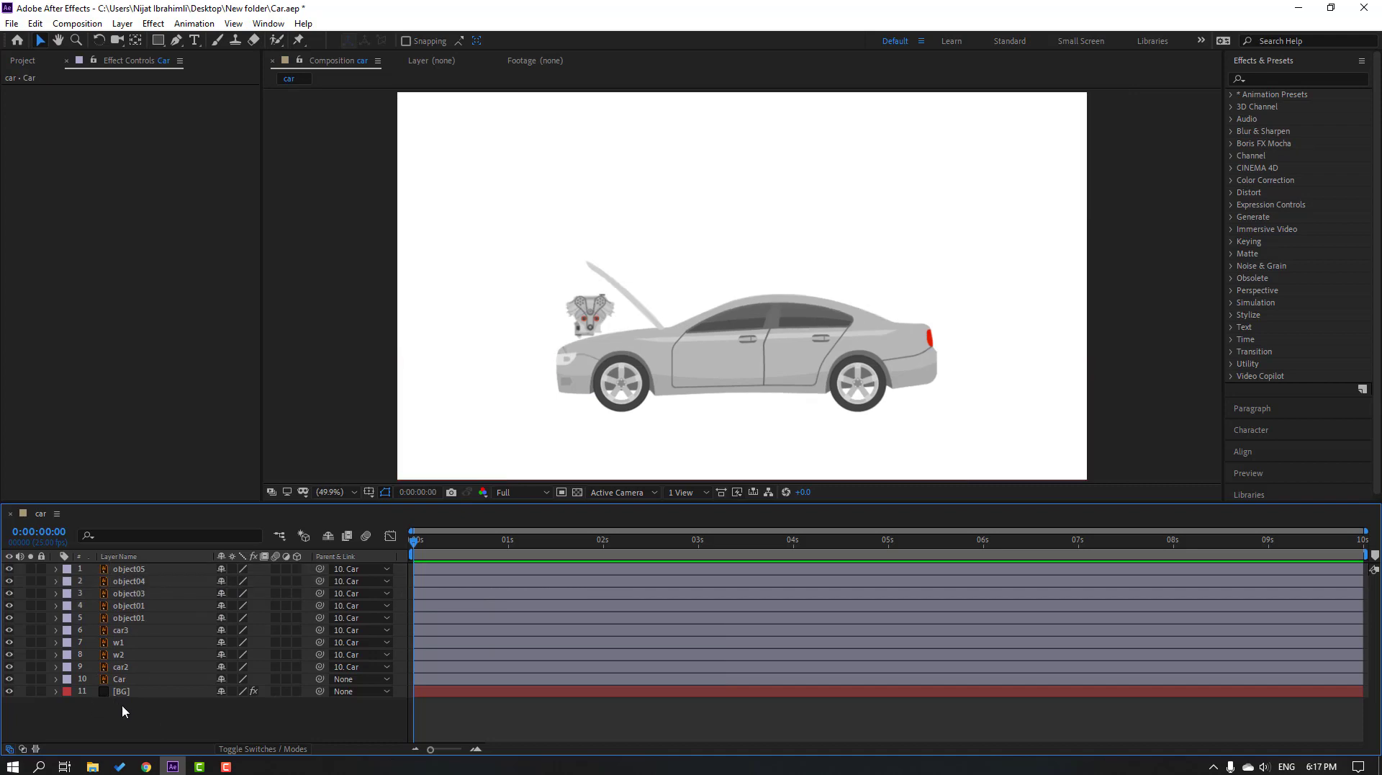
- Pre-compose every layer except BG into a new composition named "car", moving all attributes into it
left_click(122, 679)
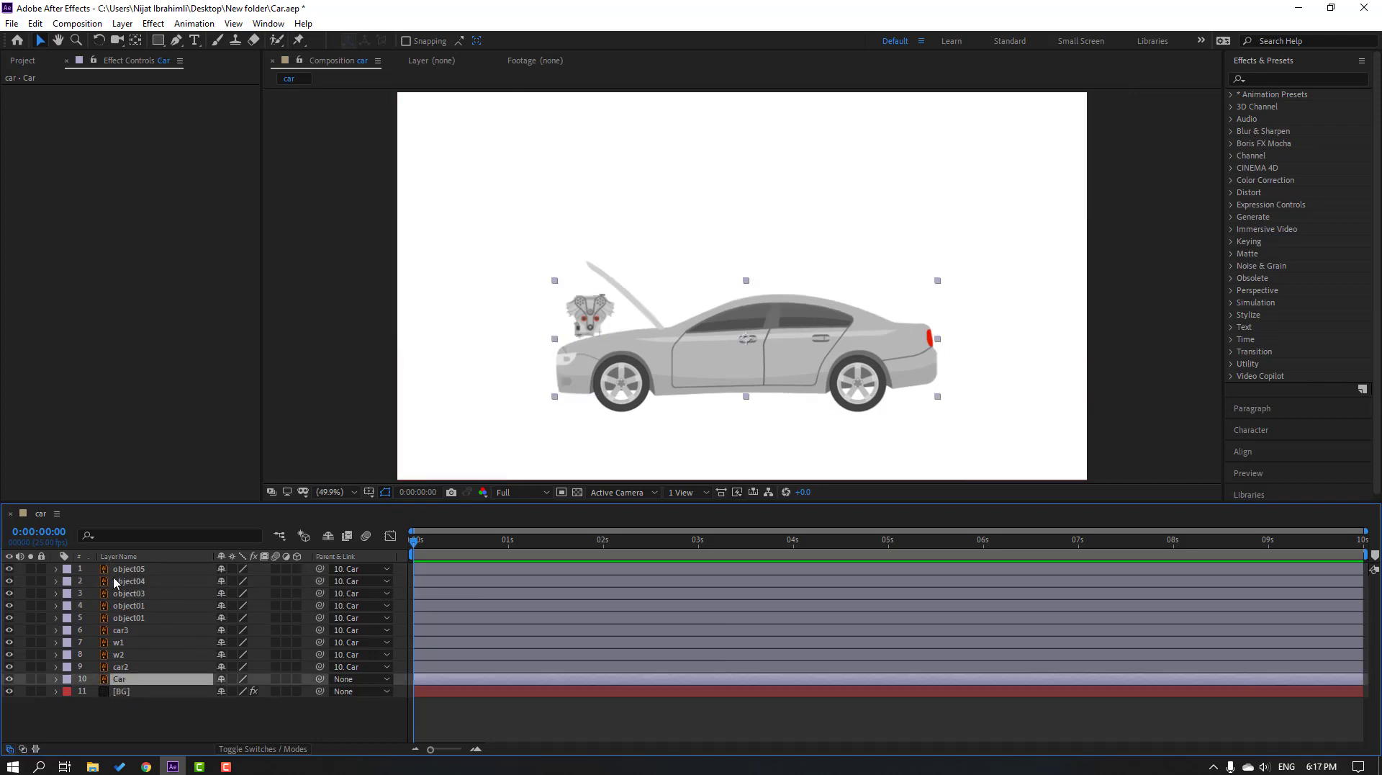
left_click(144, 570, "shift")
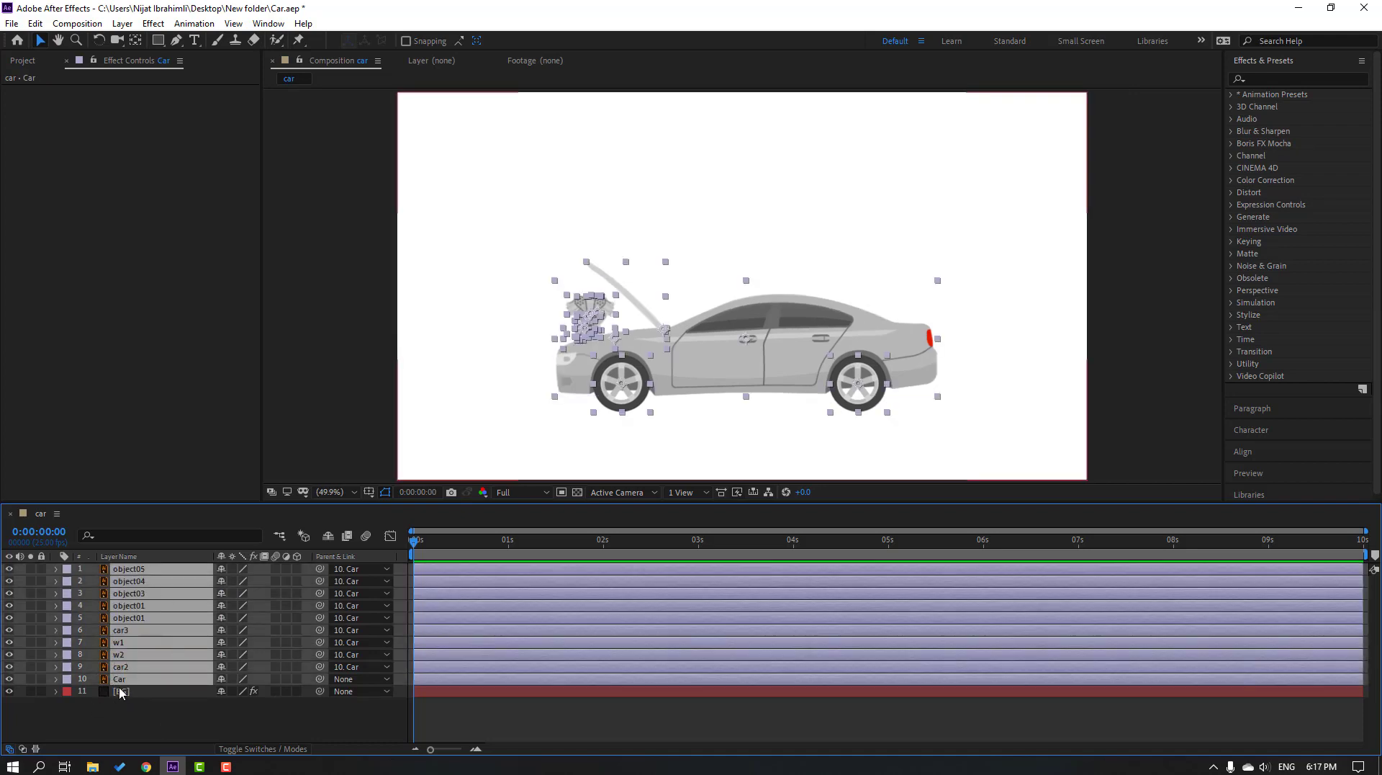
right_click(129, 598)
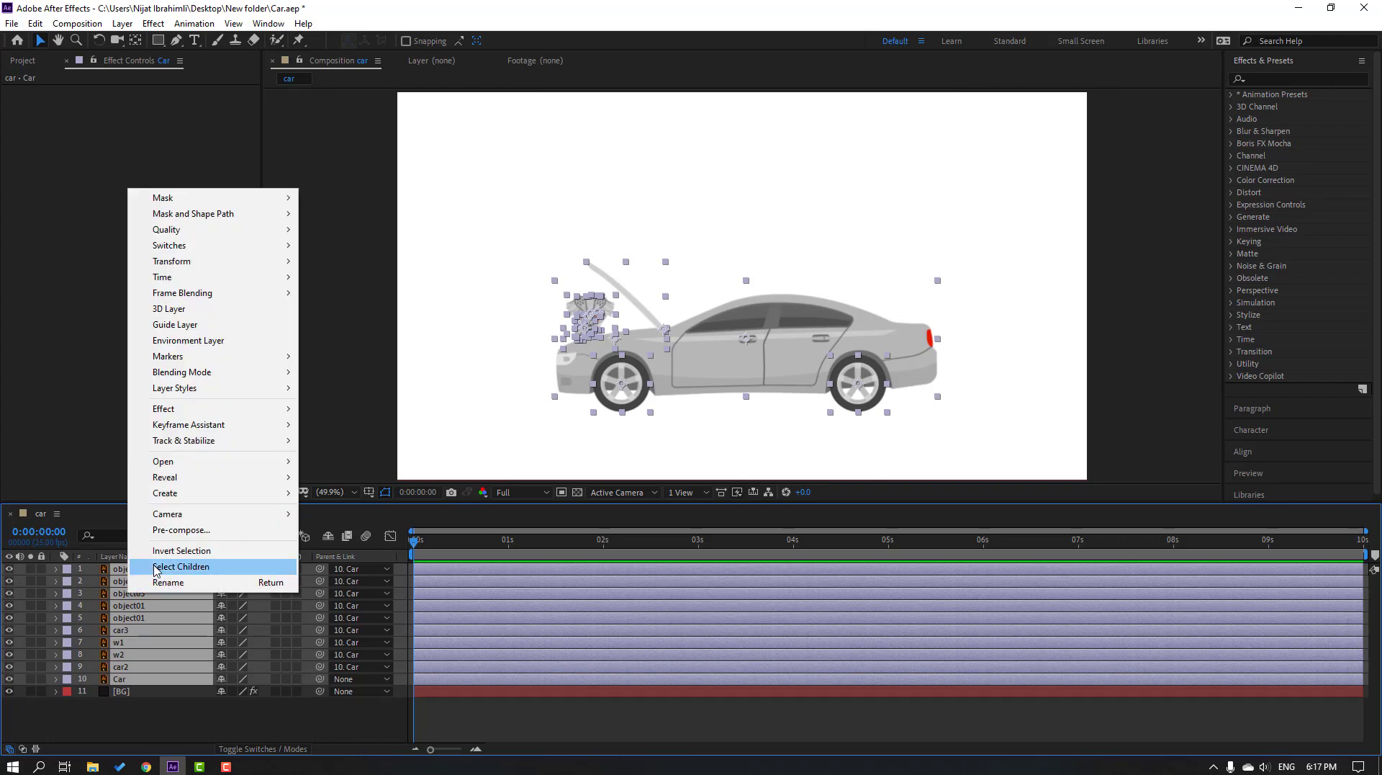
left_click(187, 530)
type("ca")
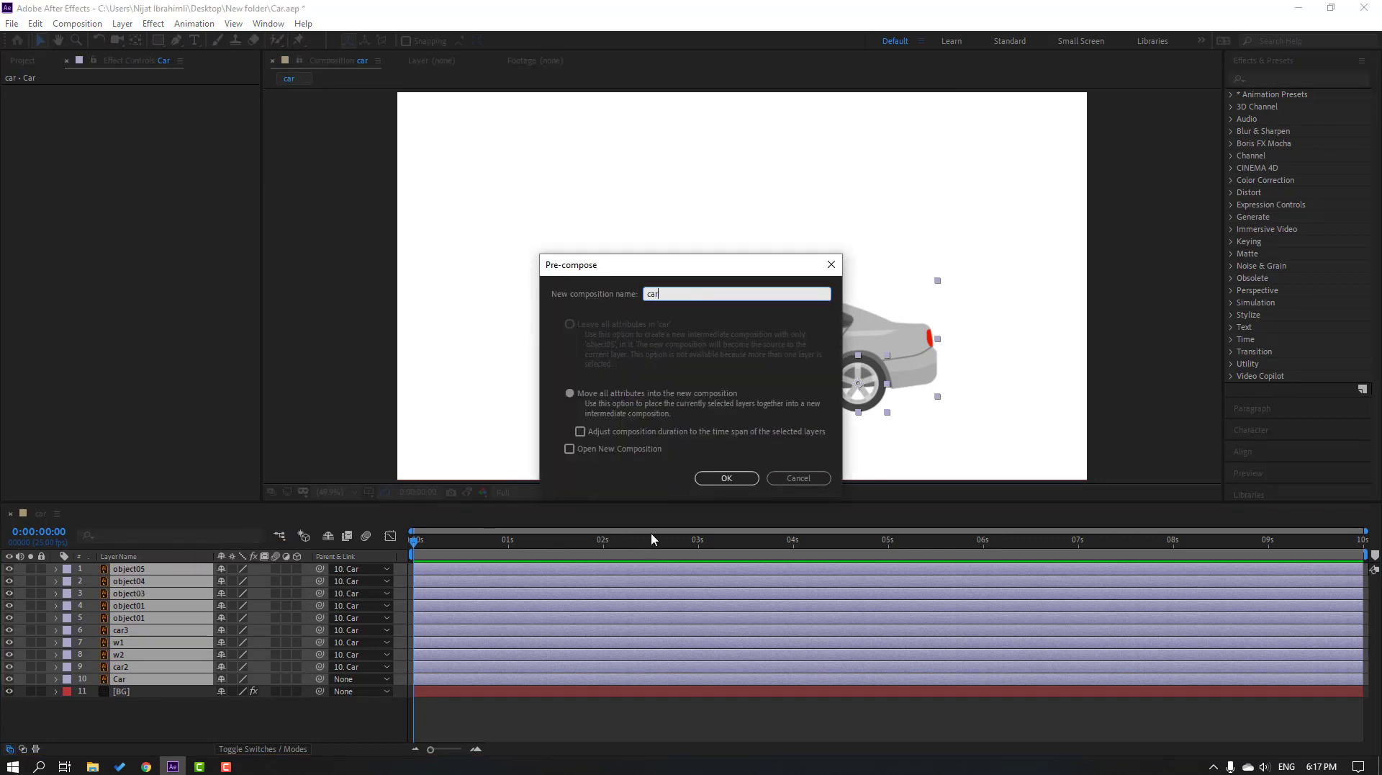
type("r")
left_click(727, 478)
left_click(274, 674)
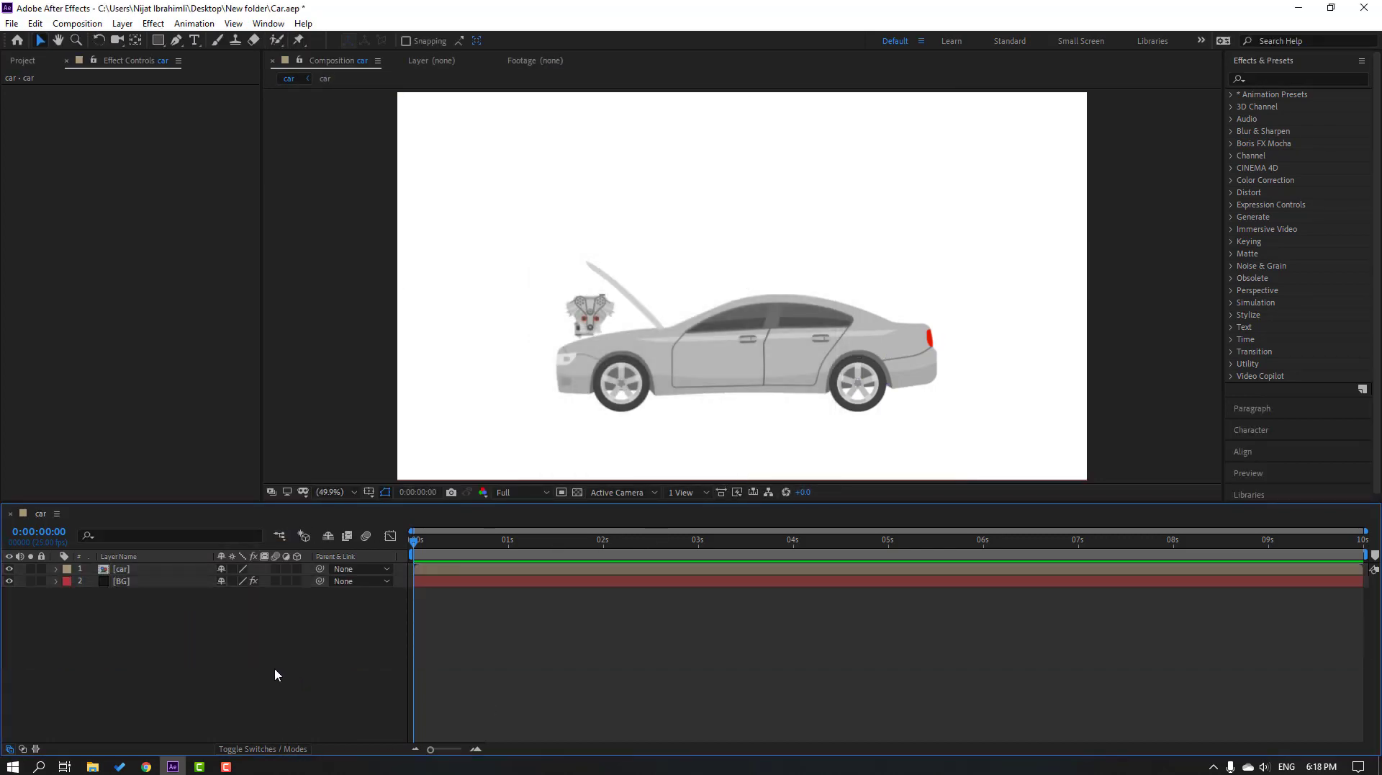
- Keyframe the car precomp's position from 2573, 540 at 0 seconds to 927, 540 at 3 seconds
left_click(139, 569)
key("p")
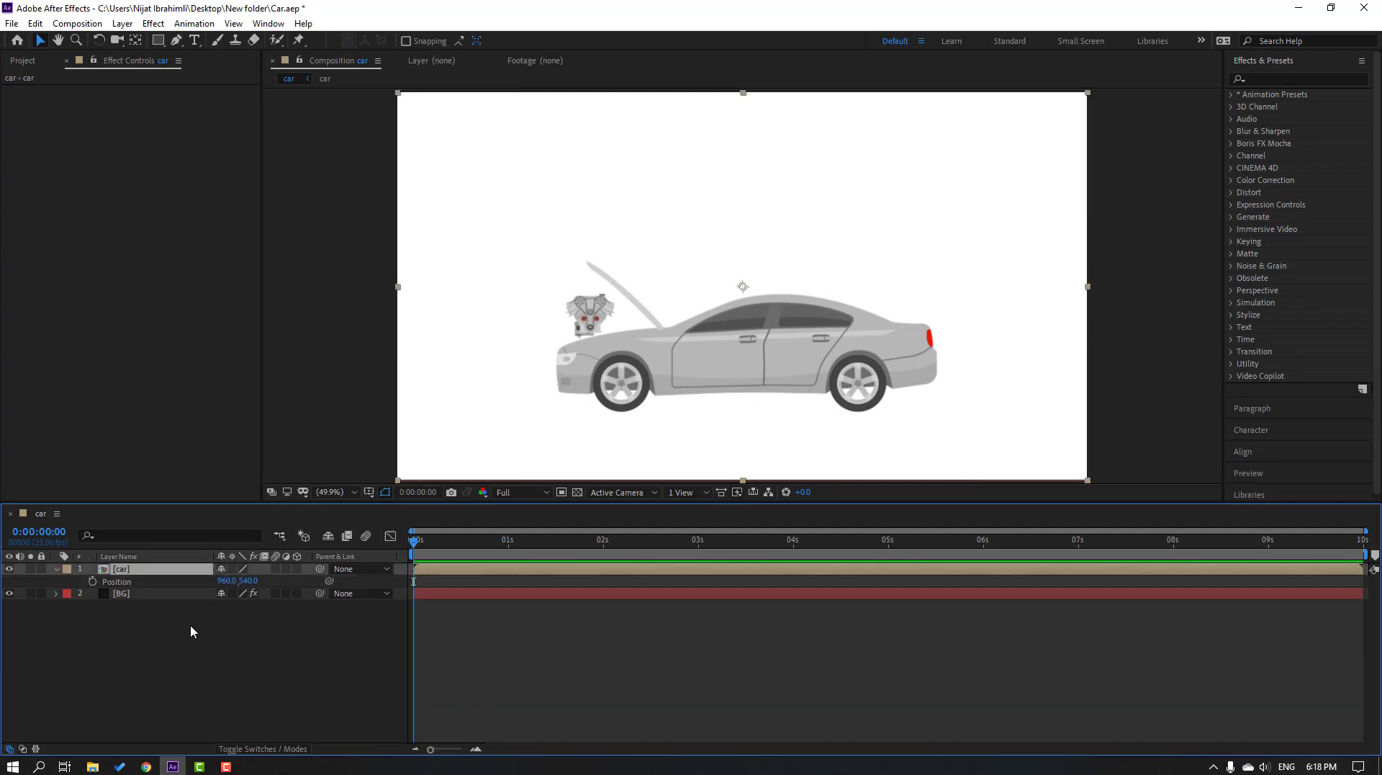
left_click_drag(228, 580, 1381, 573)
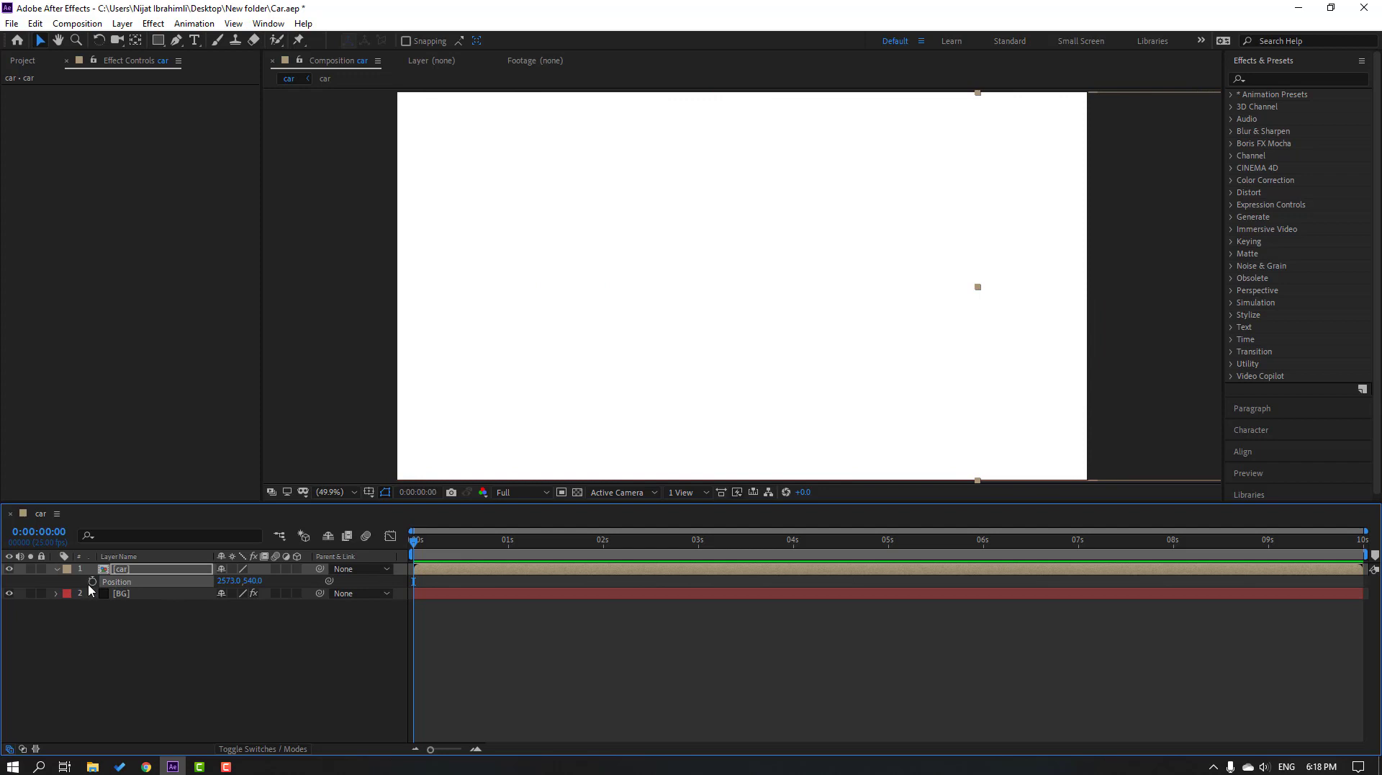
left_click(92, 581)
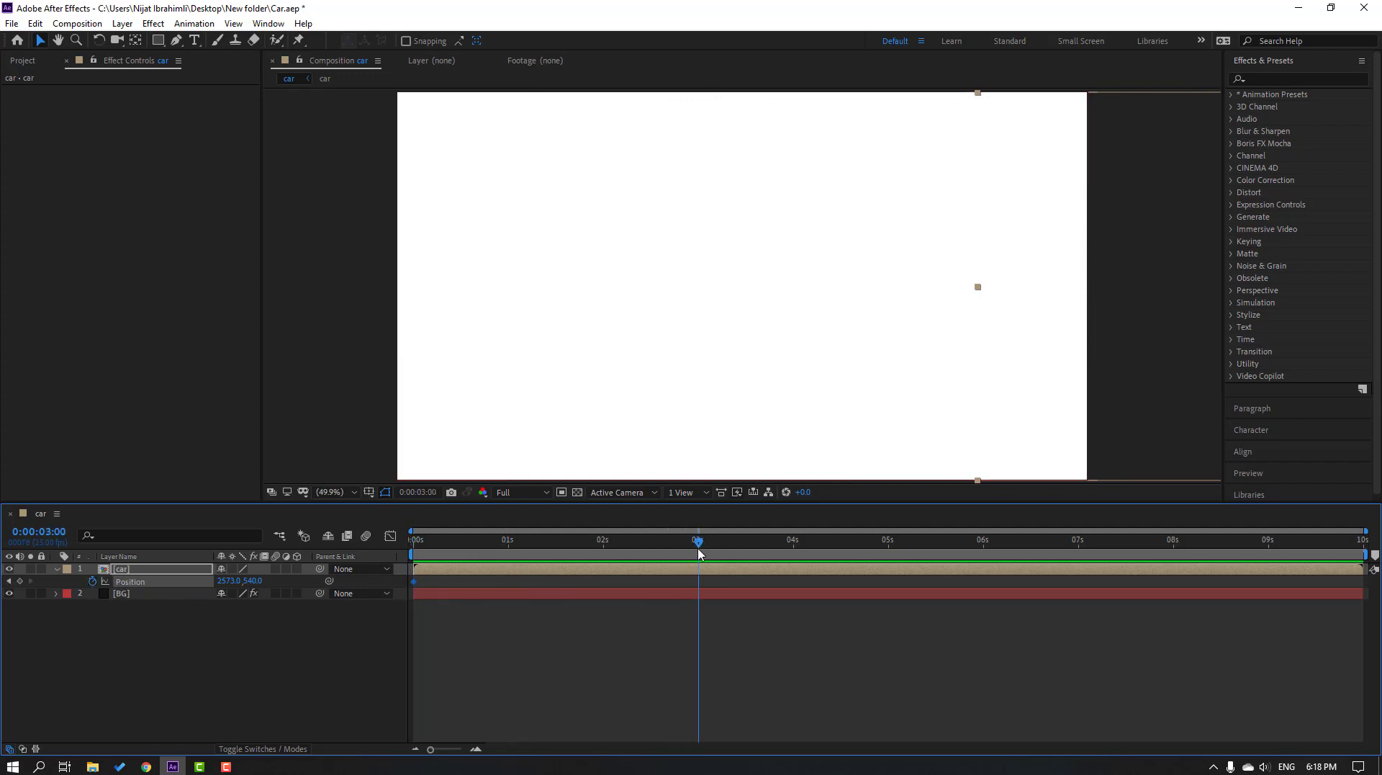
left_click_drag(224, 583, 0, 701)
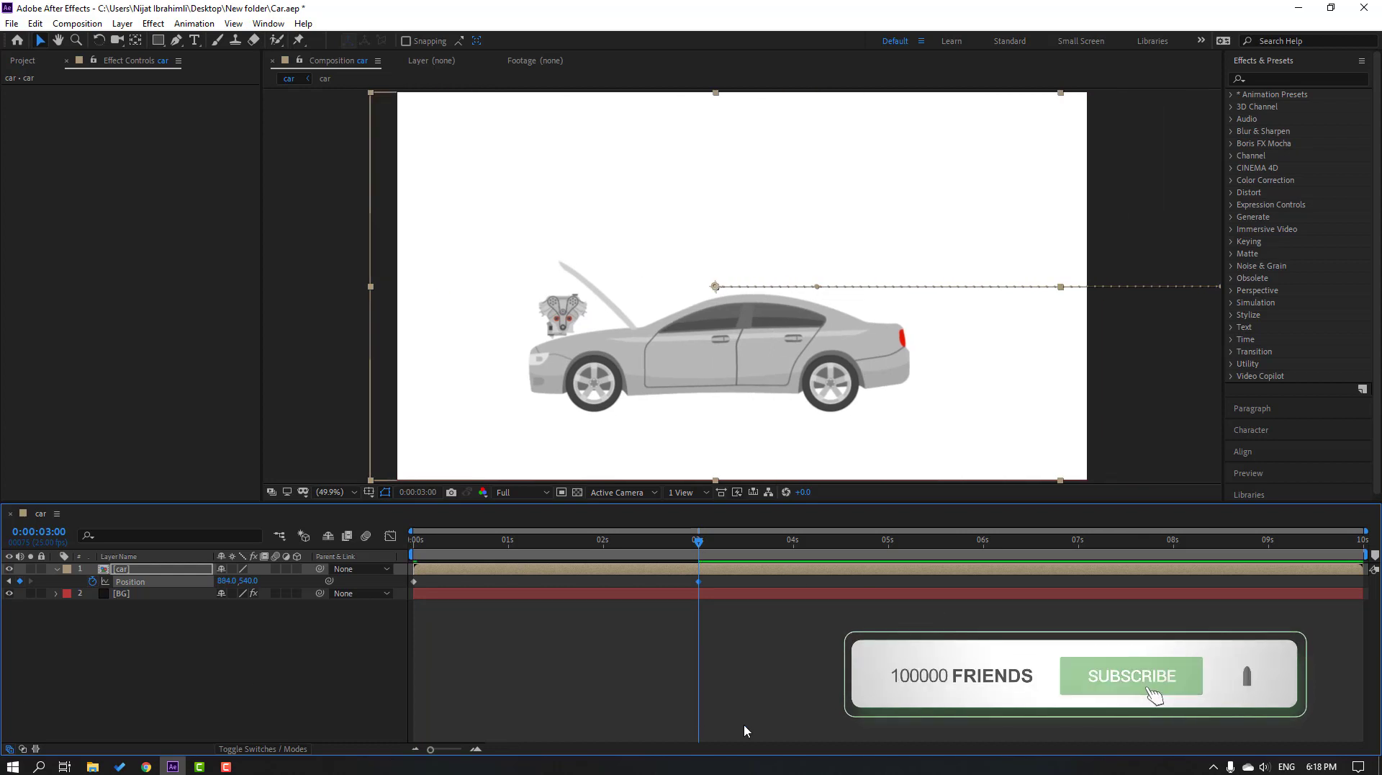
left_click_drag(227, 582, 260, 584)
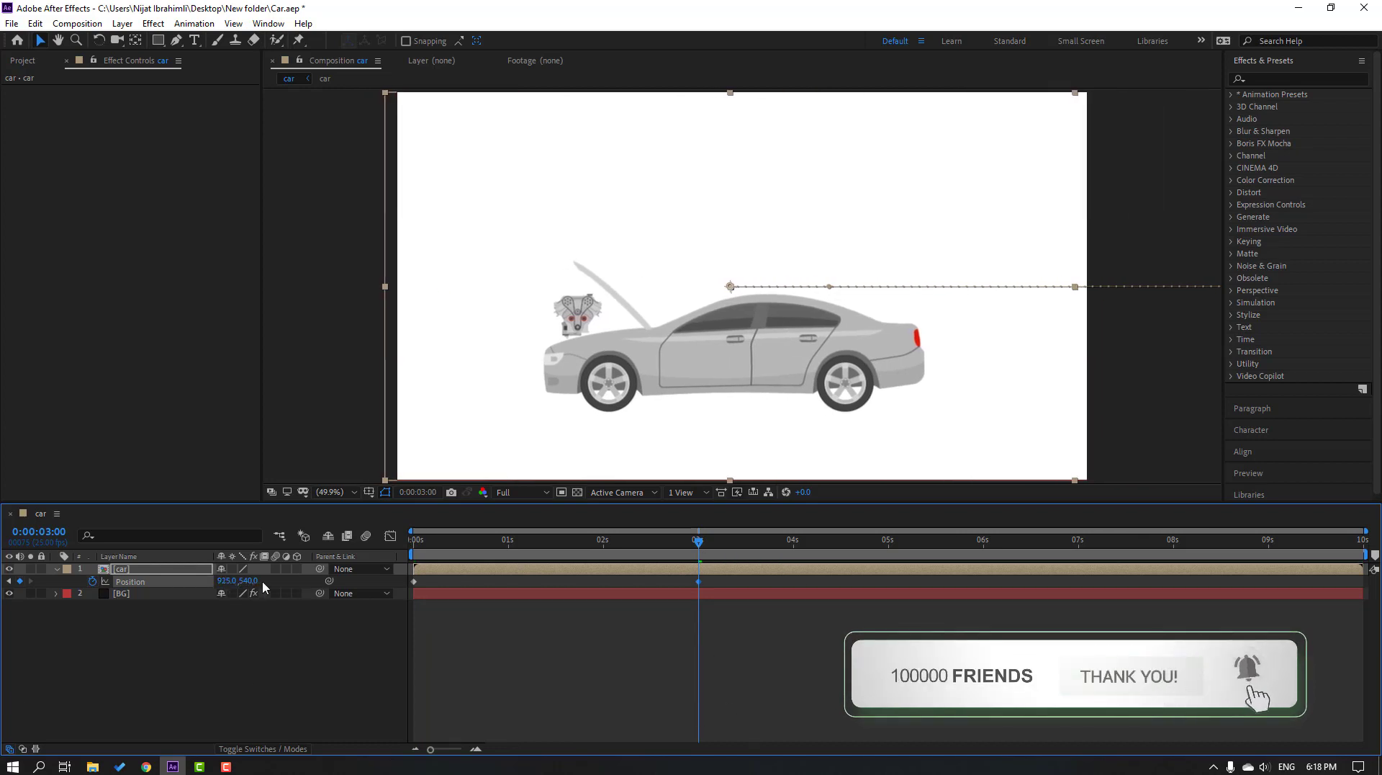
- Apply Easy Ease to both car position keyframes and end the work area at 0:00:04:20
left_click_drag(727, 583, 397, 594)
right_click(414, 580)
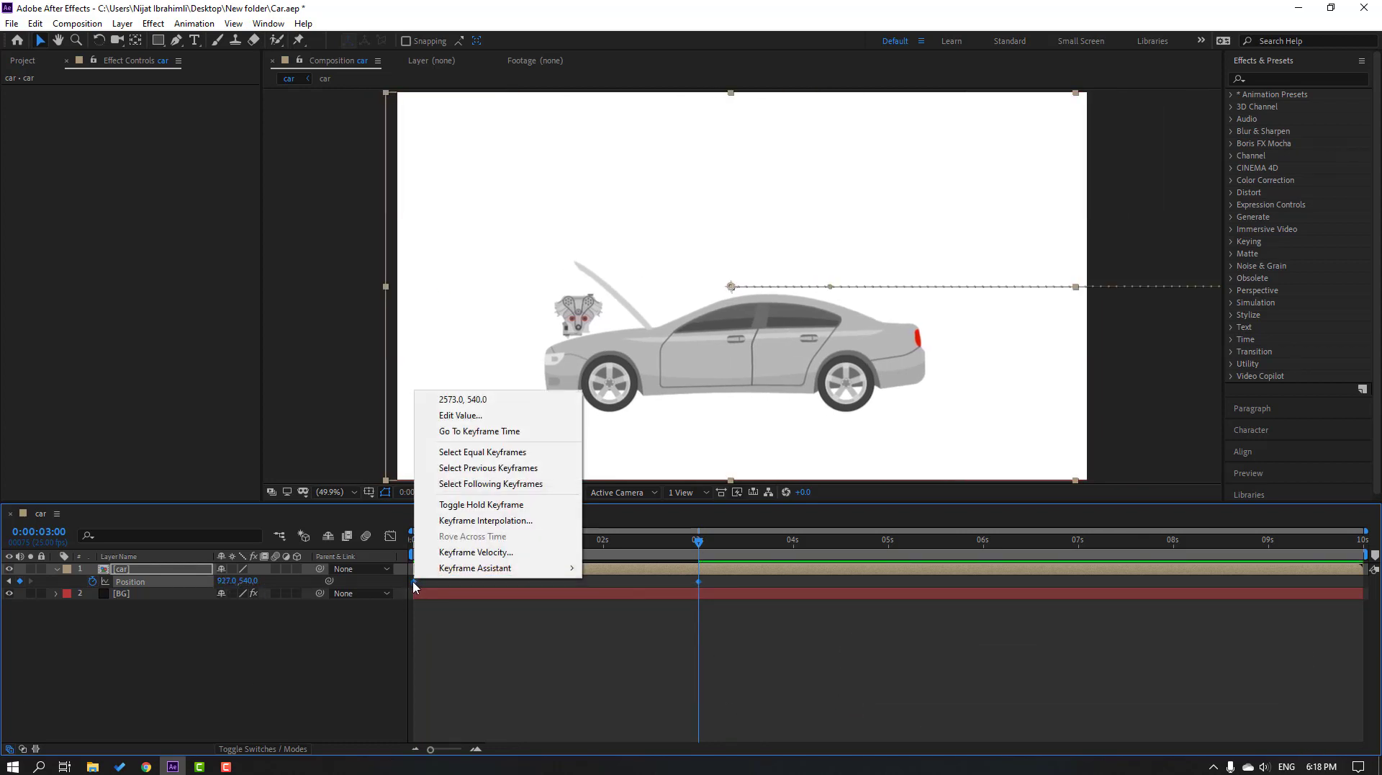
mouse_move(497, 567)
left_click(647, 615)
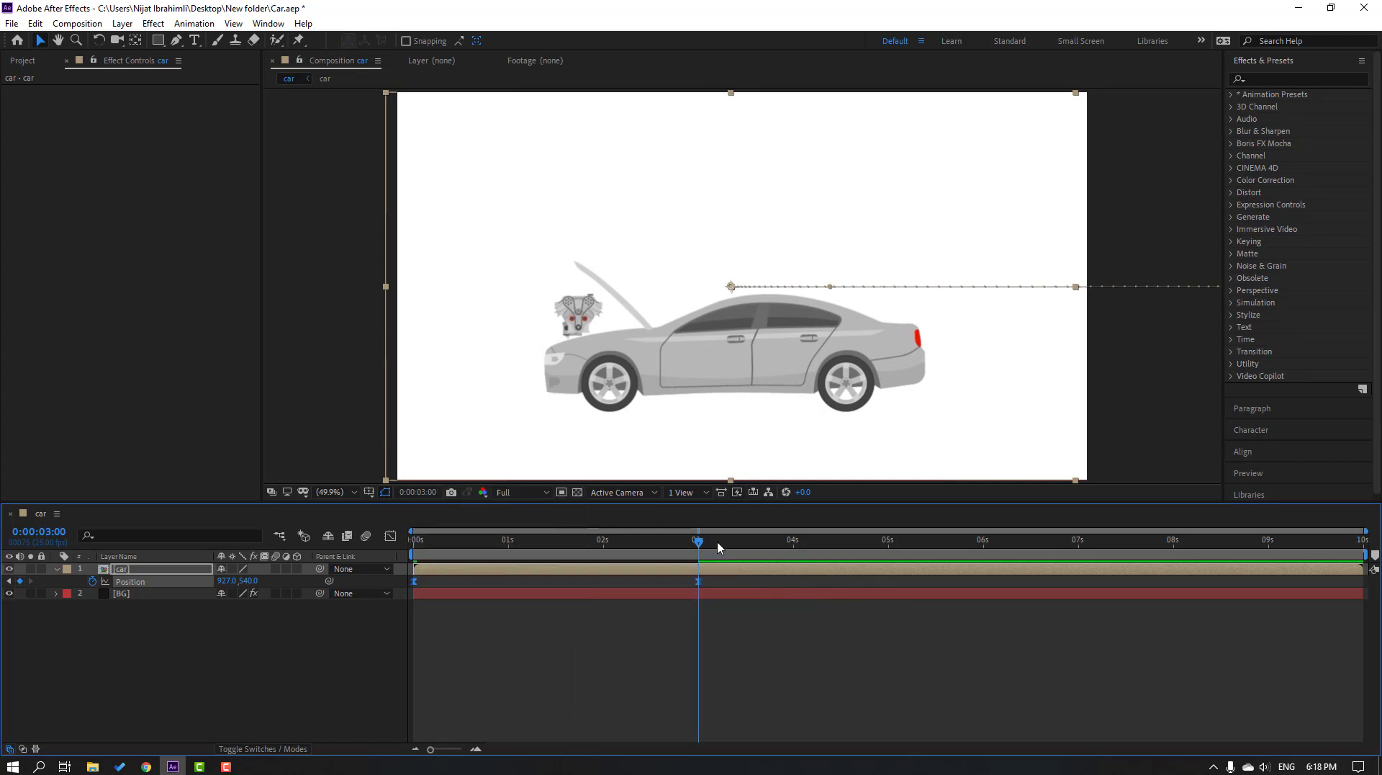
key("n")
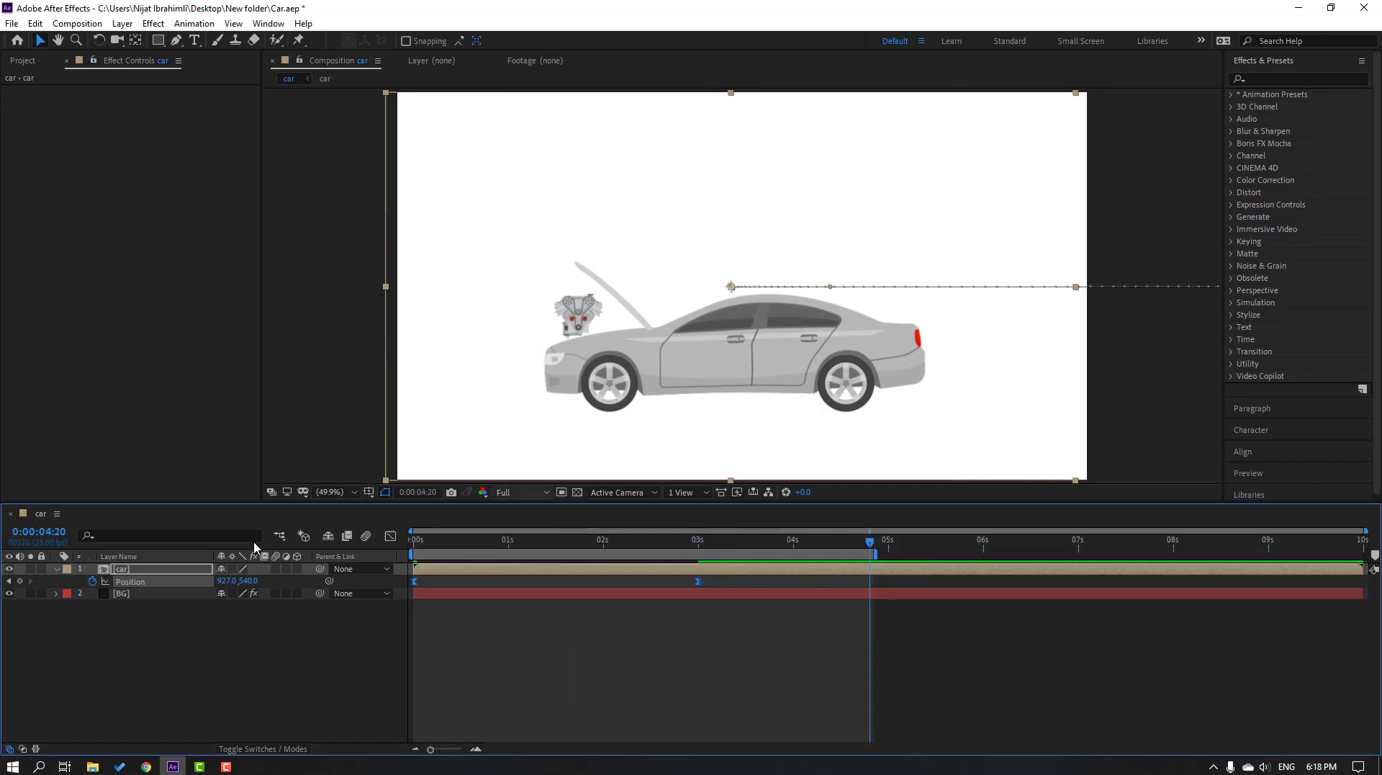
- In the speed graph, extend the incoming ease of the 3-second position keyframe back to about 1.8 seconds
left_click(390, 536)
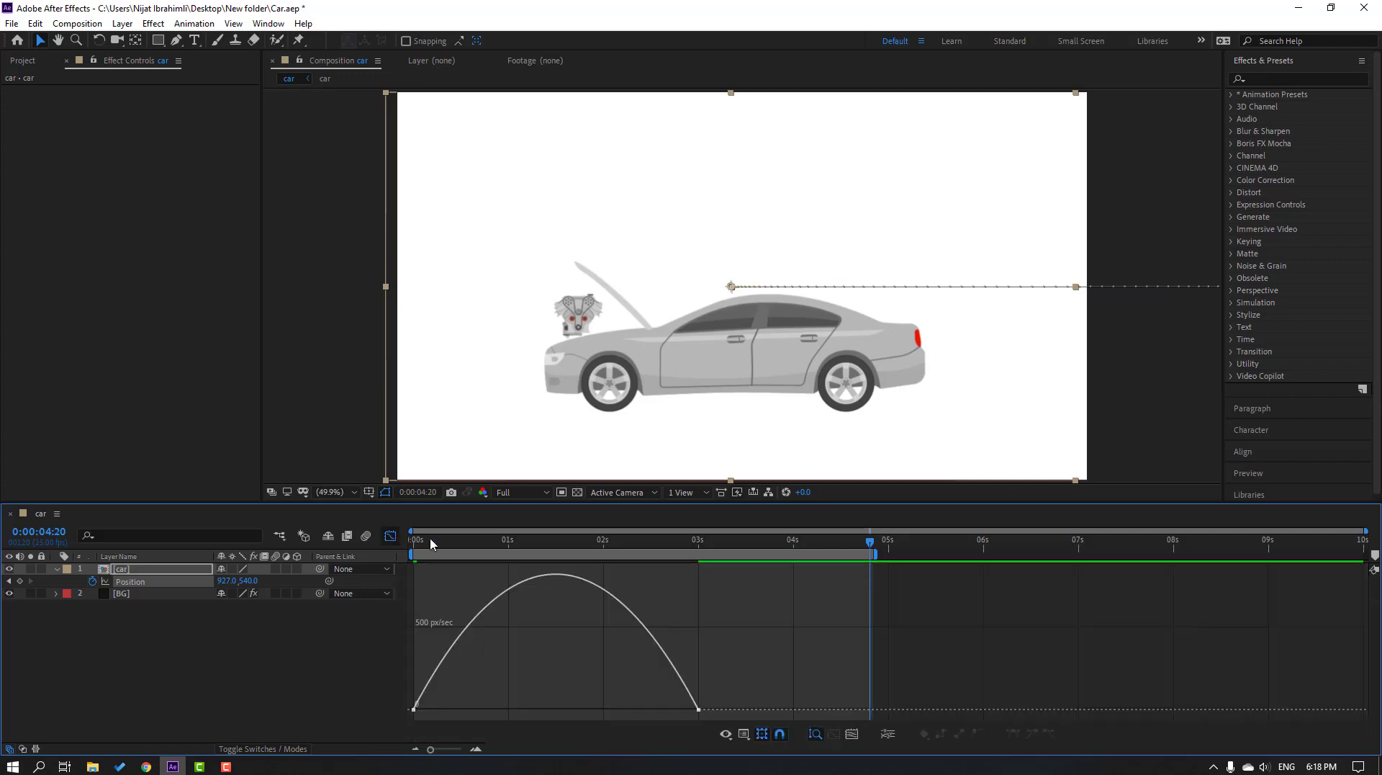
left_click_drag(784, 675, 407, 719)
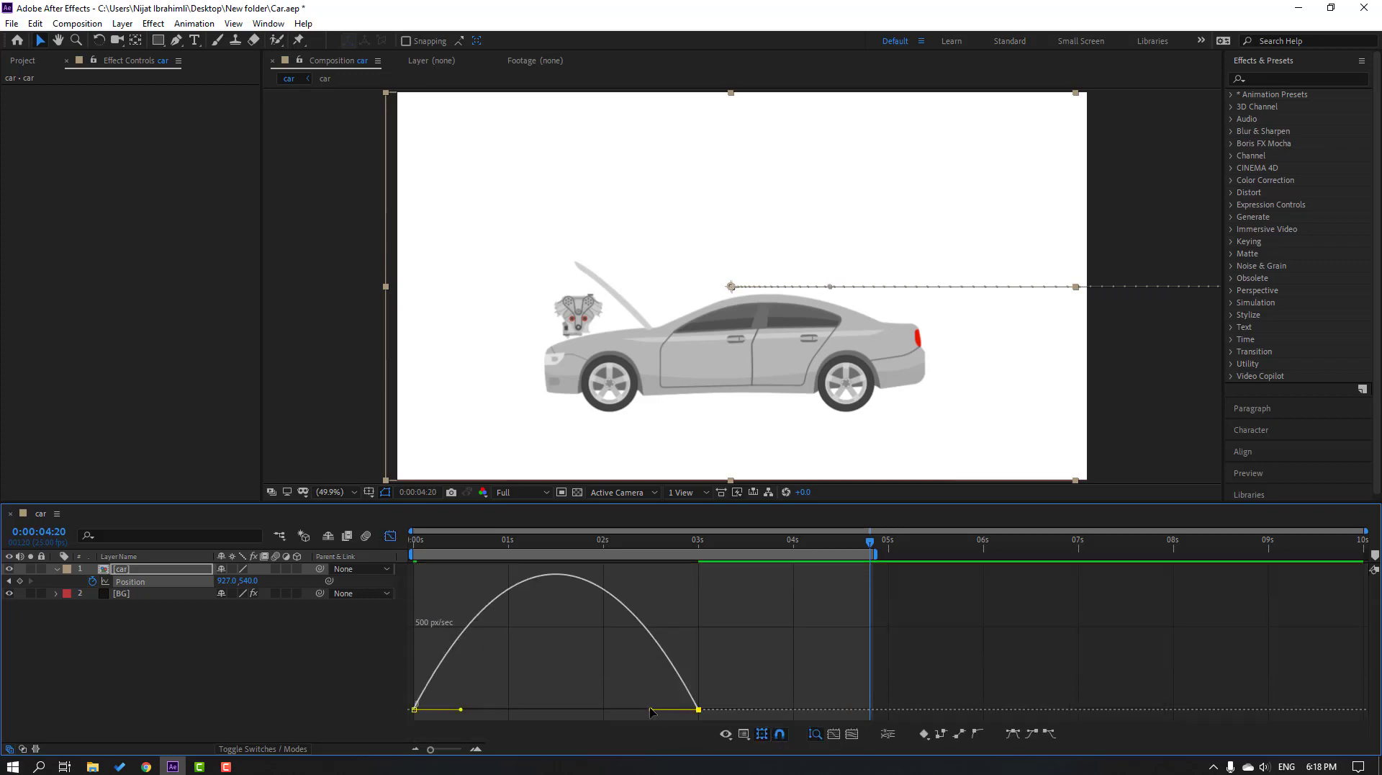
left_click_drag(650, 711, 584, 714)
- Preview the car's eased drive-in, check it at 0:00:01:06, and close the speed graph
key("space")
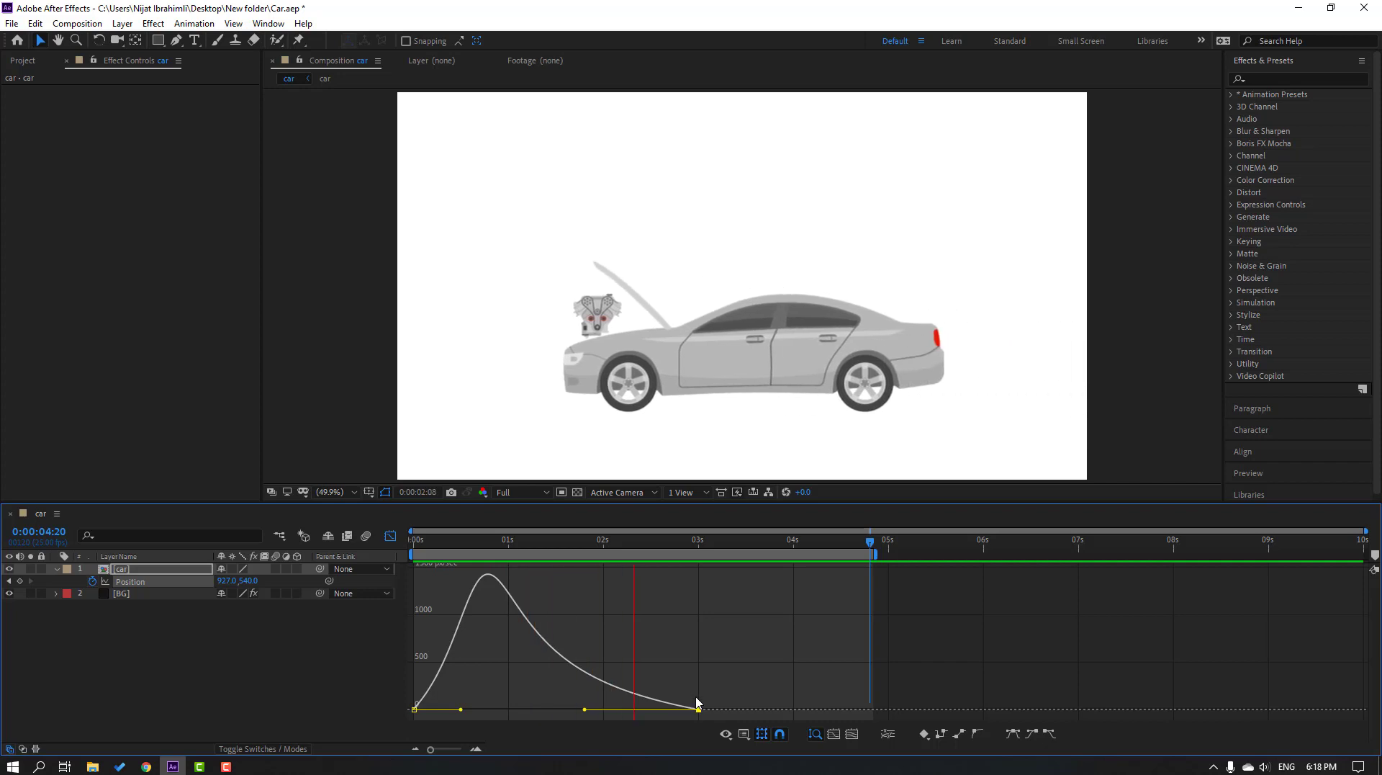
key("space")
left_click(774, 541)
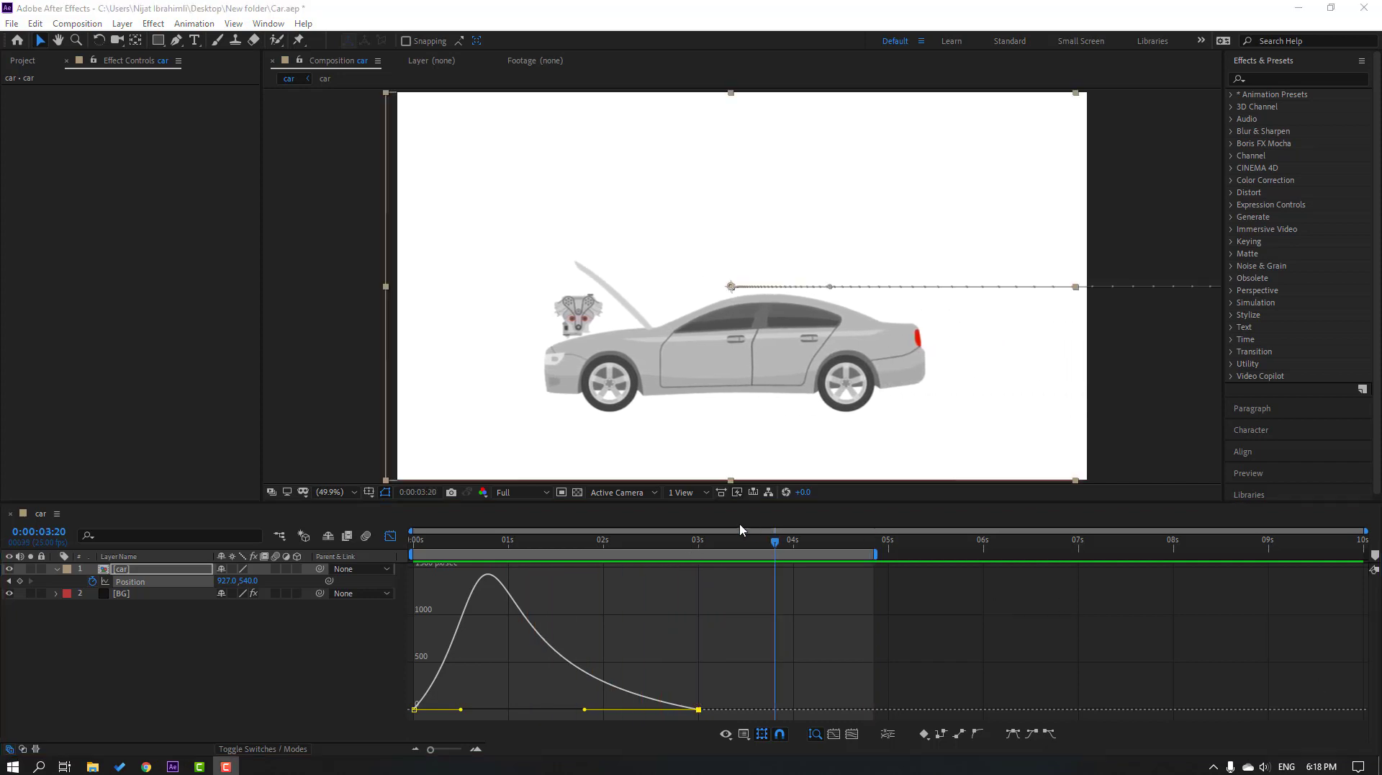
left_click(531, 541)
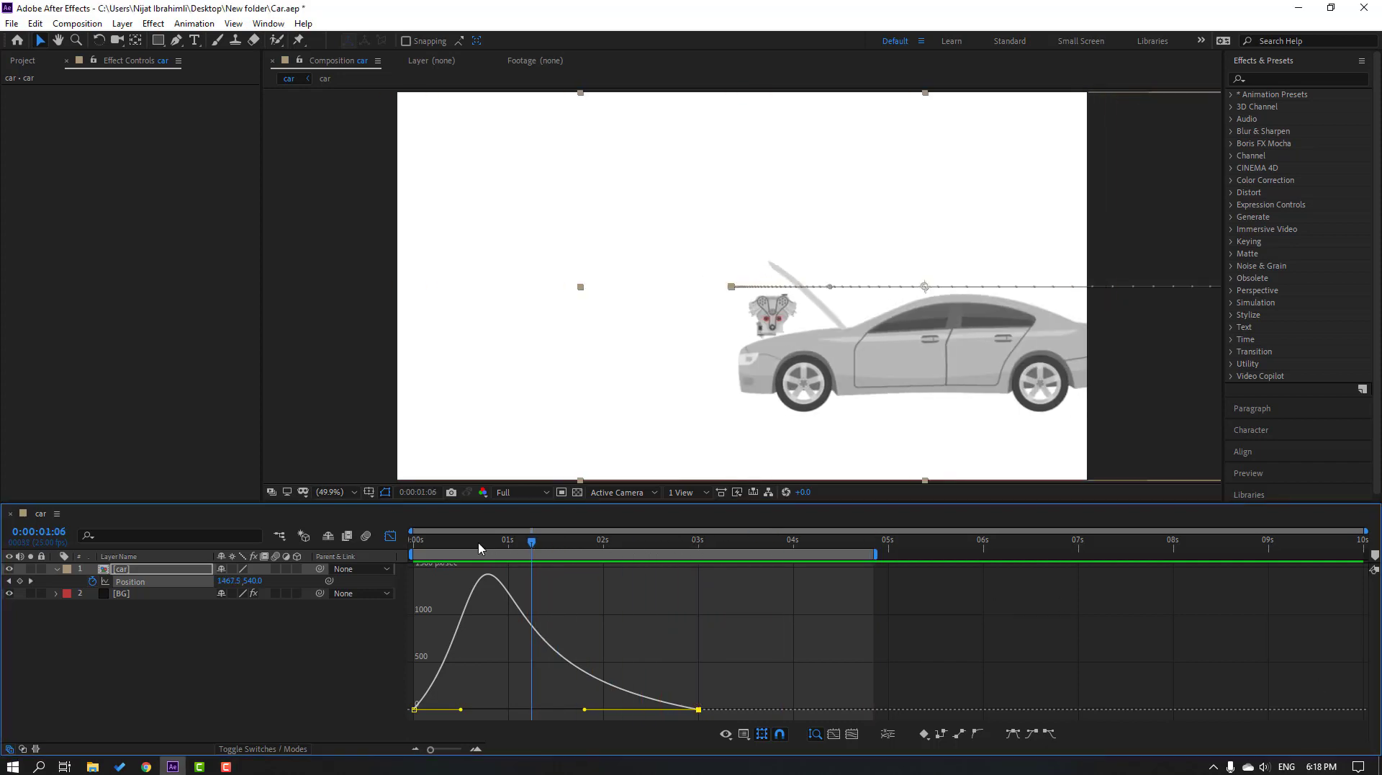
left_click(390, 537)
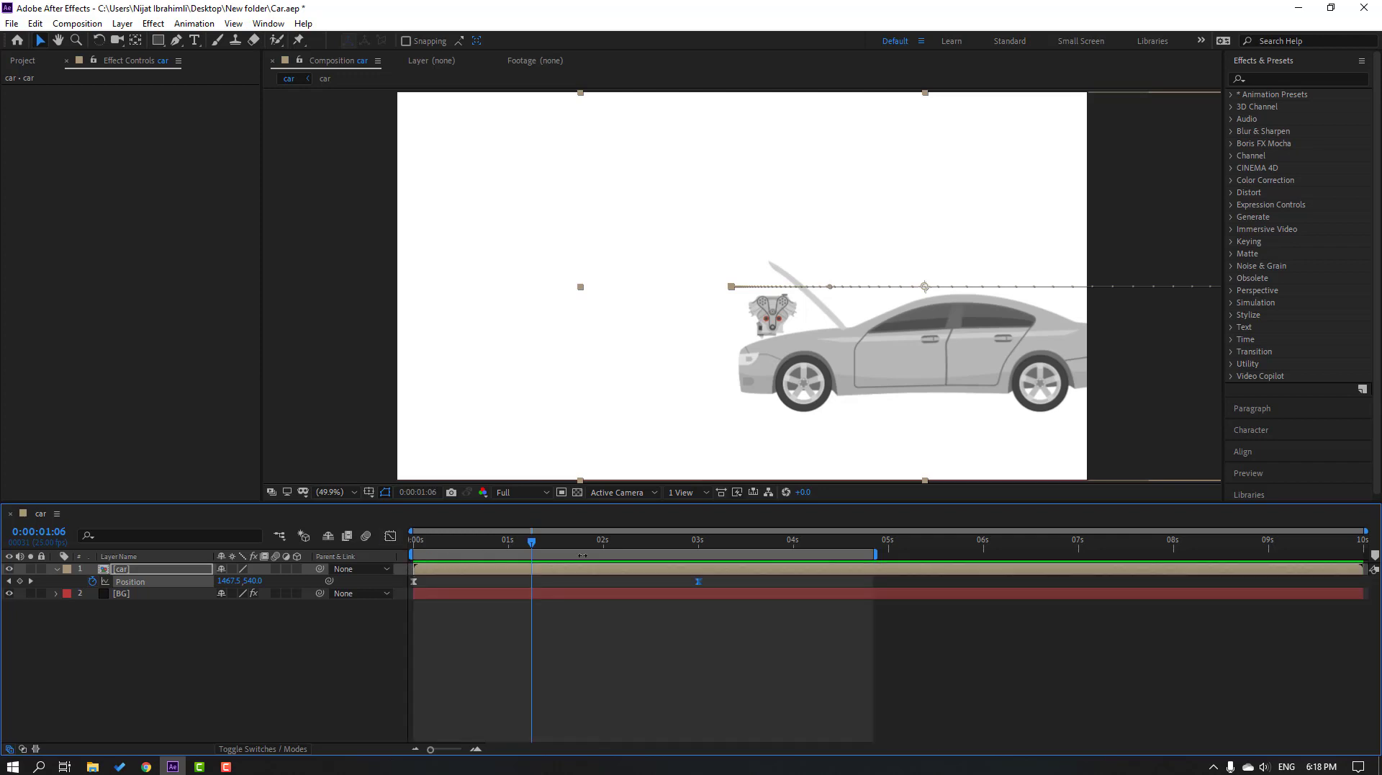
- At 0:00:02:15, open the car precomp and add 0° rotation keyframes to both wheel layers, w1 and w2
left_click_drag(610, 551, 659, 553)
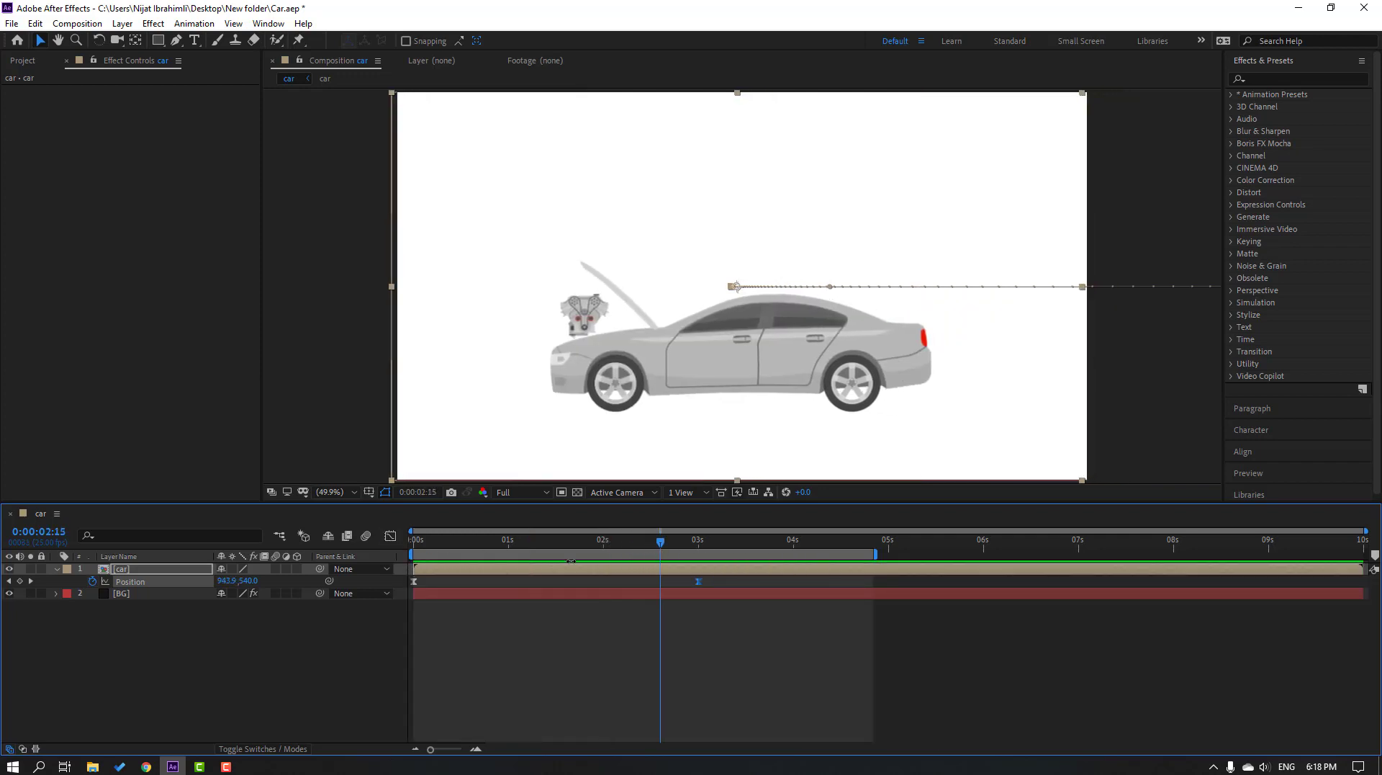
left_click(231, 672)
double_click(123, 570)
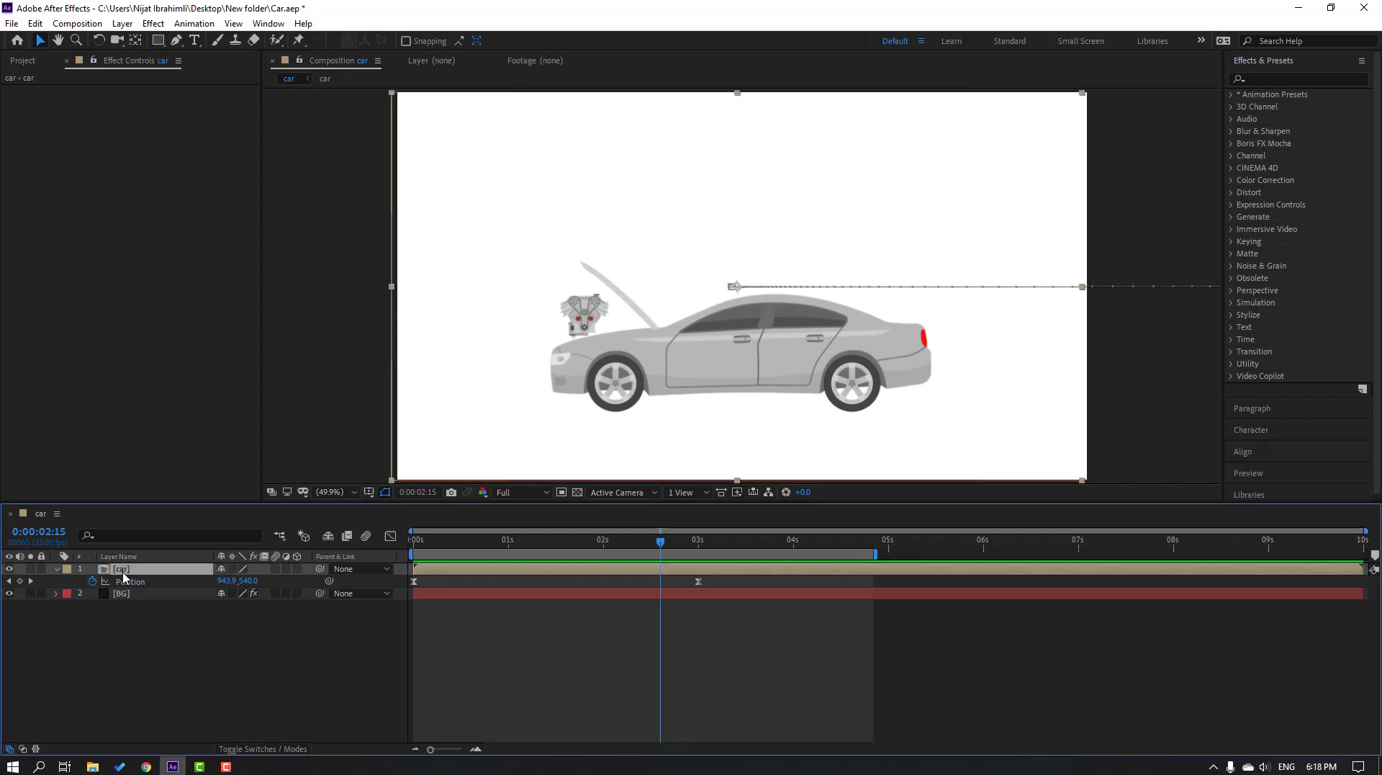
left_click(494, 714)
left_click_drag(613, 413, 869, 432)
key("r")
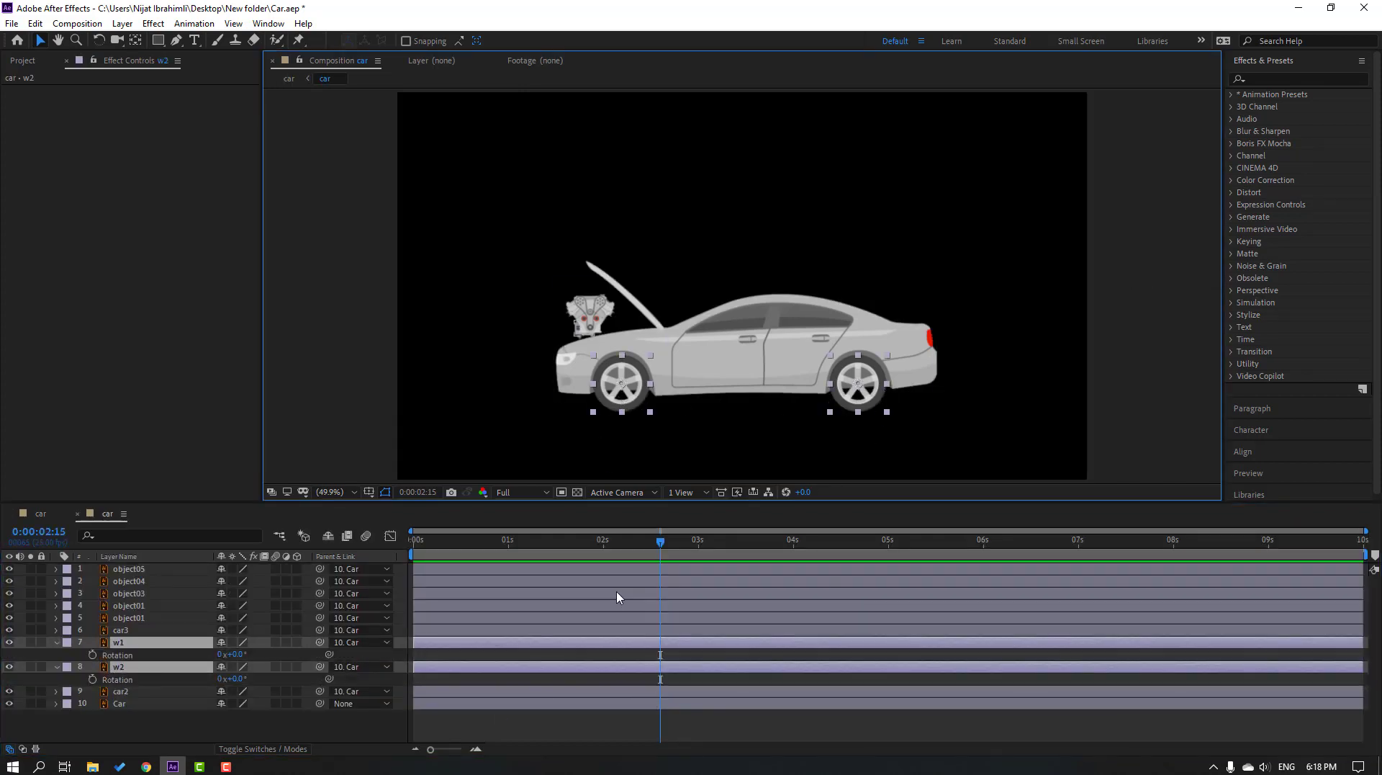
key("alt+shift+r")
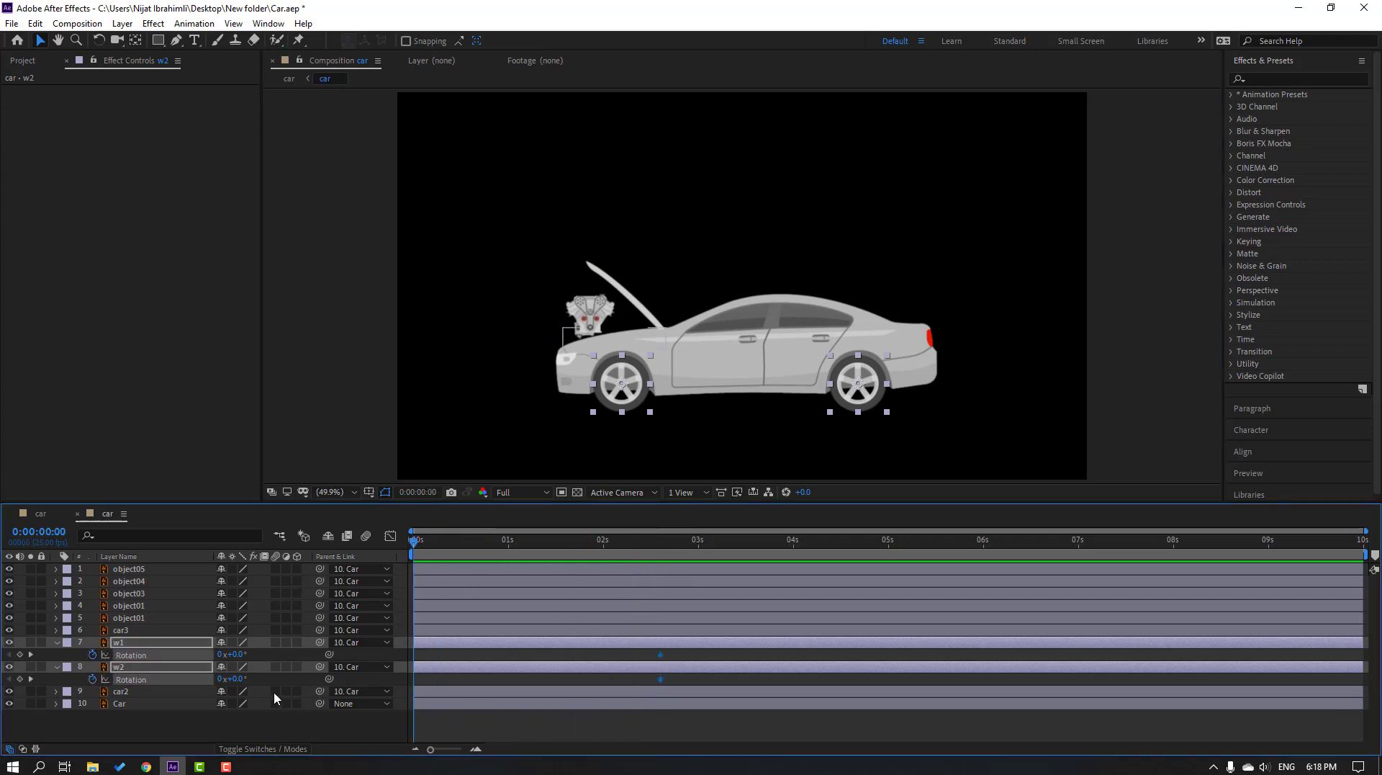
- Set both wheels' rotation at 0 seconds to 2x+315° and preview the spin
left_click_drag(236, 656, 597, 634)
key("space")
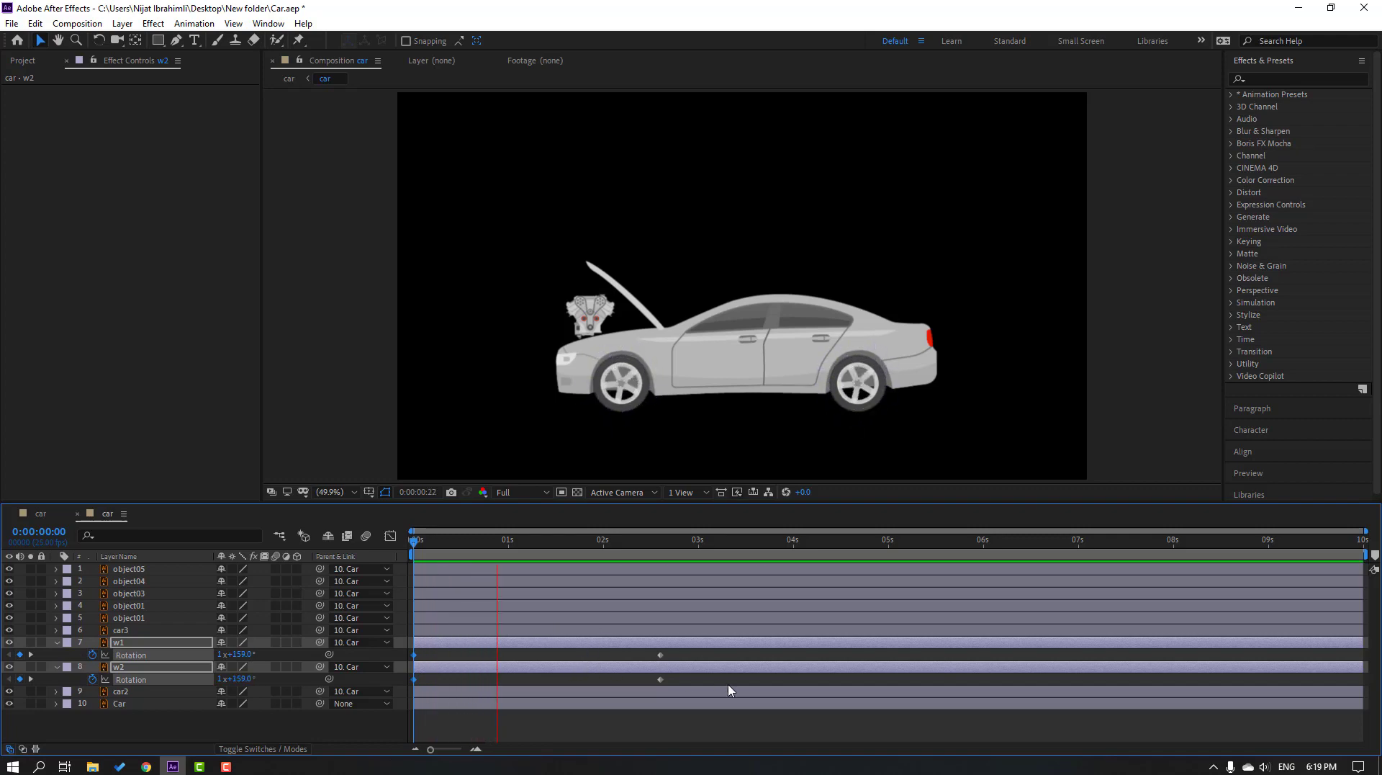
left_click_drag(246, 656, 596, 674)
key("space")
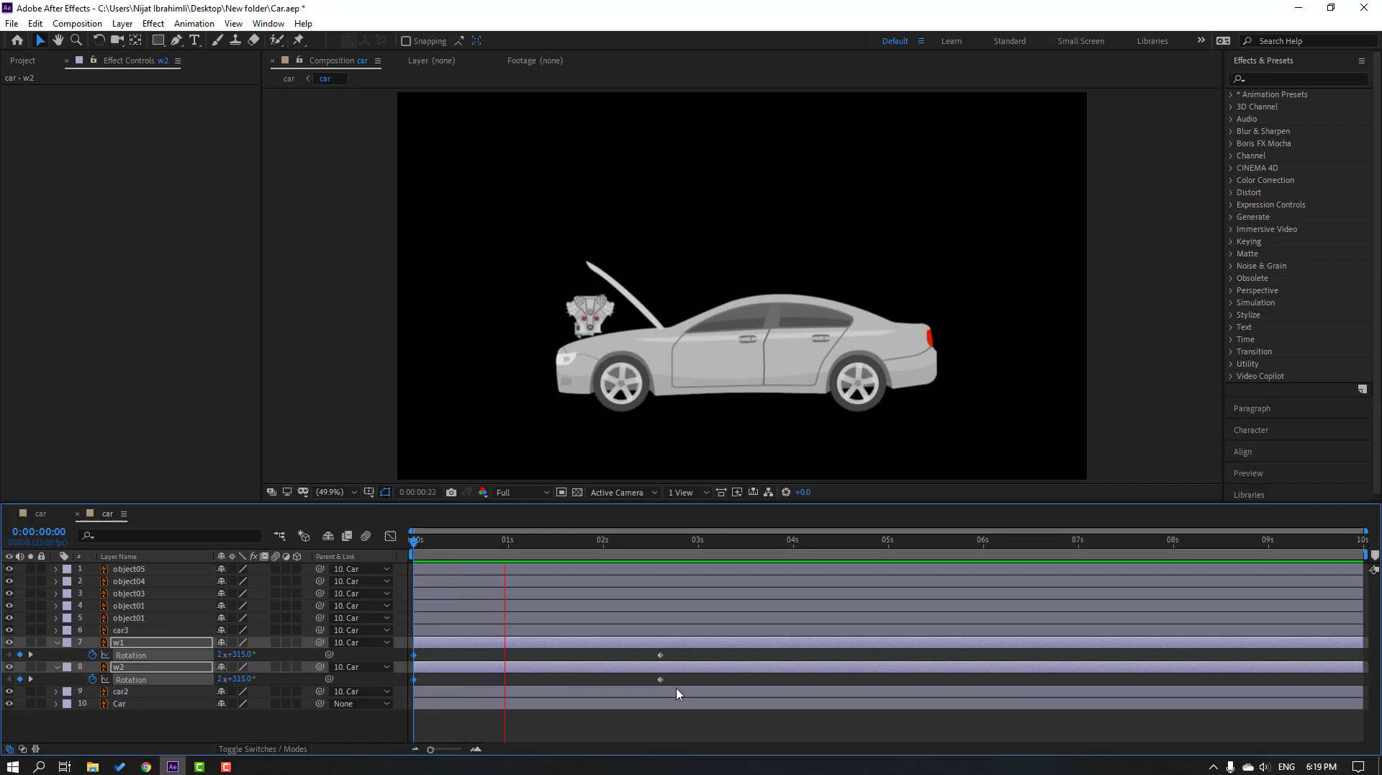
- Apply Easy Ease to all rotation keyframes of the w1 and w2 wheels
left_click_drag(701, 656, 350, 725)
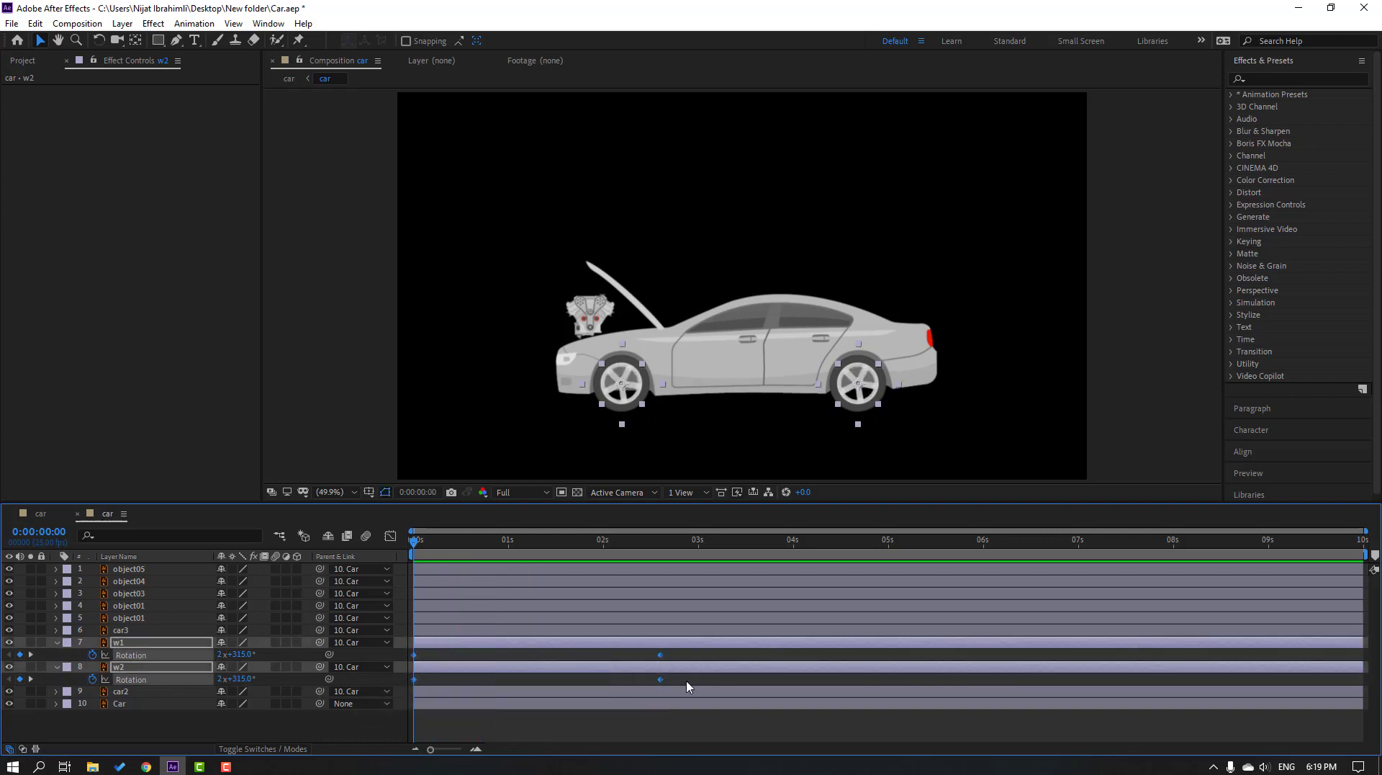
right_click(662, 680)
mouse_move(720, 687)
left_click(871, 581)
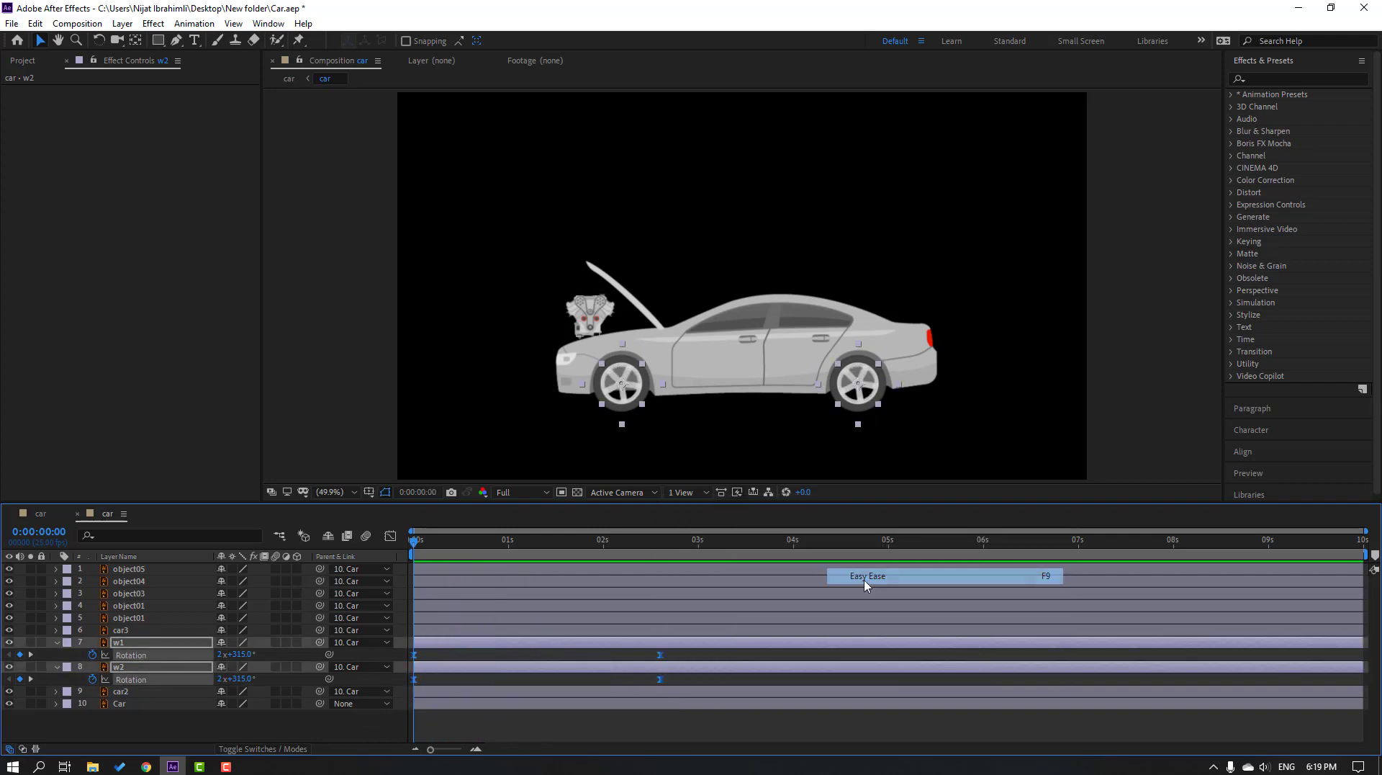
- In the speed graph, extend the incoming ease of the wheels' last rotation keyframes back to about 1.5 seconds and preview it
left_click(390, 536)
left_click(661, 574)
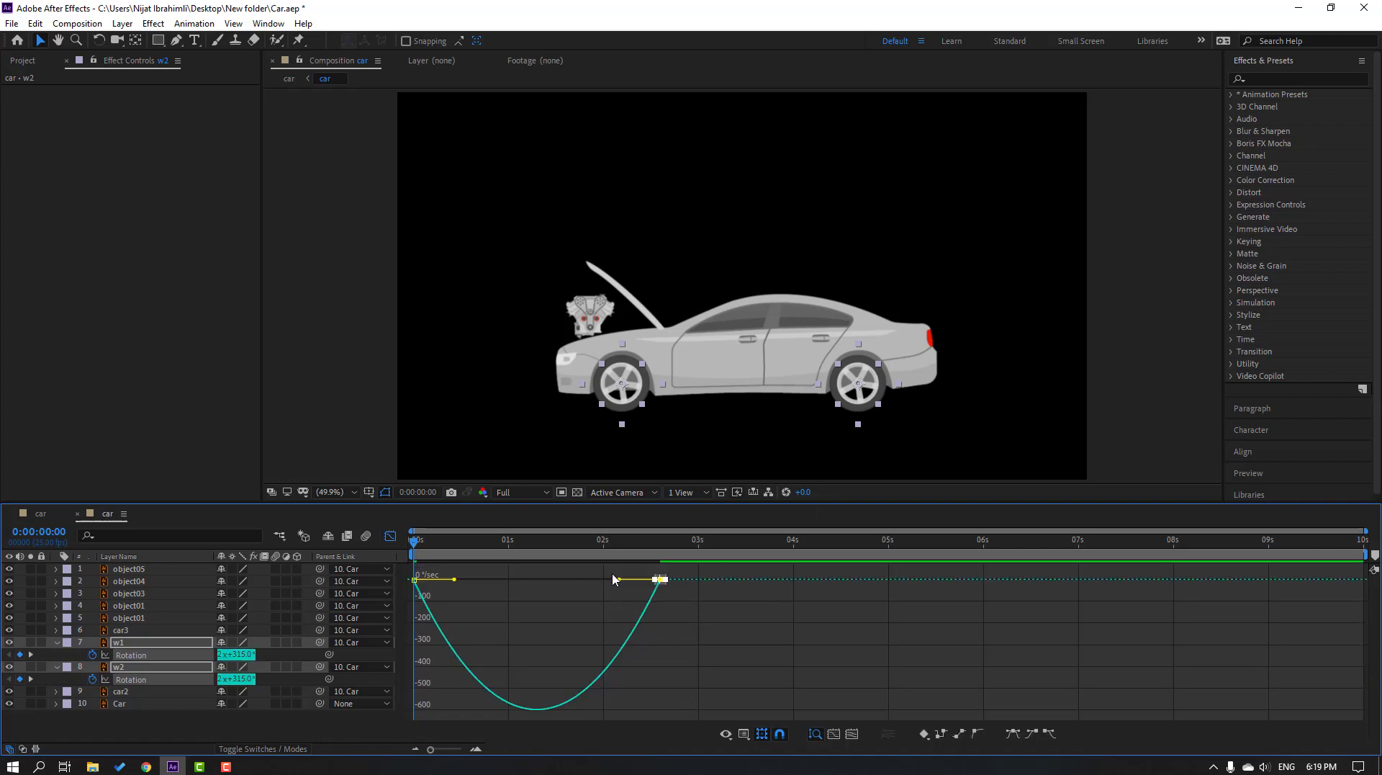
left_click_drag(619, 580, 560, 580)
key("space")
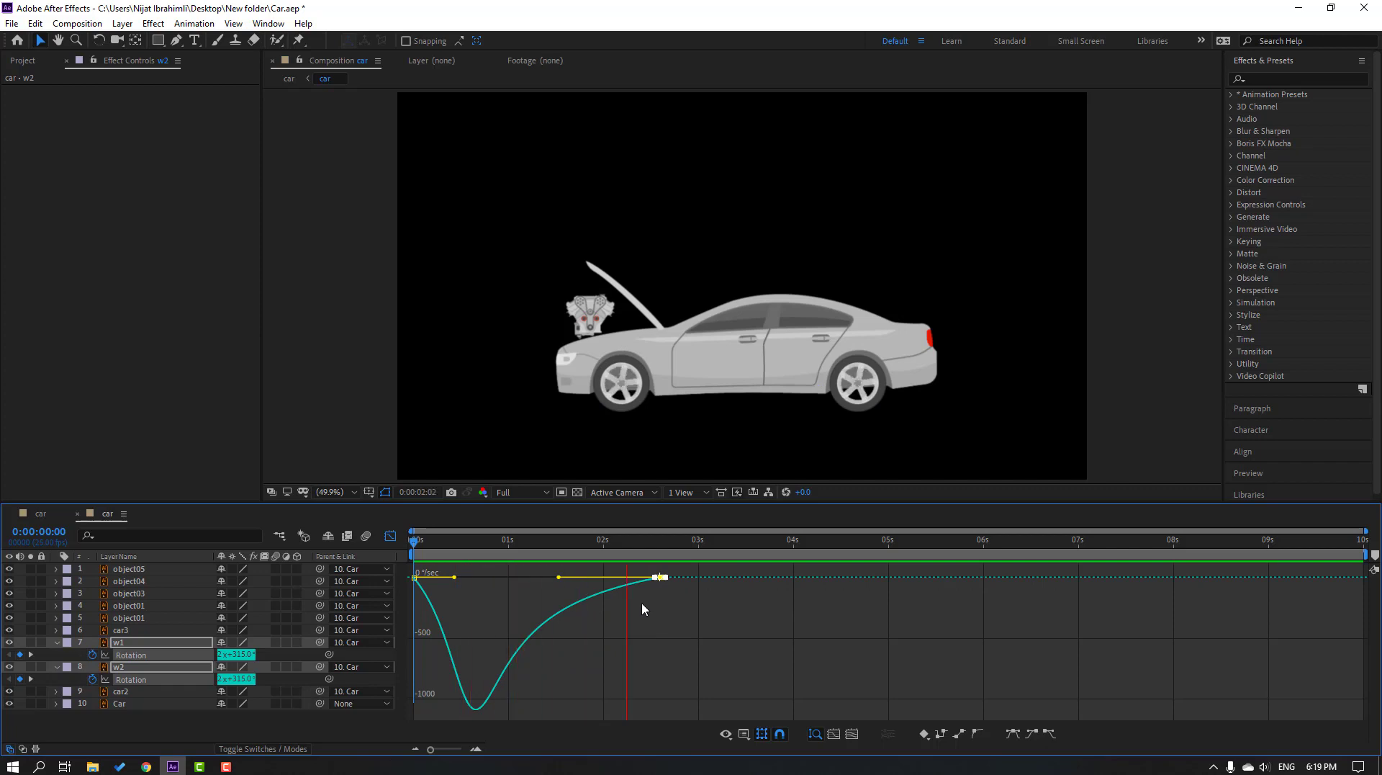
key("space")
- Preview the drive-in with the spinning wheels in the main composition
left_click(42, 515)
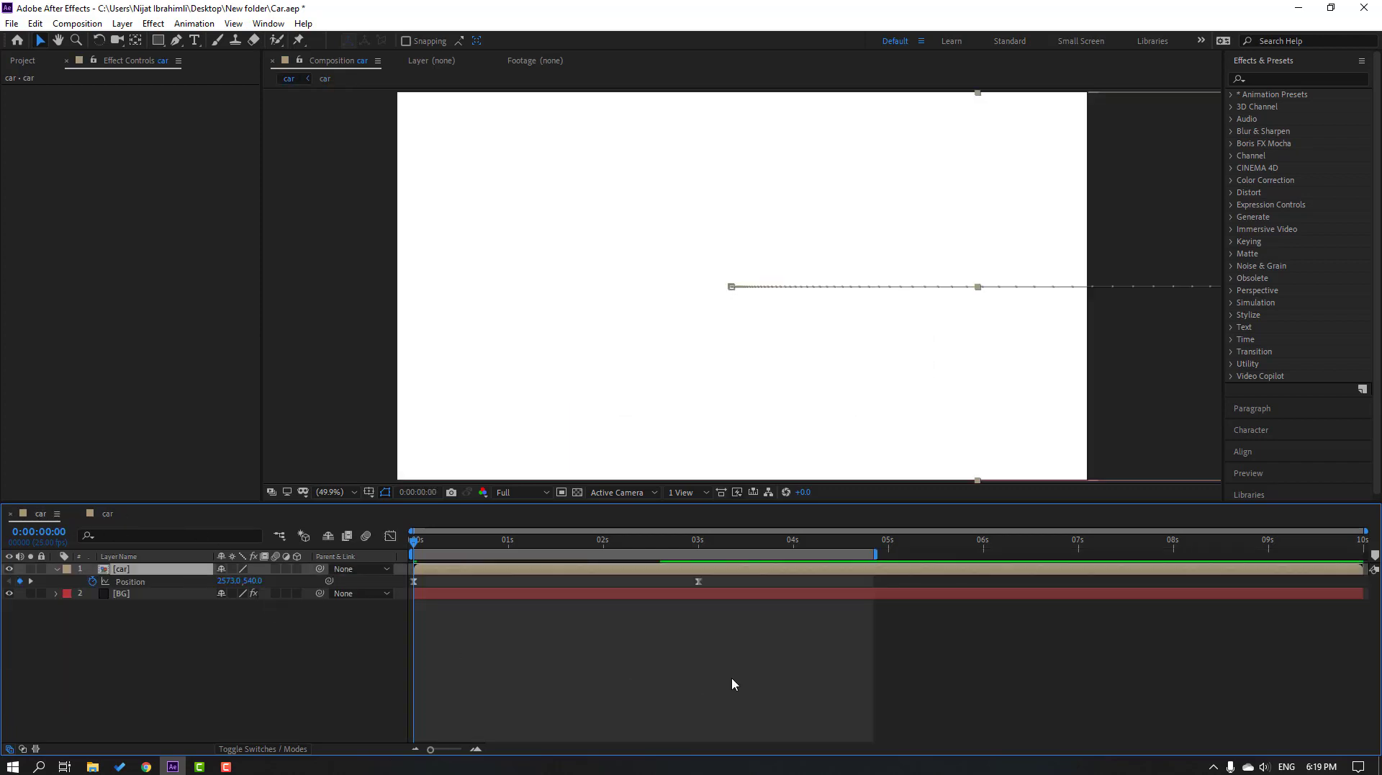
key("space")
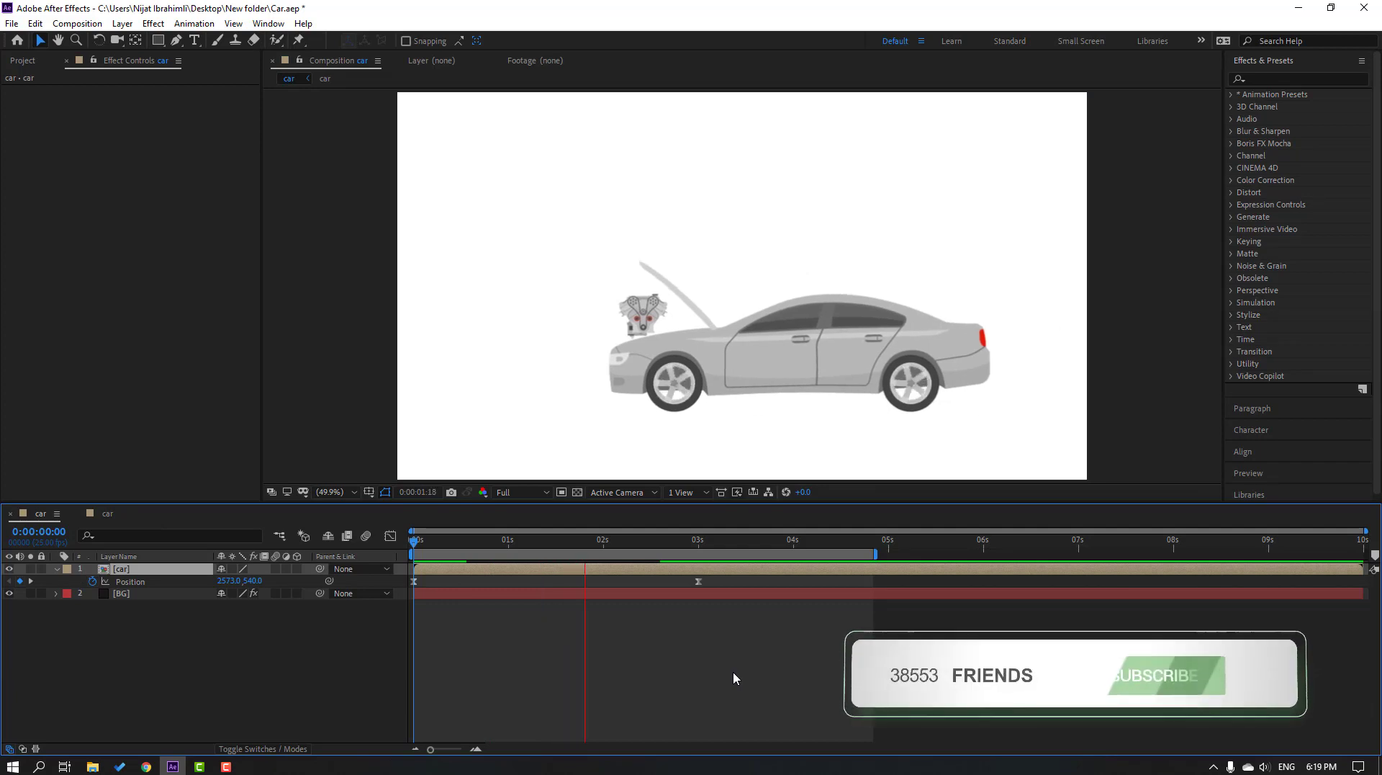
key("space")
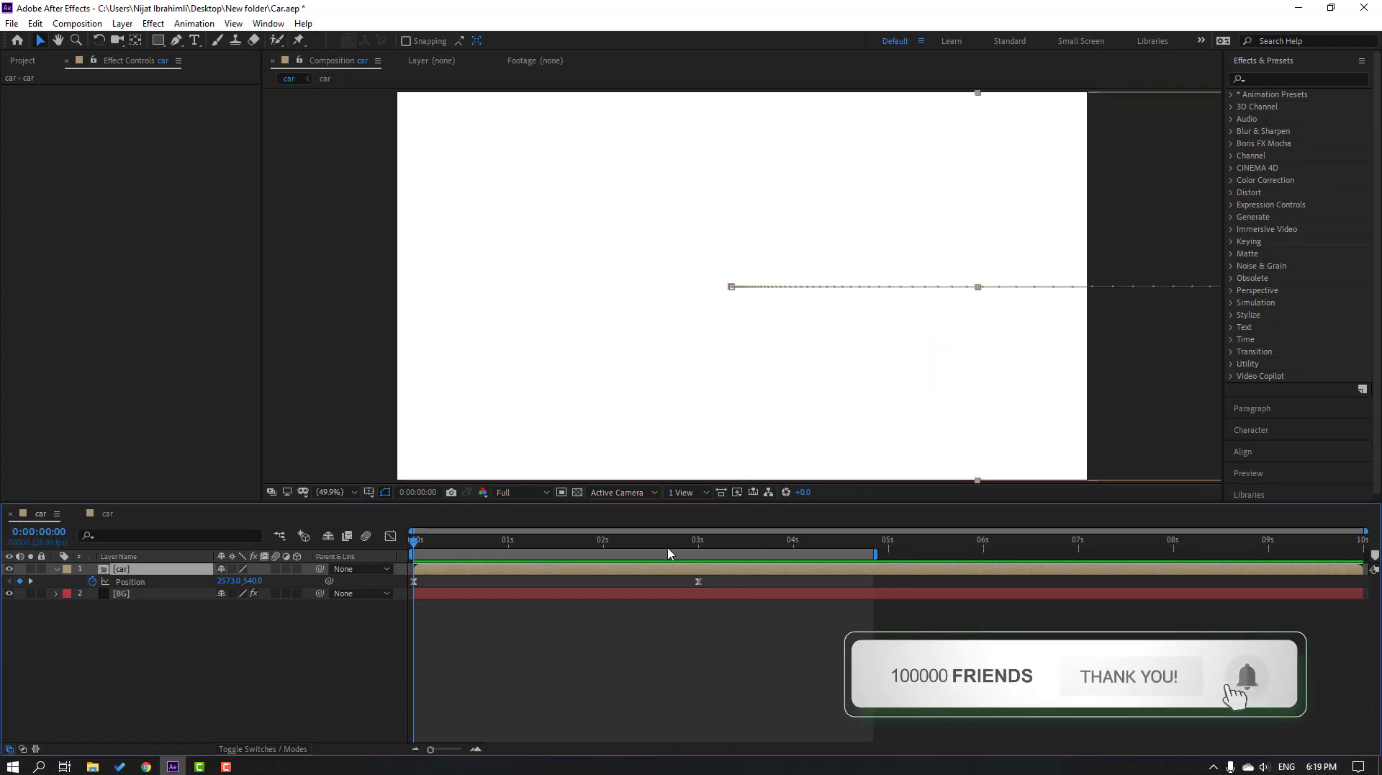
- Move the wheels' ending rotation keyframes in the car precomp to about 3 seconds, near the end of the car's travel
left_click_drag(672, 547, 708, 598)
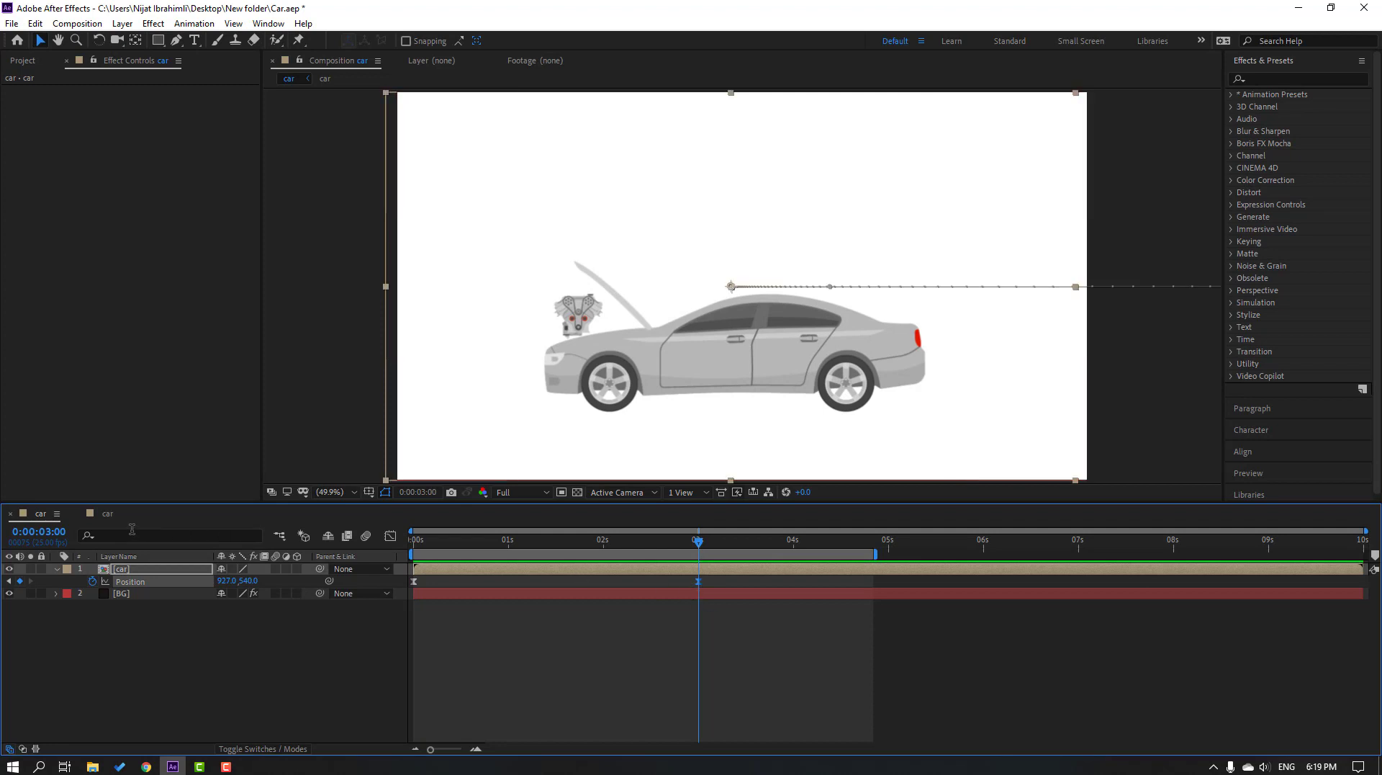
left_click(107, 514)
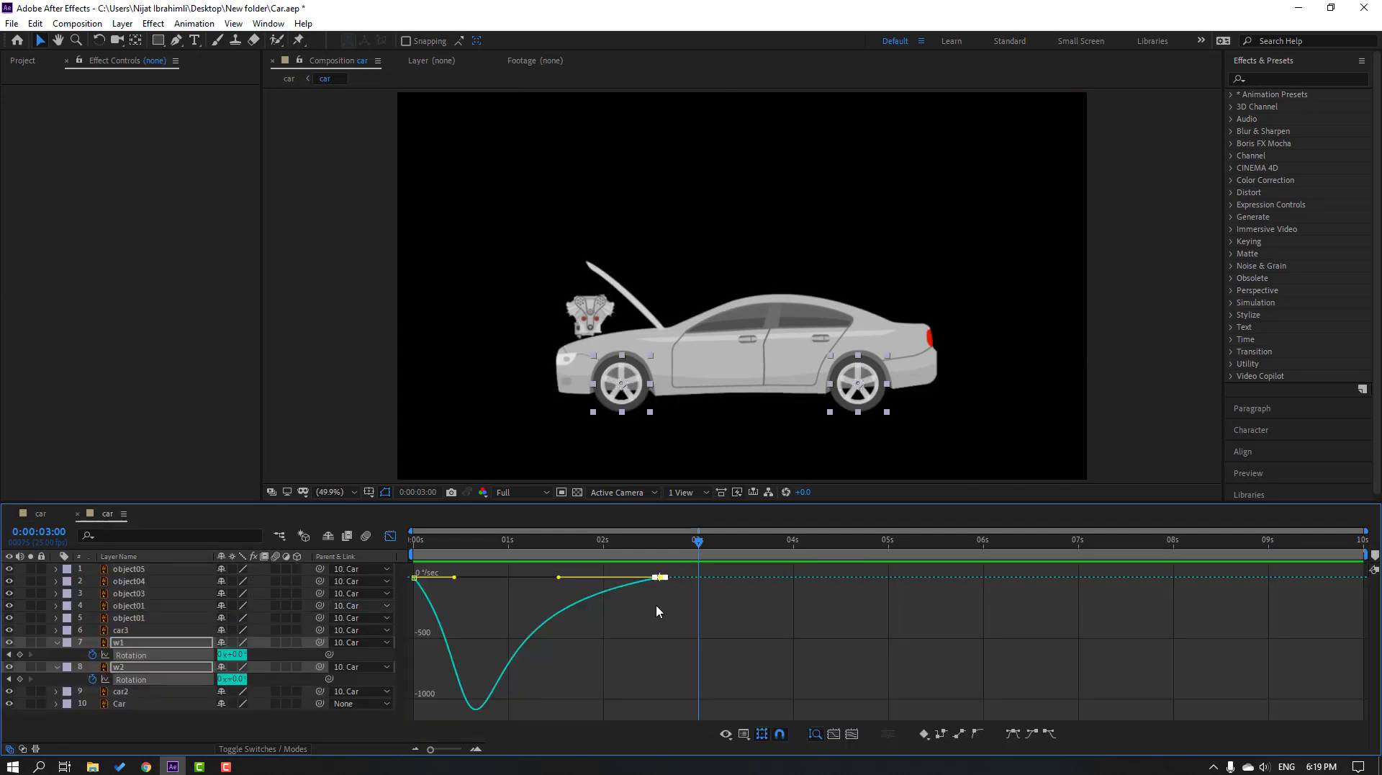
left_click(391, 536)
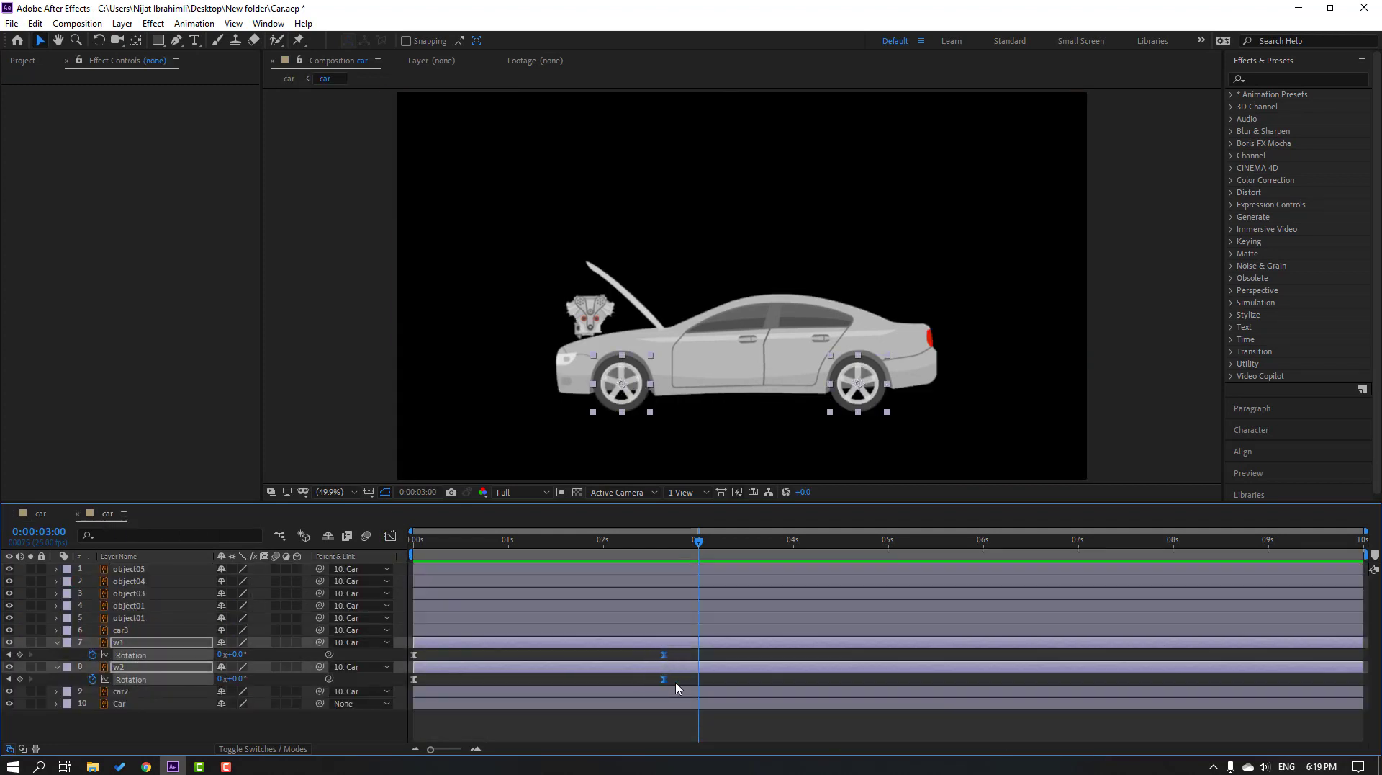
left_click_drag(663, 679, 700, 678)
- Play back the main composition to check the retimed wheel rotation against the car's stop
left_click(40, 513)
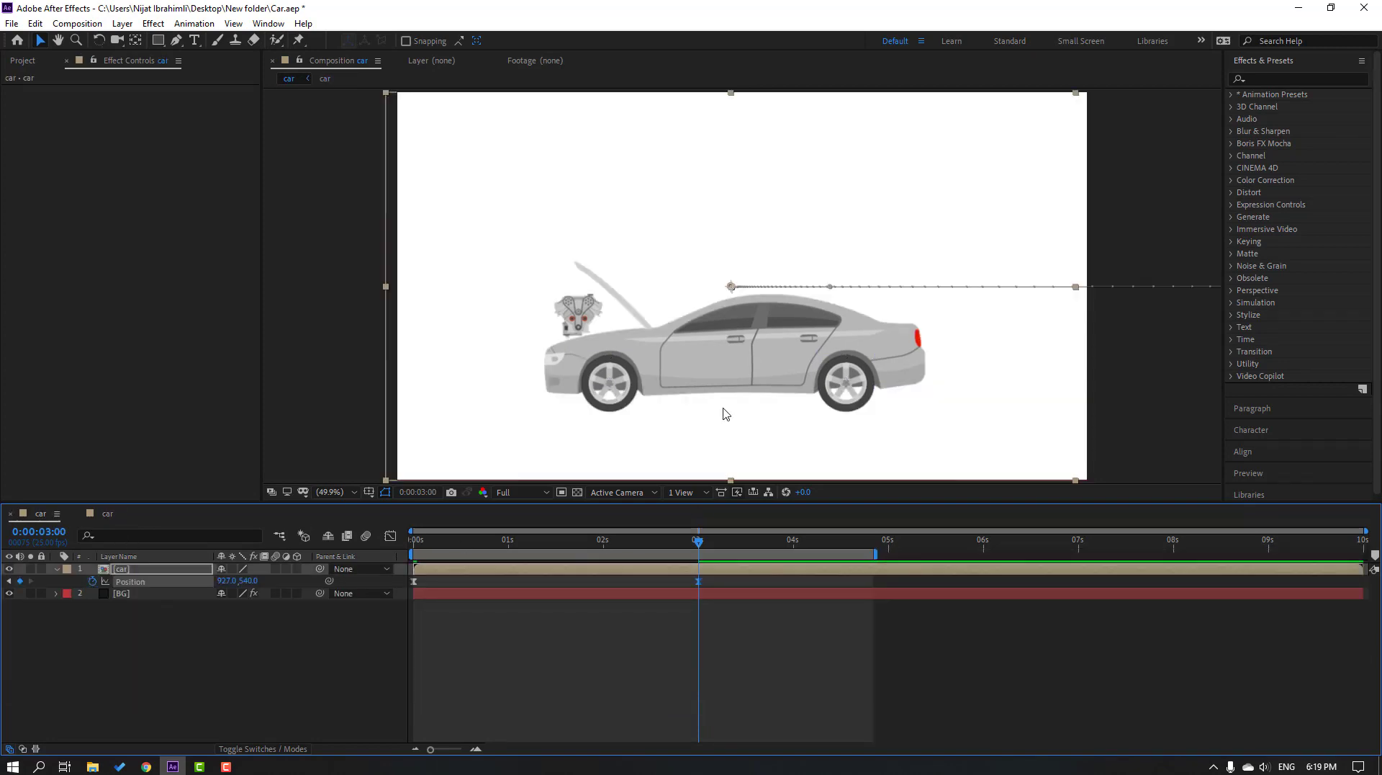
key("space")
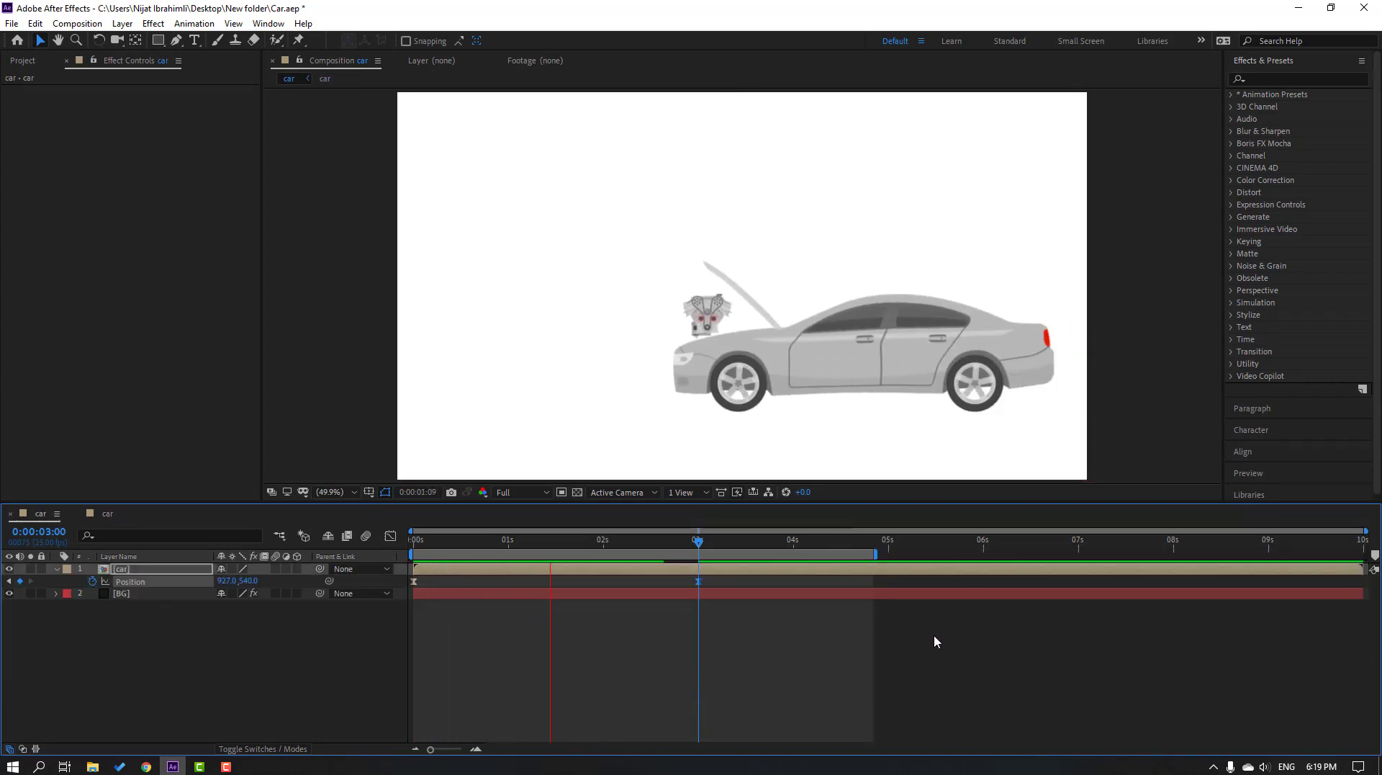
key("space")
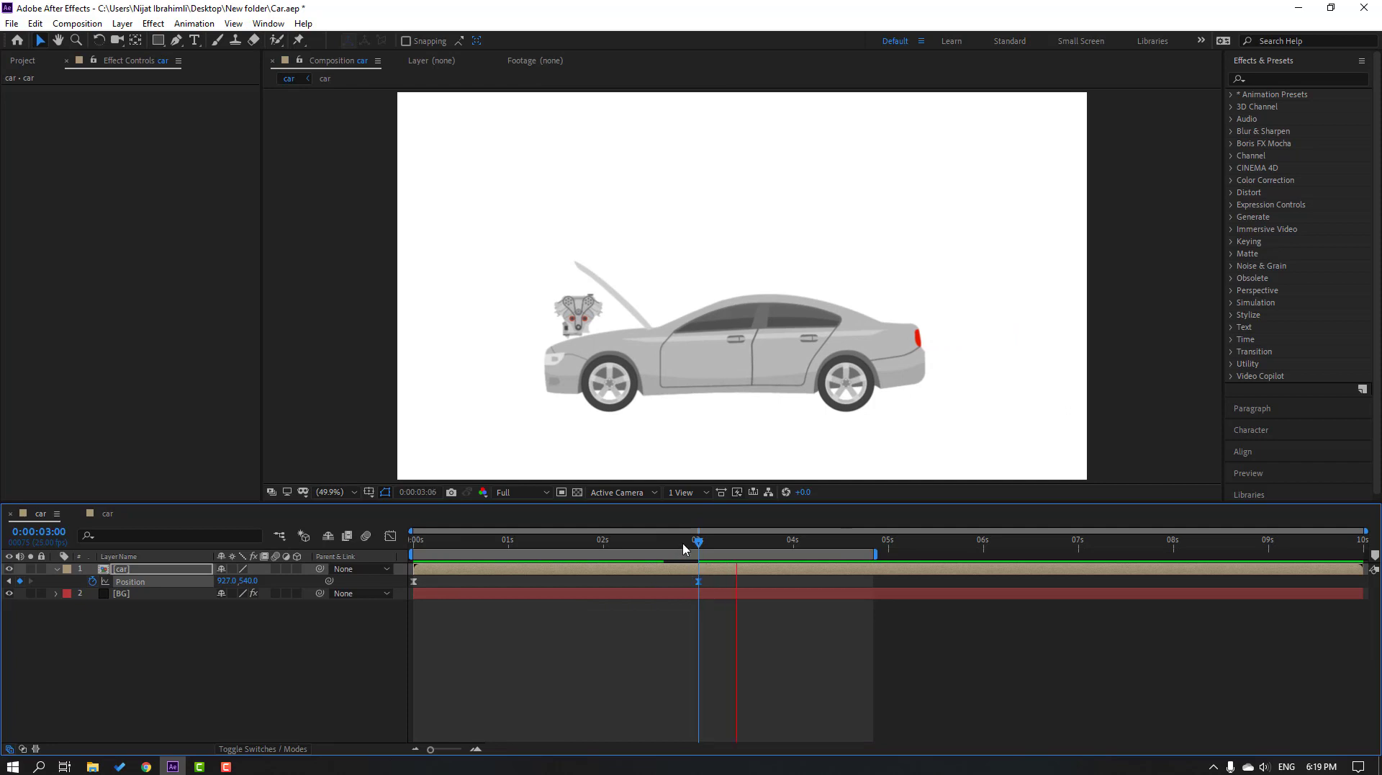
- In the car precomp, move the Car layer's anchor point to the lower edge of the body, midway between the wheels
left_click(108, 513)
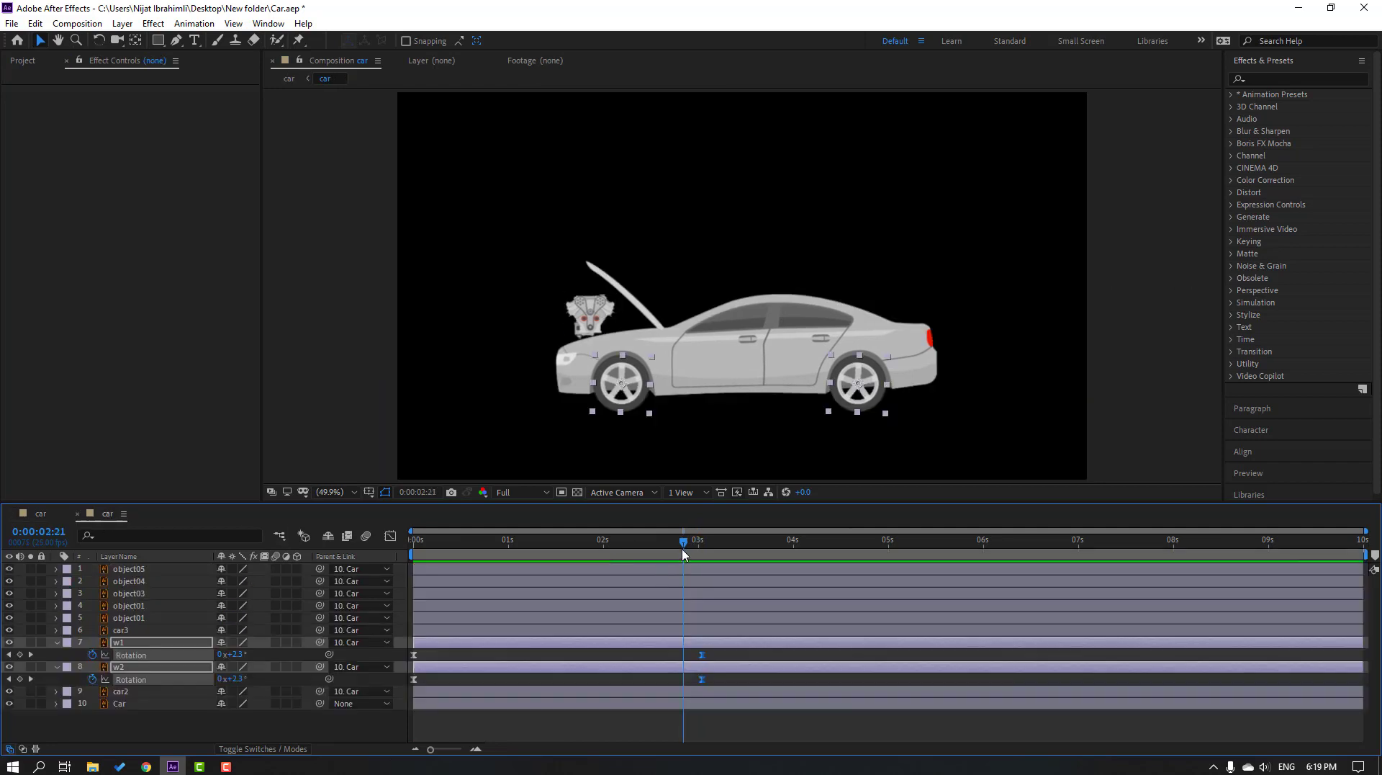
key("Home")
left_click(139, 735)
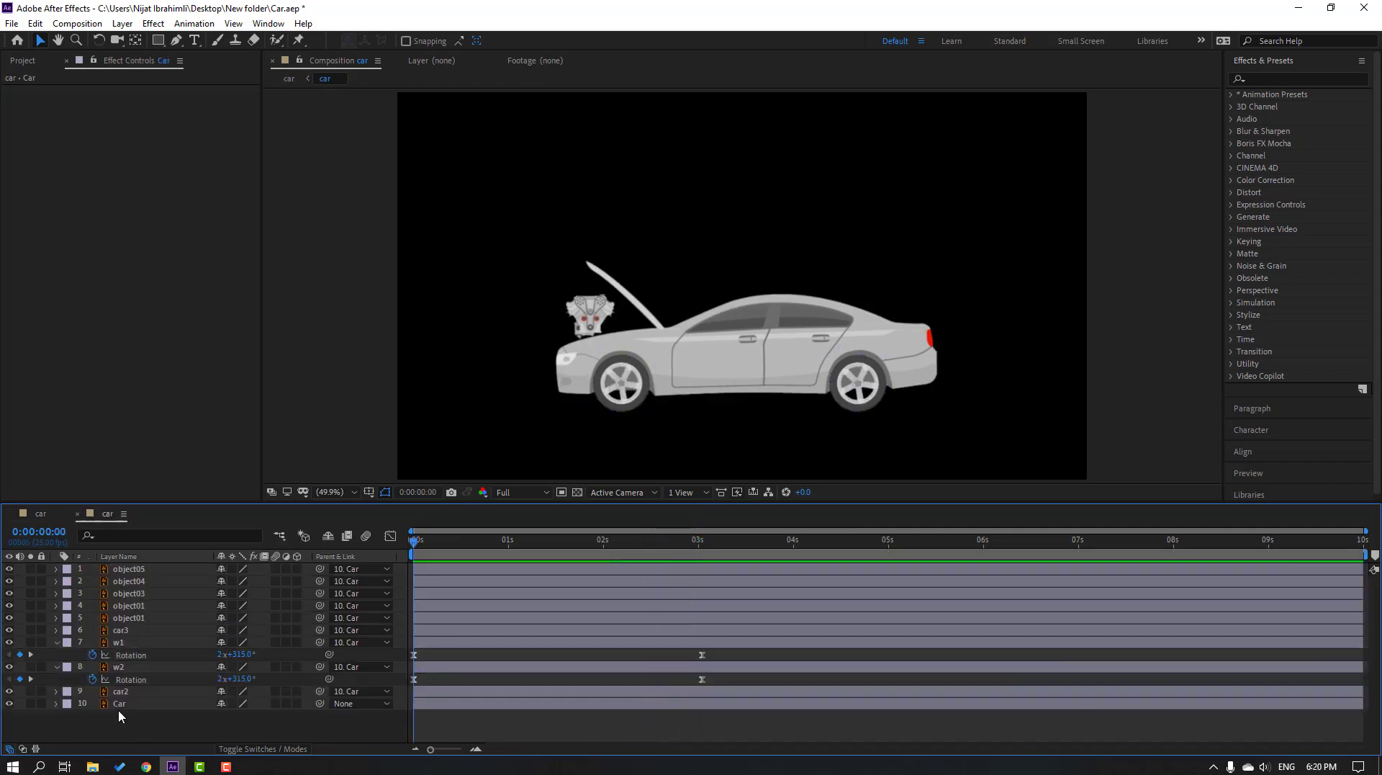
left_click(119, 707)
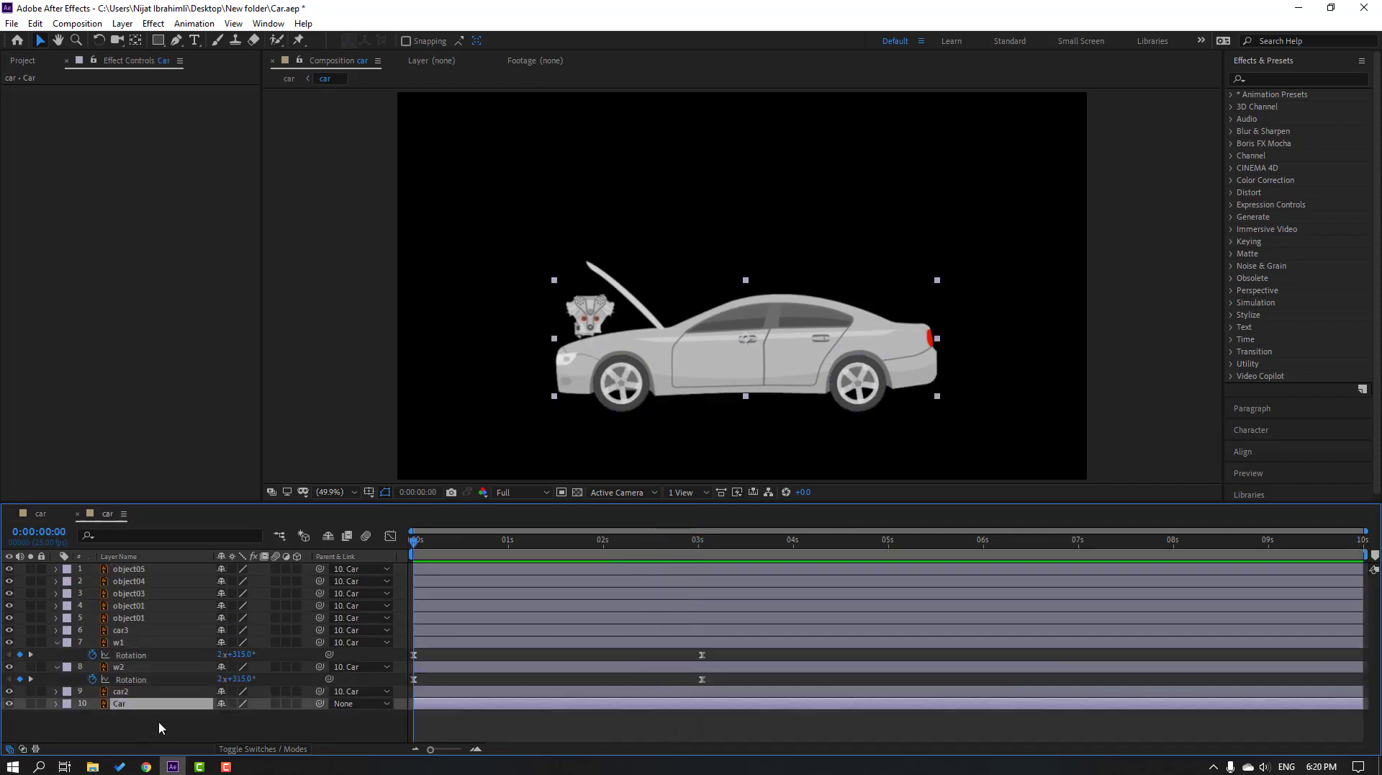
left_click(136, 40)
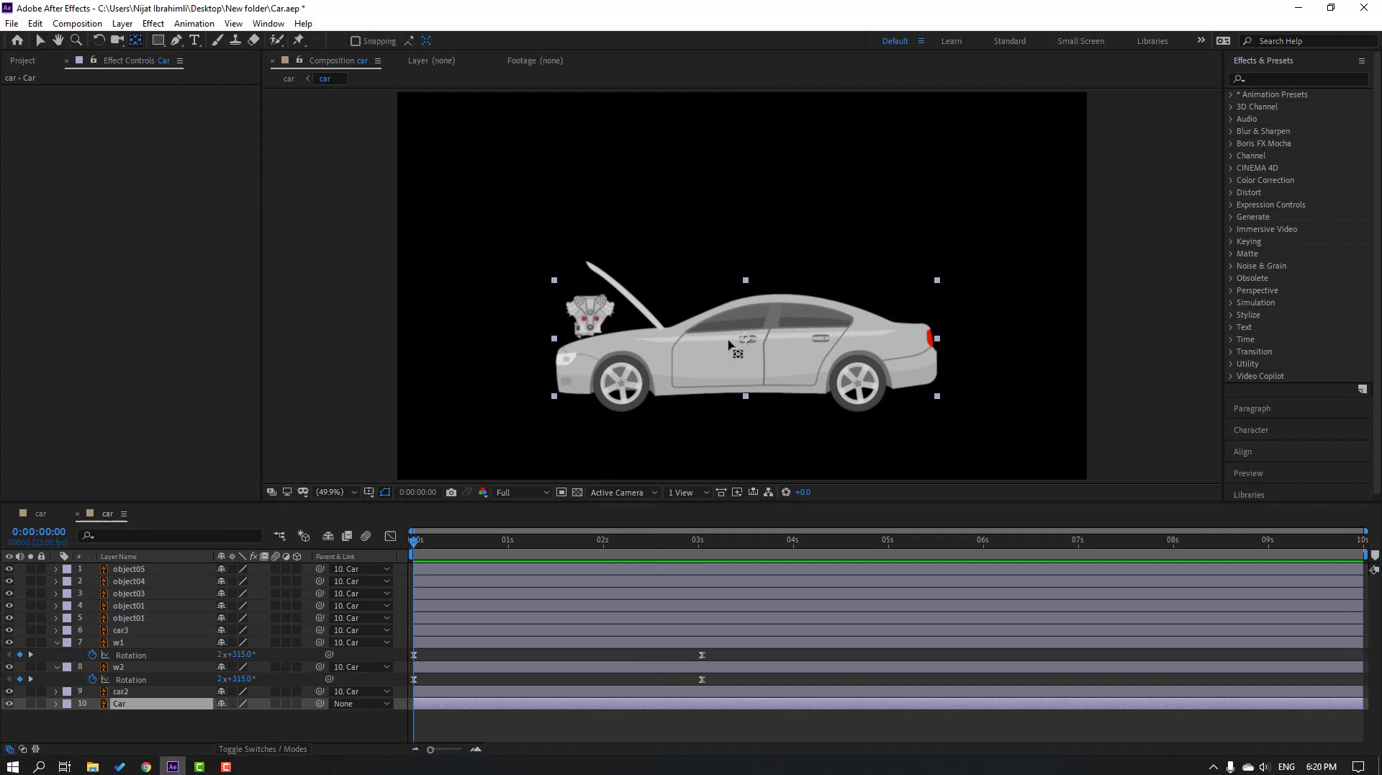
left_click_drag(746, 350, 766, 375)
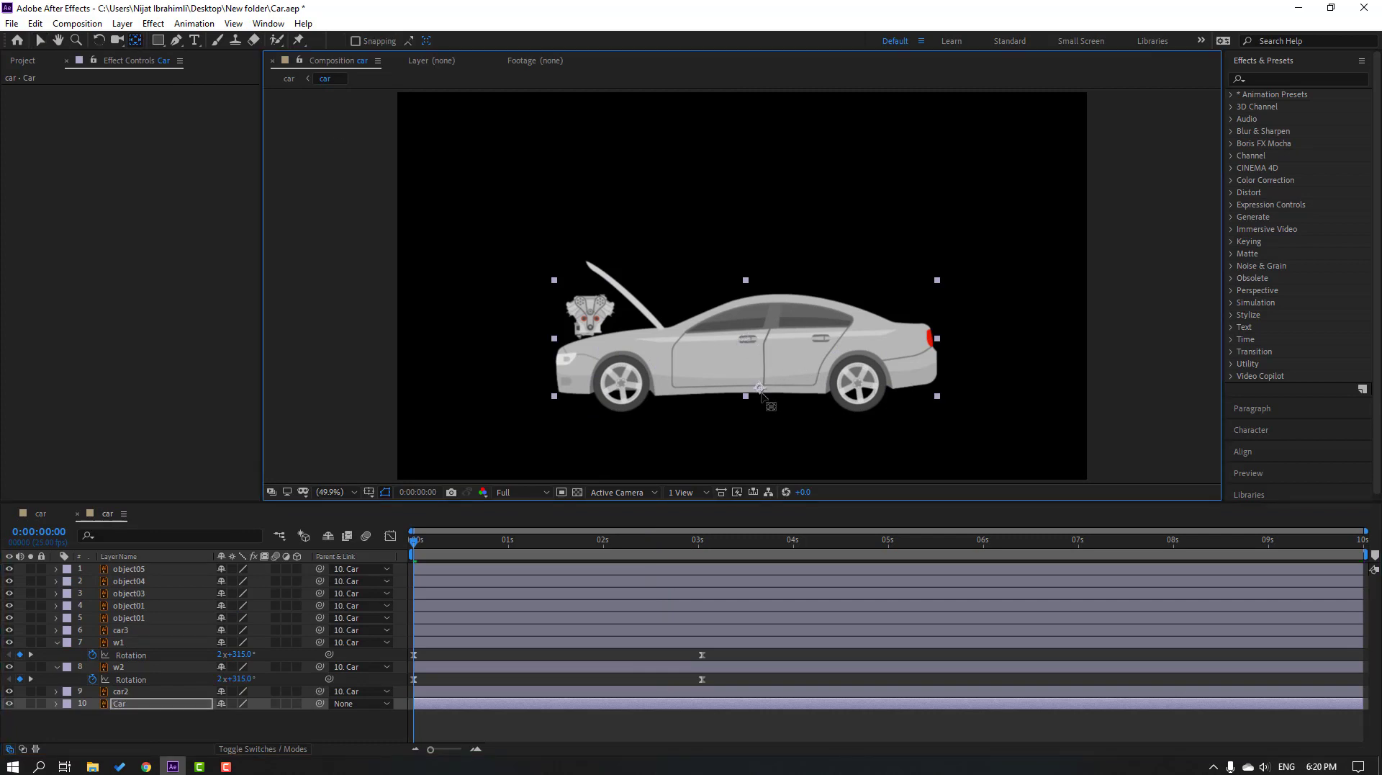
left_click(42, 44)
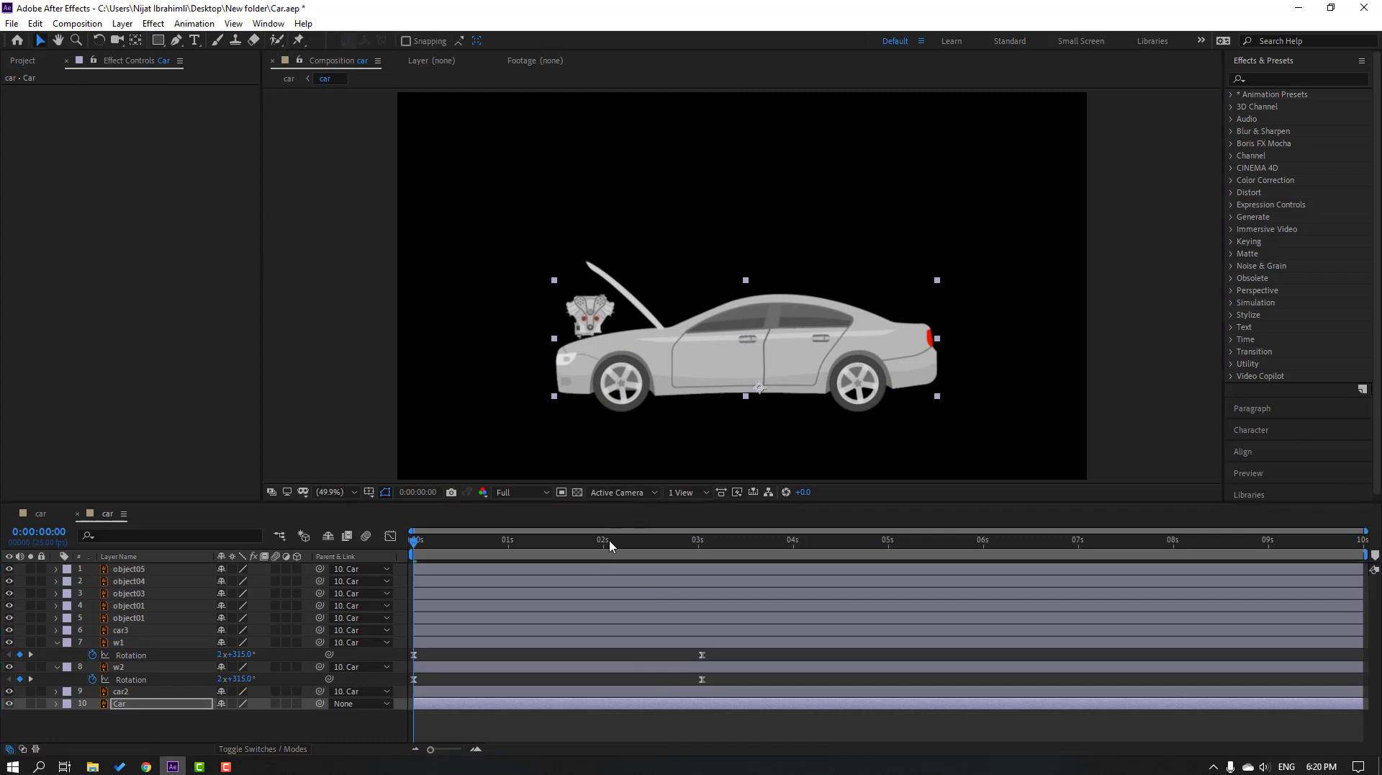
- Keyframe the Car layer's rotation at 0° at 0:00:02:18 and -2° at about 0:00:03:03
left_click_drag(610, 545, 673, 549)
key("r")
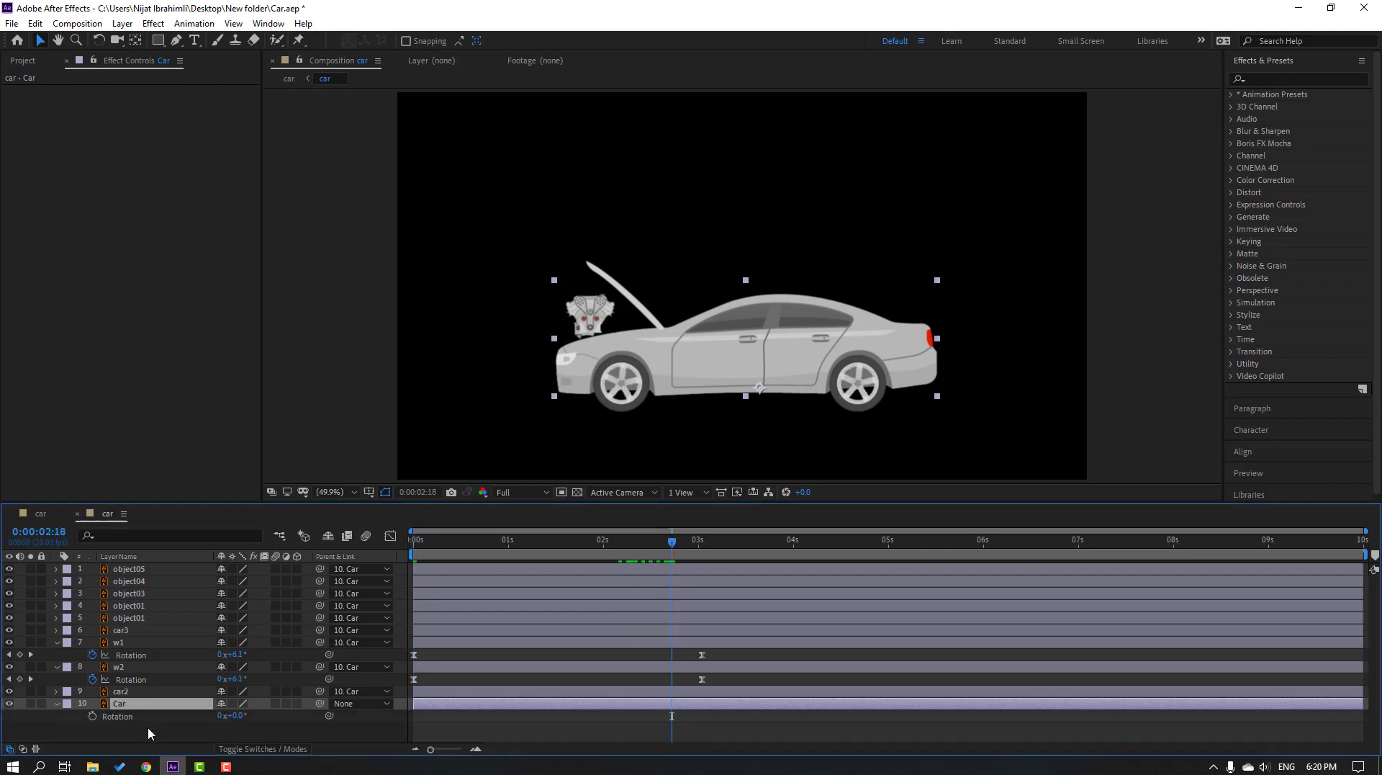
left_click(93, 716)
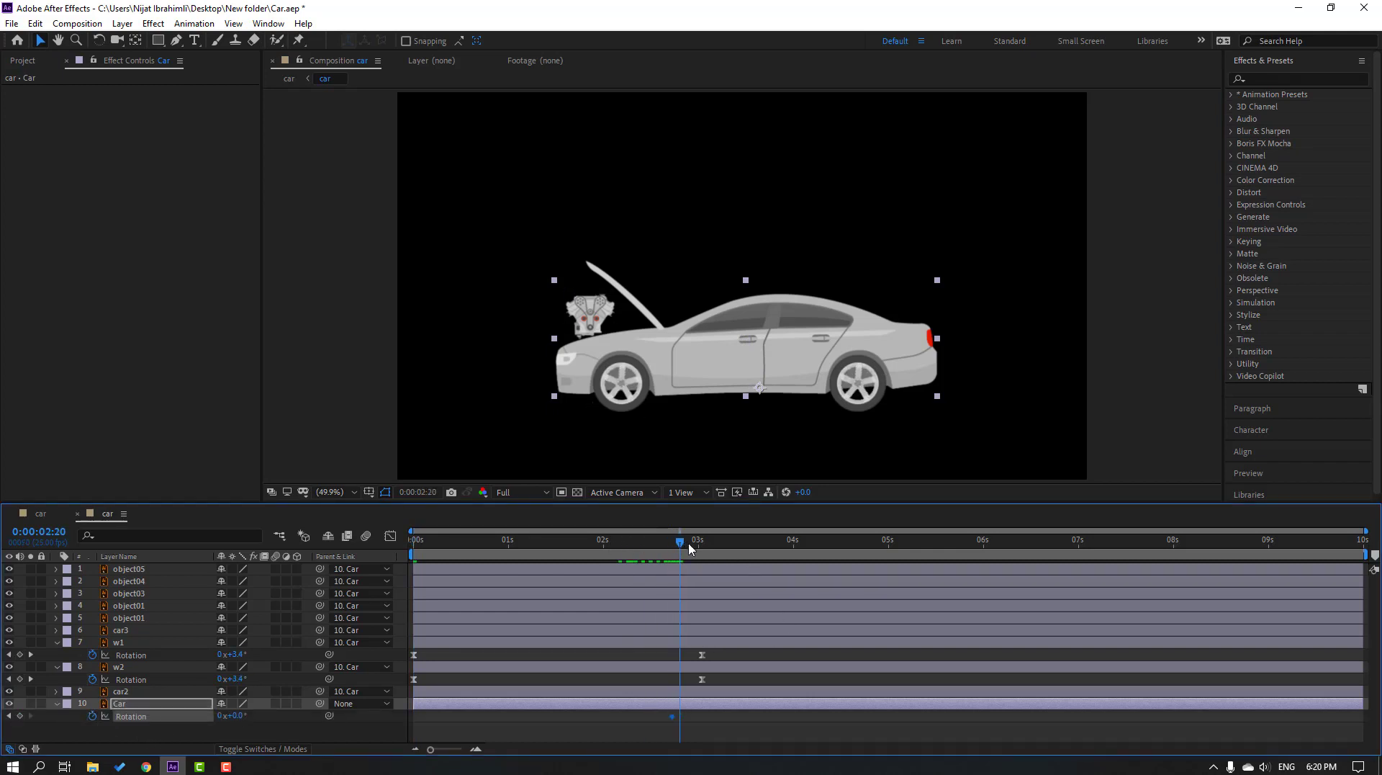
left_click(714, 547)
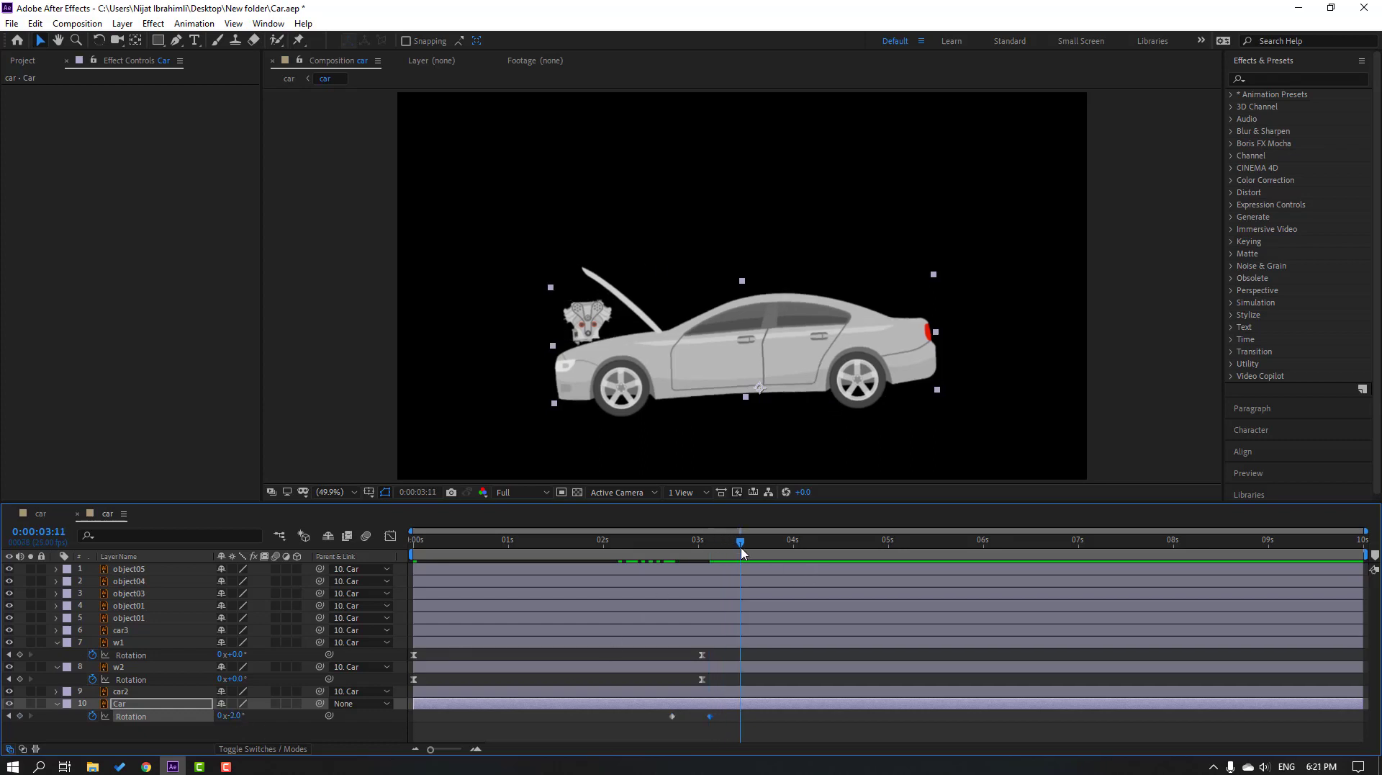
- Add Car rotation keyframes of 1° at about 0:00:03:12 and 0° at 0:00:03:23
left_click(232, 715)
type("1")
key("Return")
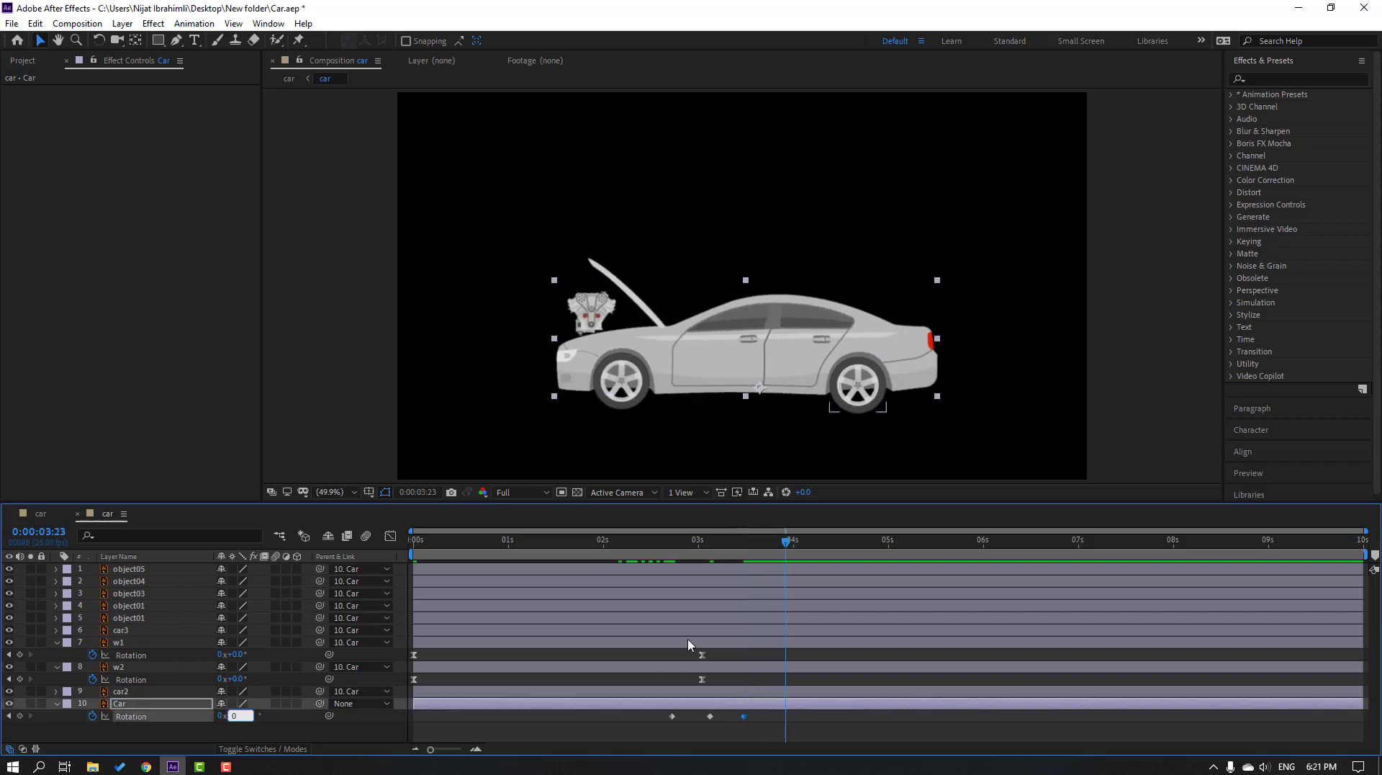
key("Return")
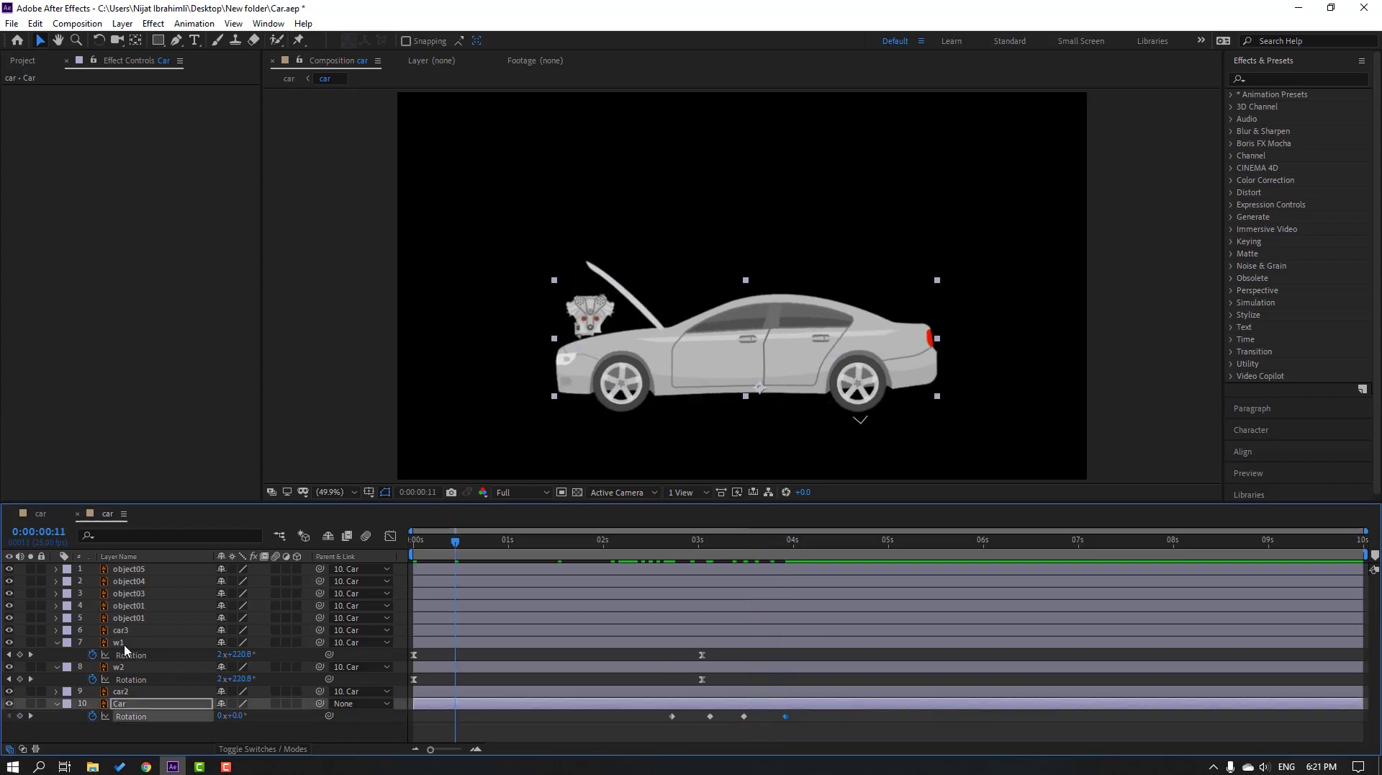
- Set the parent of the w1 and w2 wheels to None and scrub the body tilt to check it
left_click(144, 645)
left_click(126, 667, "shift")
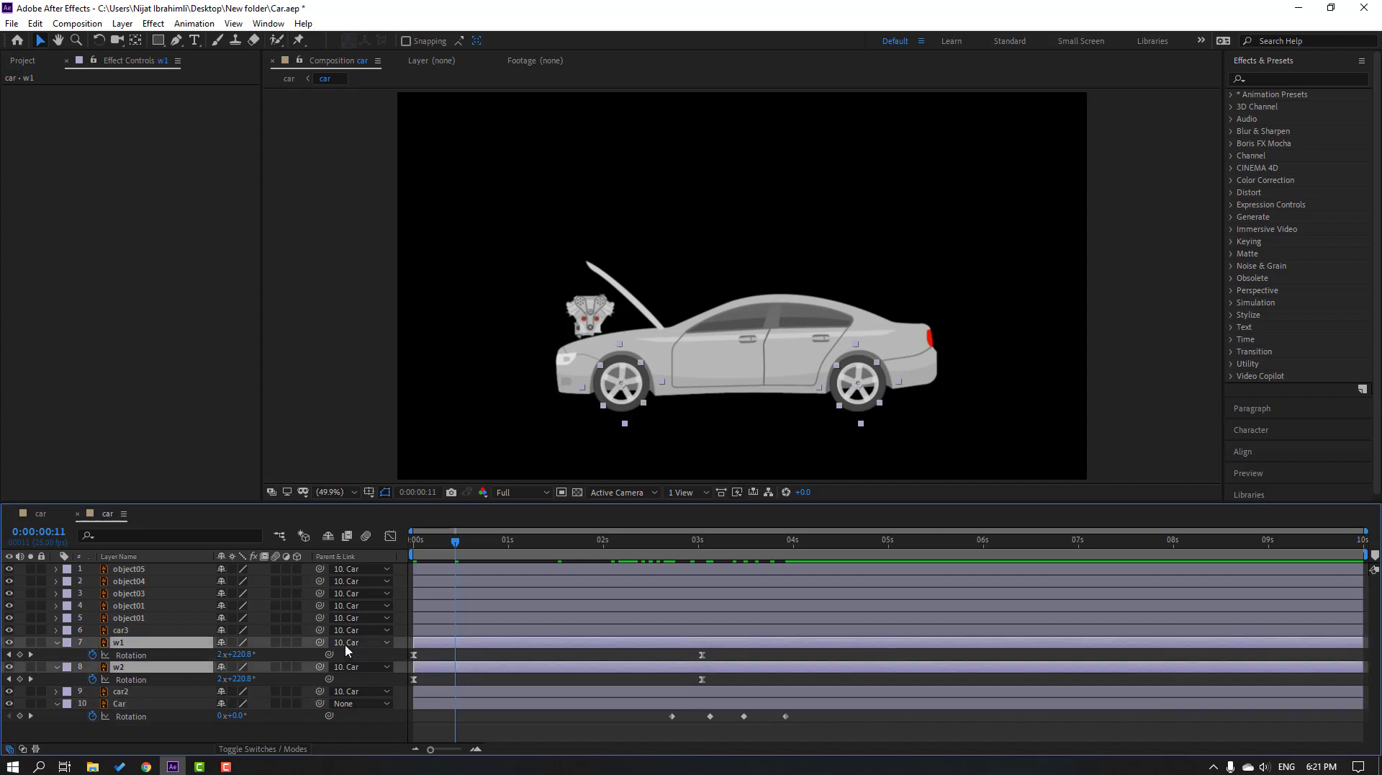
left_click(347, 643)
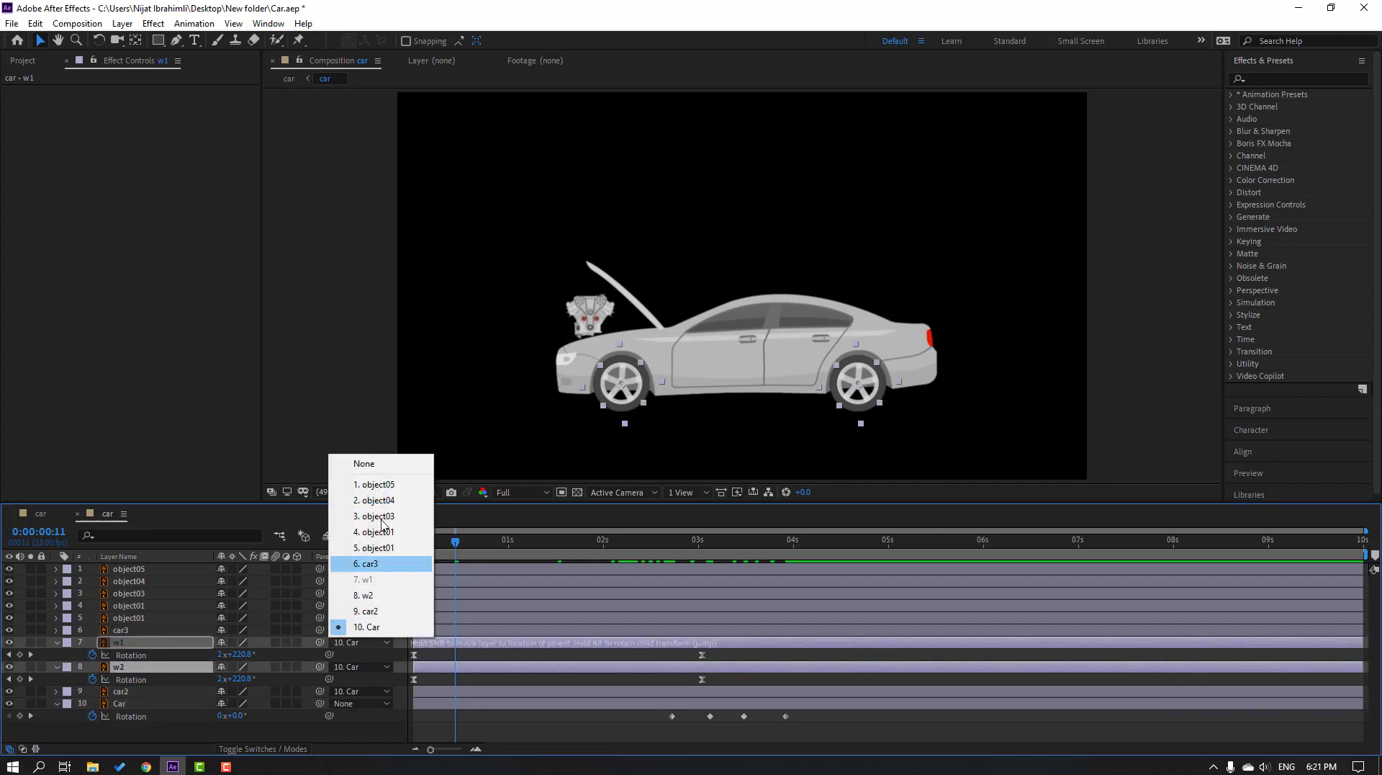
left_click(349, 467)
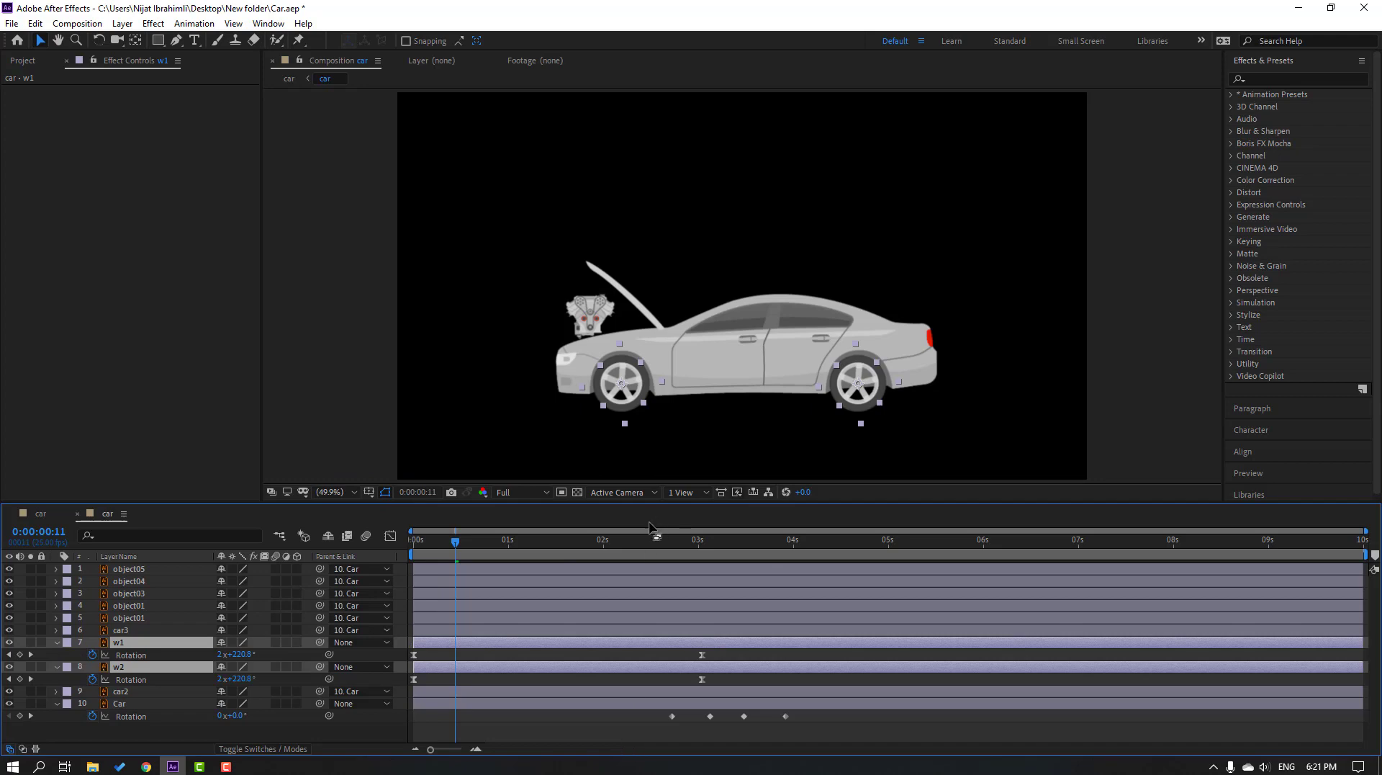
left_click_drag(652, 537, 759, 538)
key("Home")
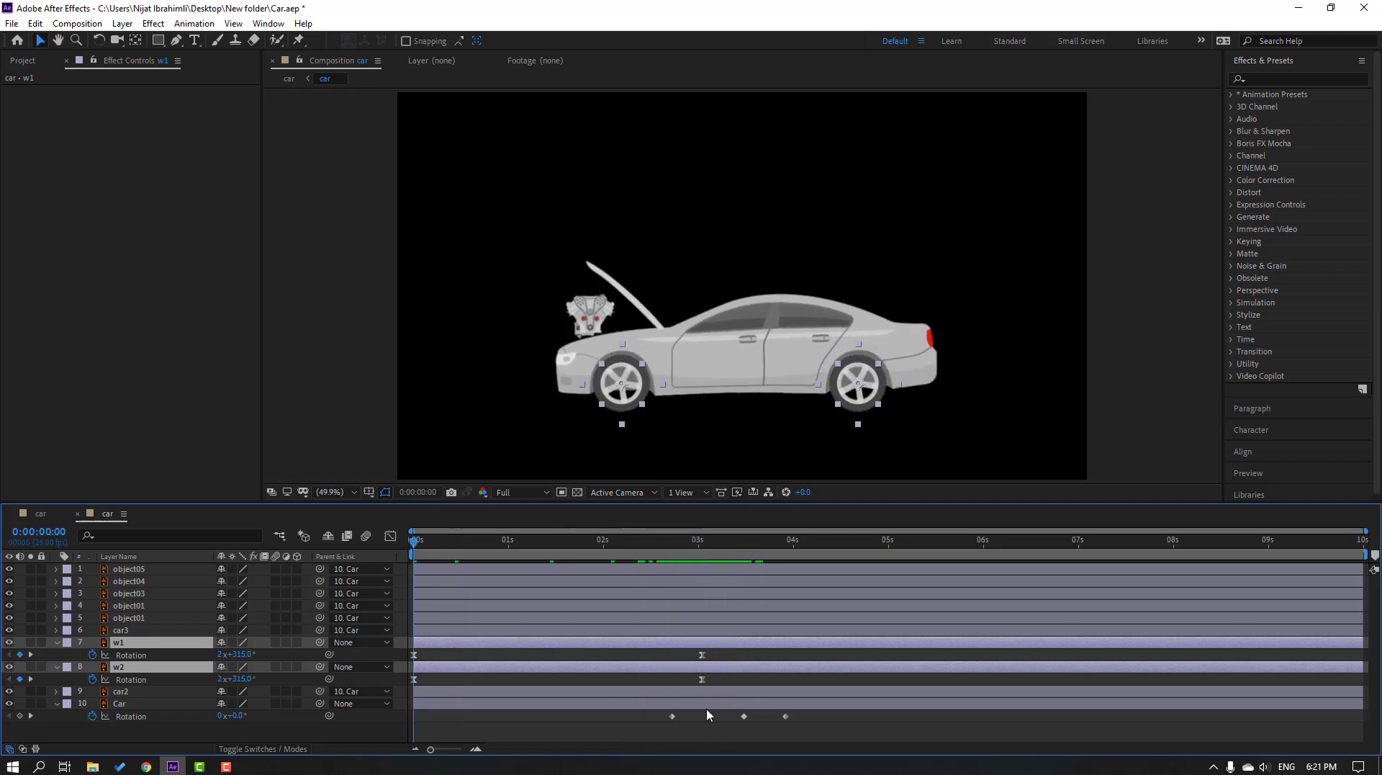
- Apply Easy Ease to all of the Car layer's rotation keyframes and preview the body tilt
left_click_drag(829, 724, 440, 717)
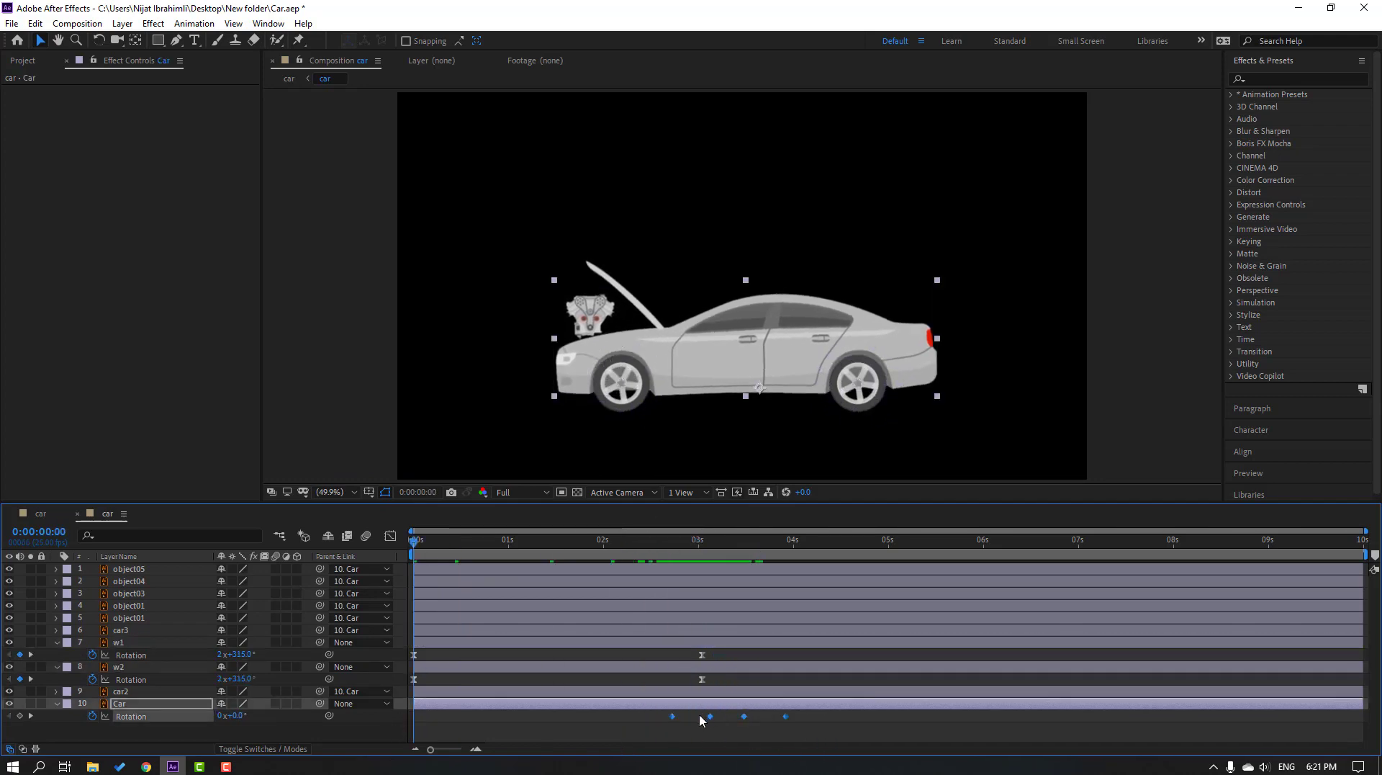
right_click(671, 719)
mouse_move(738, 716)
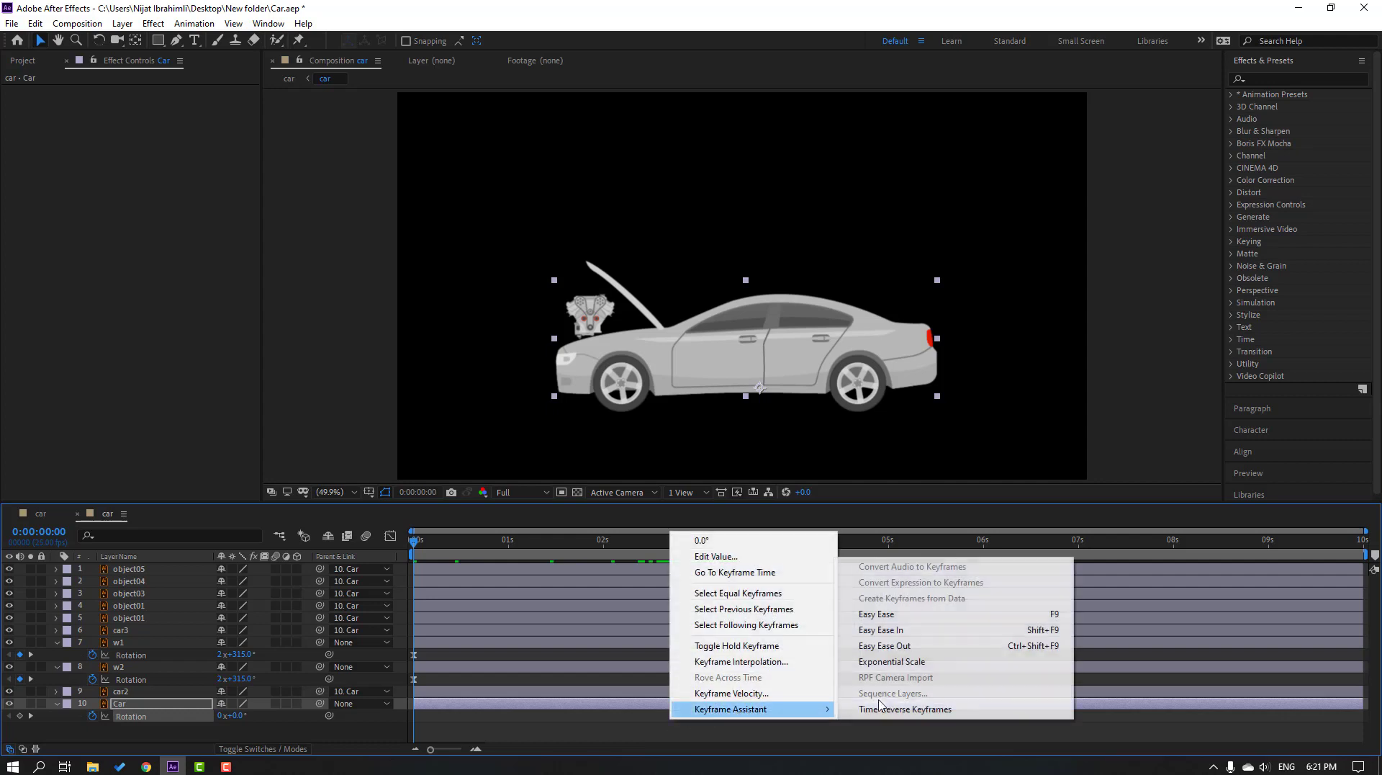
left_click(855, 623)
left_click(840, 719)
key("space")
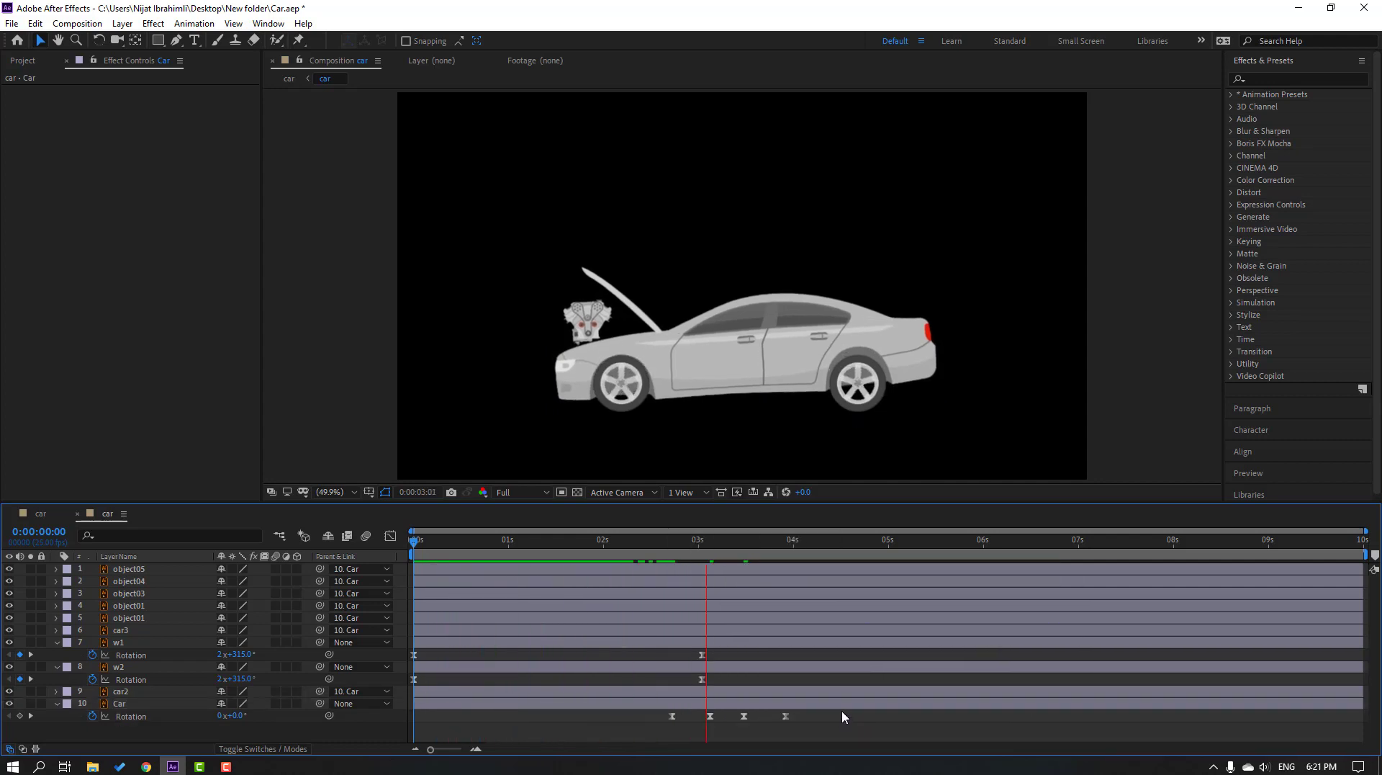
- Shift the four Car rotation keyframes earlier to run from about 0:00:01:12 to 0:00:03:06, previewing the main car composition
left_click_drag(820, 709, 619, 716)
left_click_drag(724, 717, 684, 719)
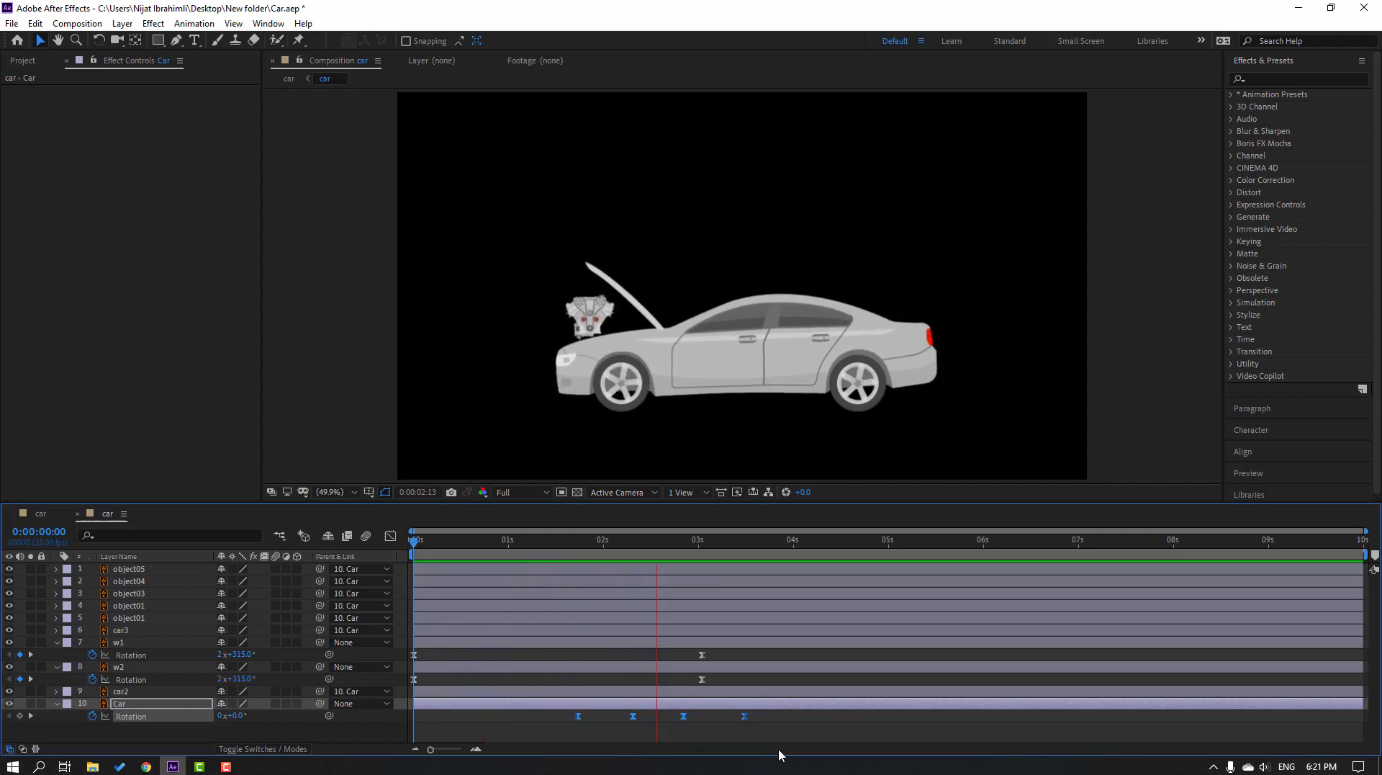
left_click(39, 514)
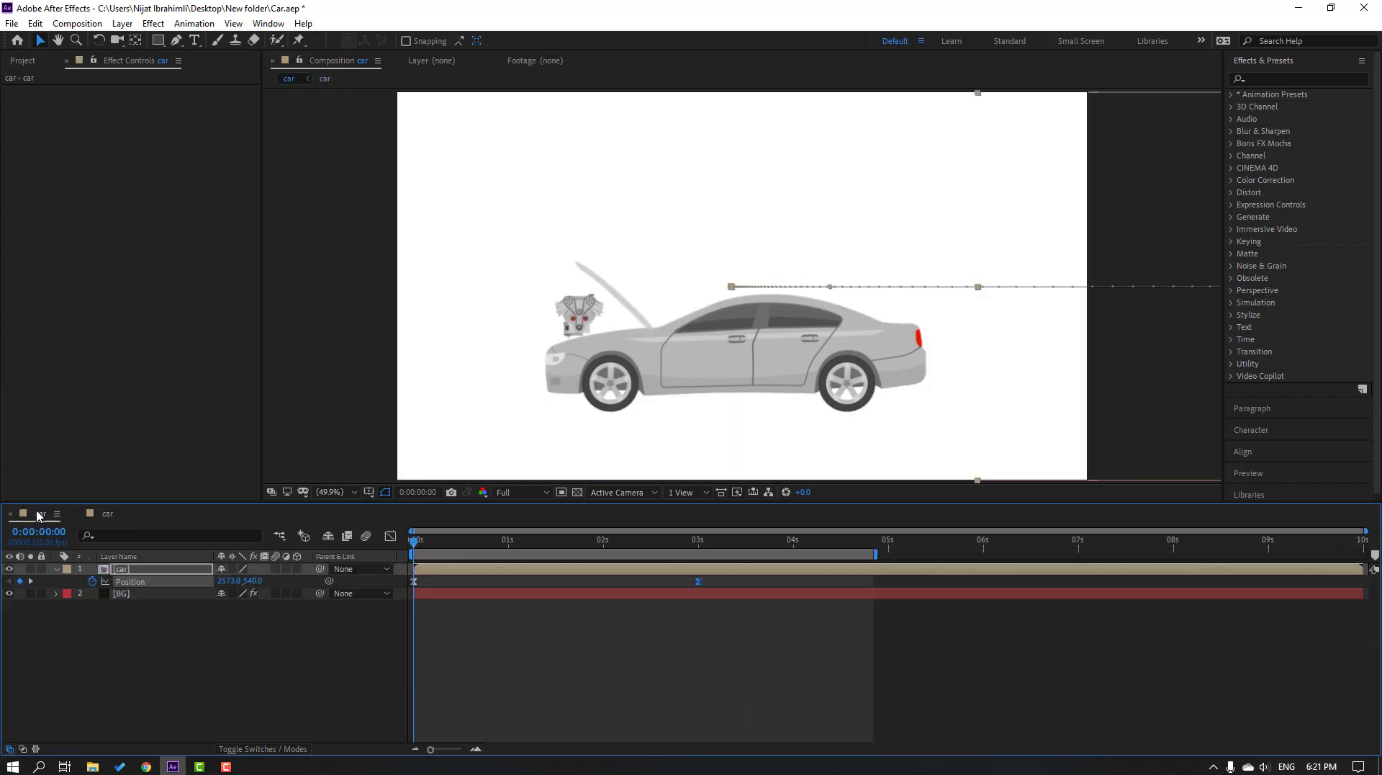
key("space")
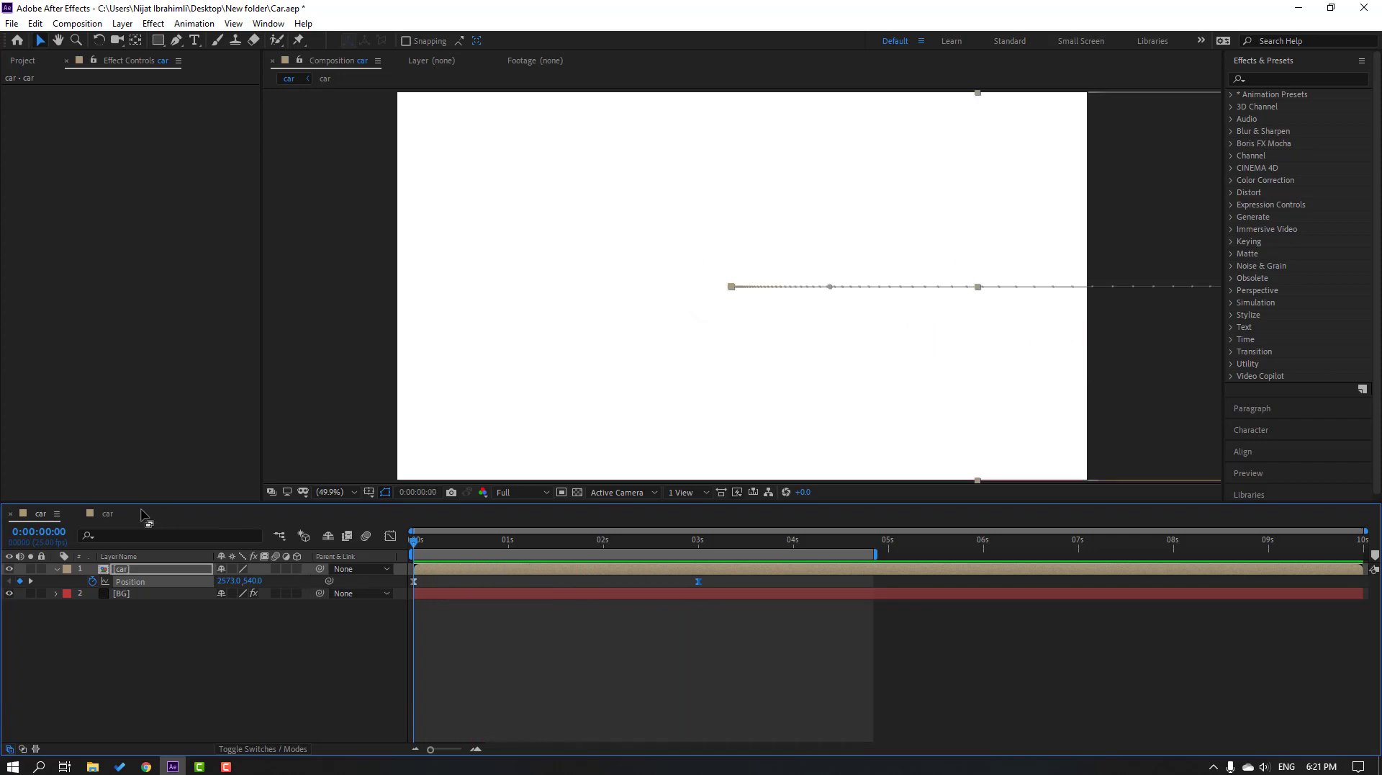
left_click(110, 513)
left_click_drag(683, 724, 660, 723)
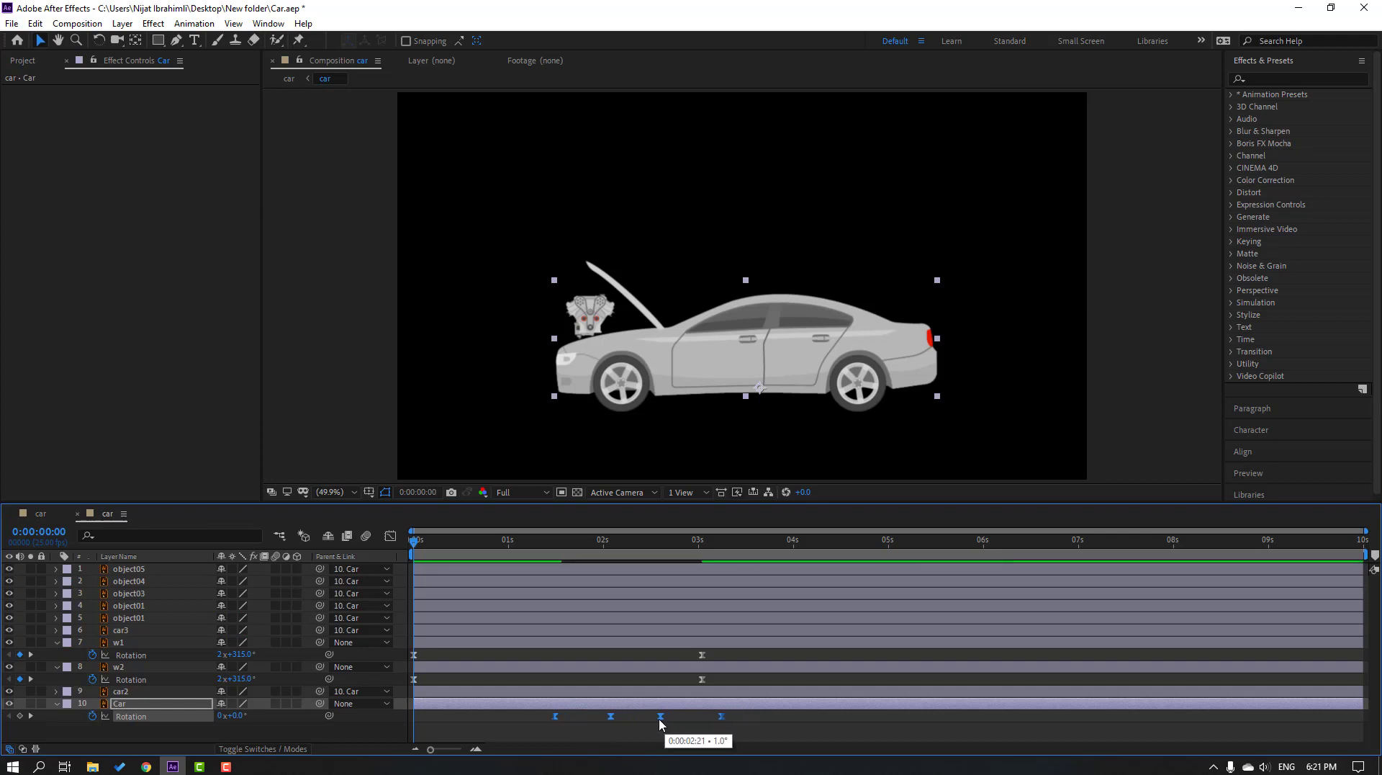
left_click(32, 516)
key("space")
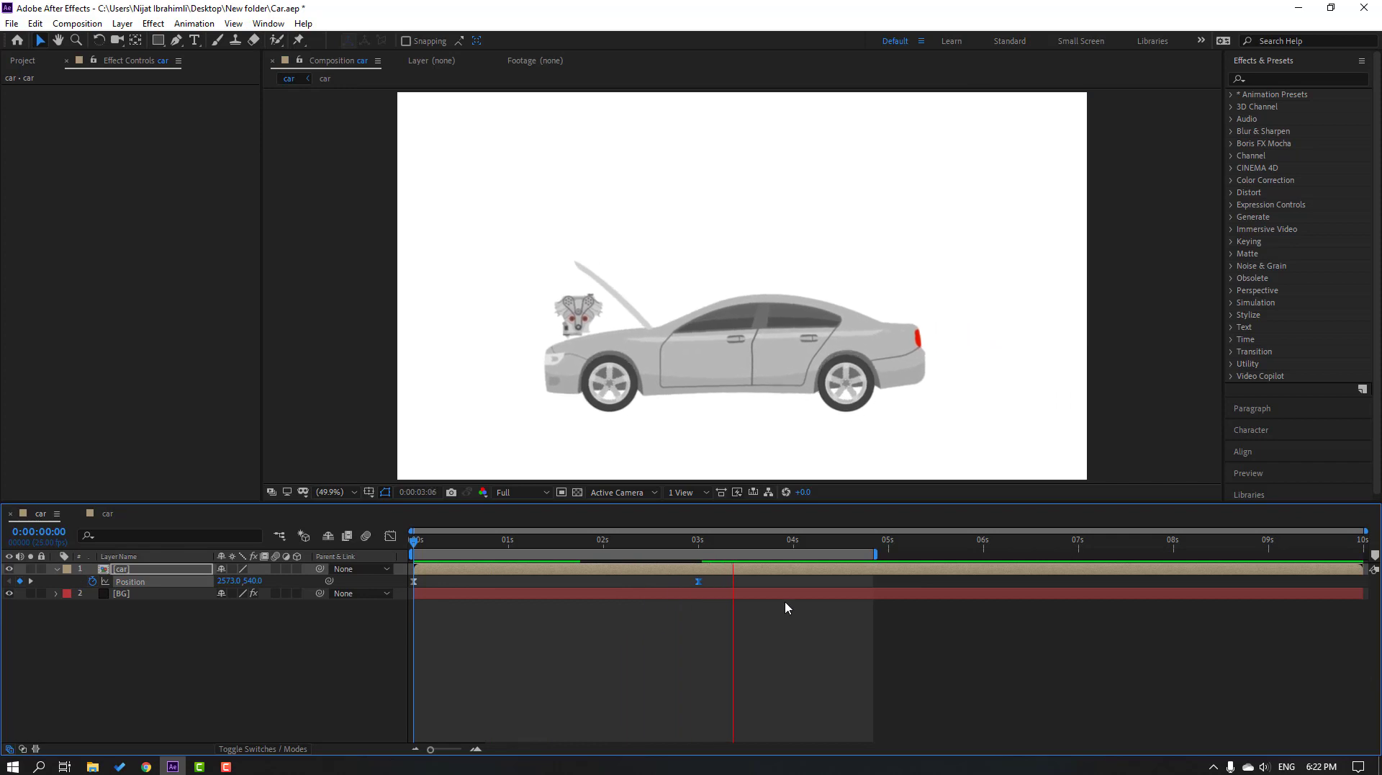
- In the car precomp, close the car3 hood at 0:00:03:09 with a rotation of -51° and start keyframing it
left_click(718, 541)
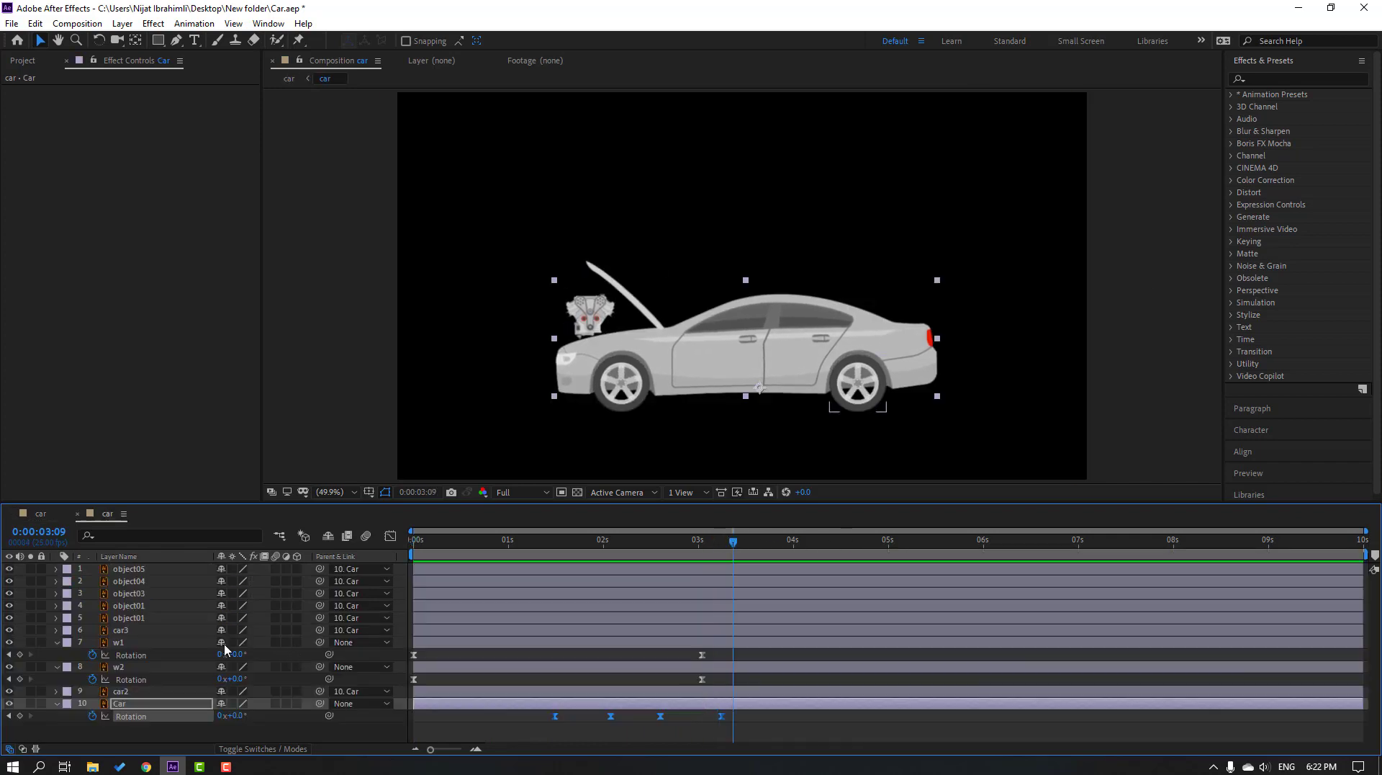
left_click(121, 635)
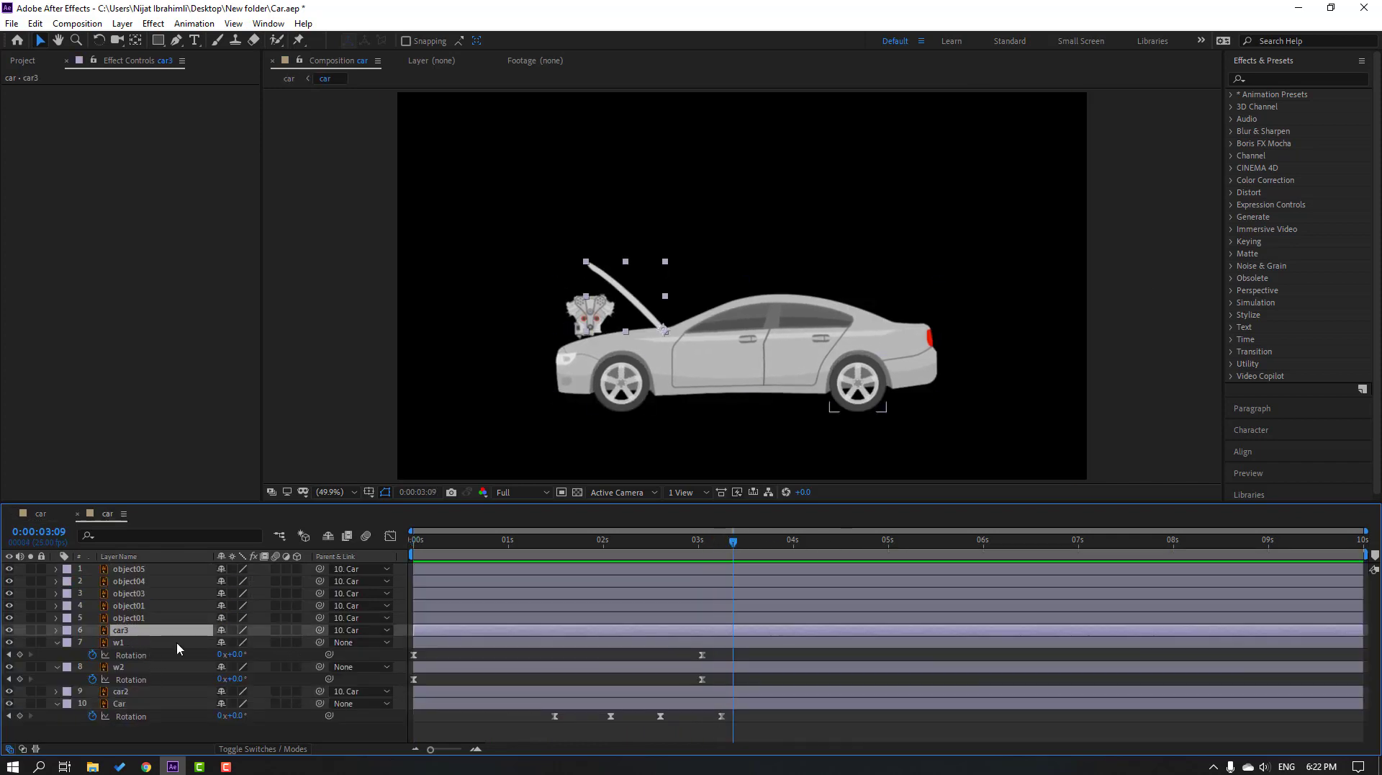
key("r")
left_click_drag(235, 641, 211, 649)
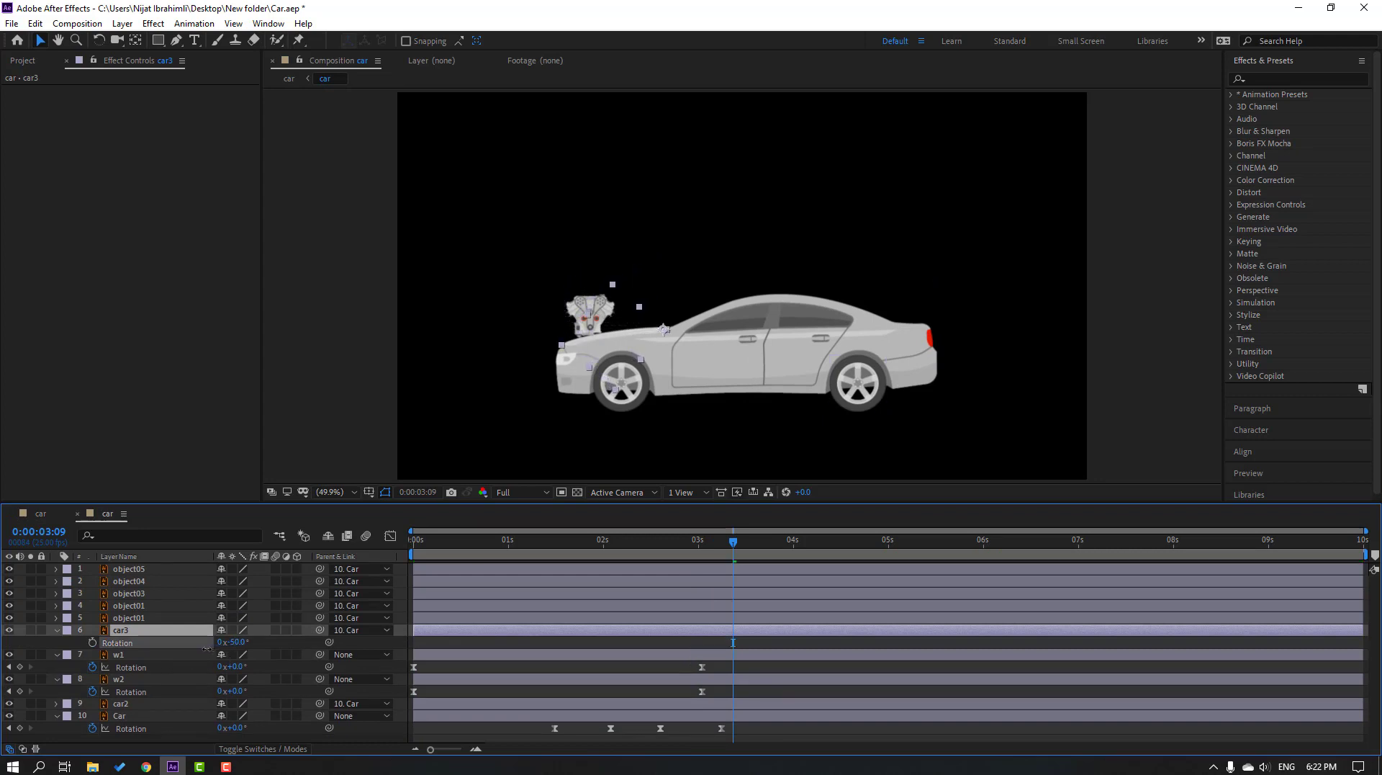
left_click(743, 648)
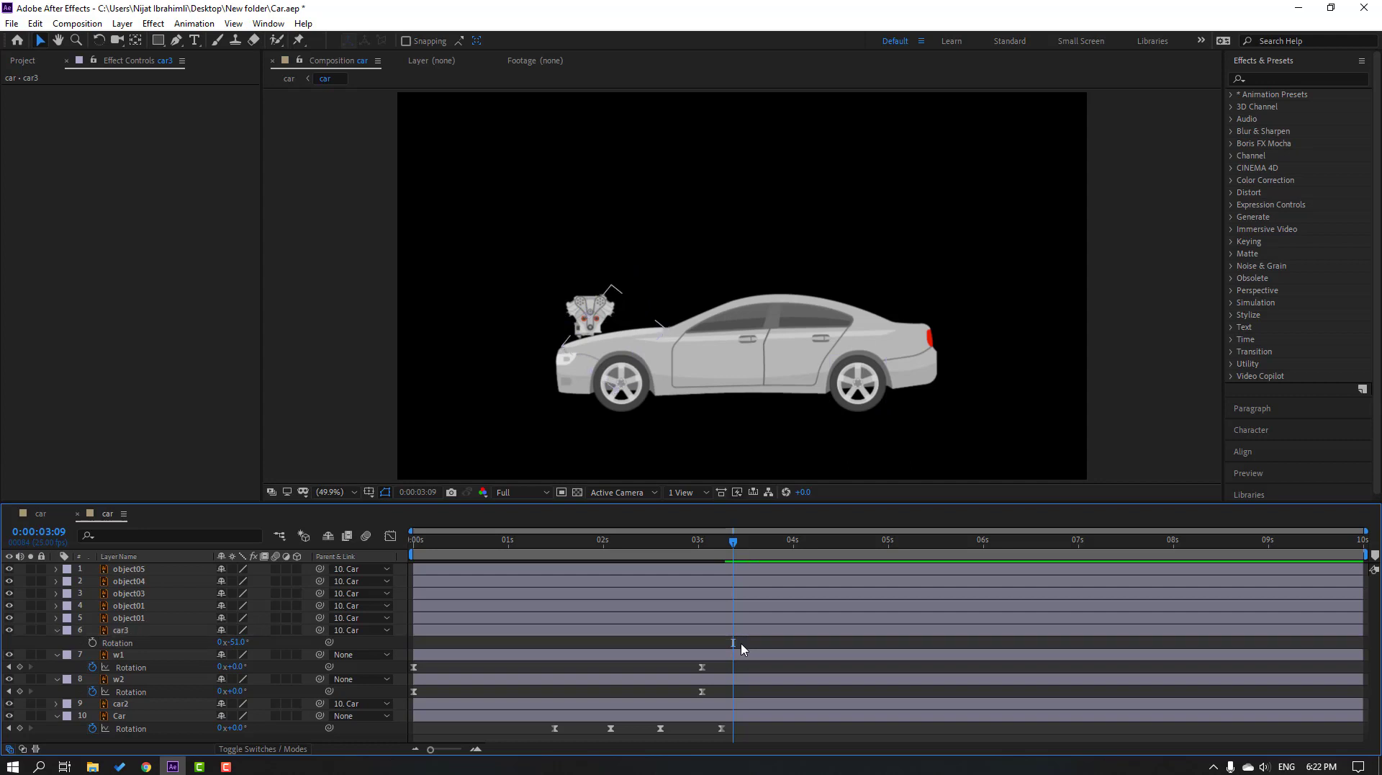
left_click(135, 631)
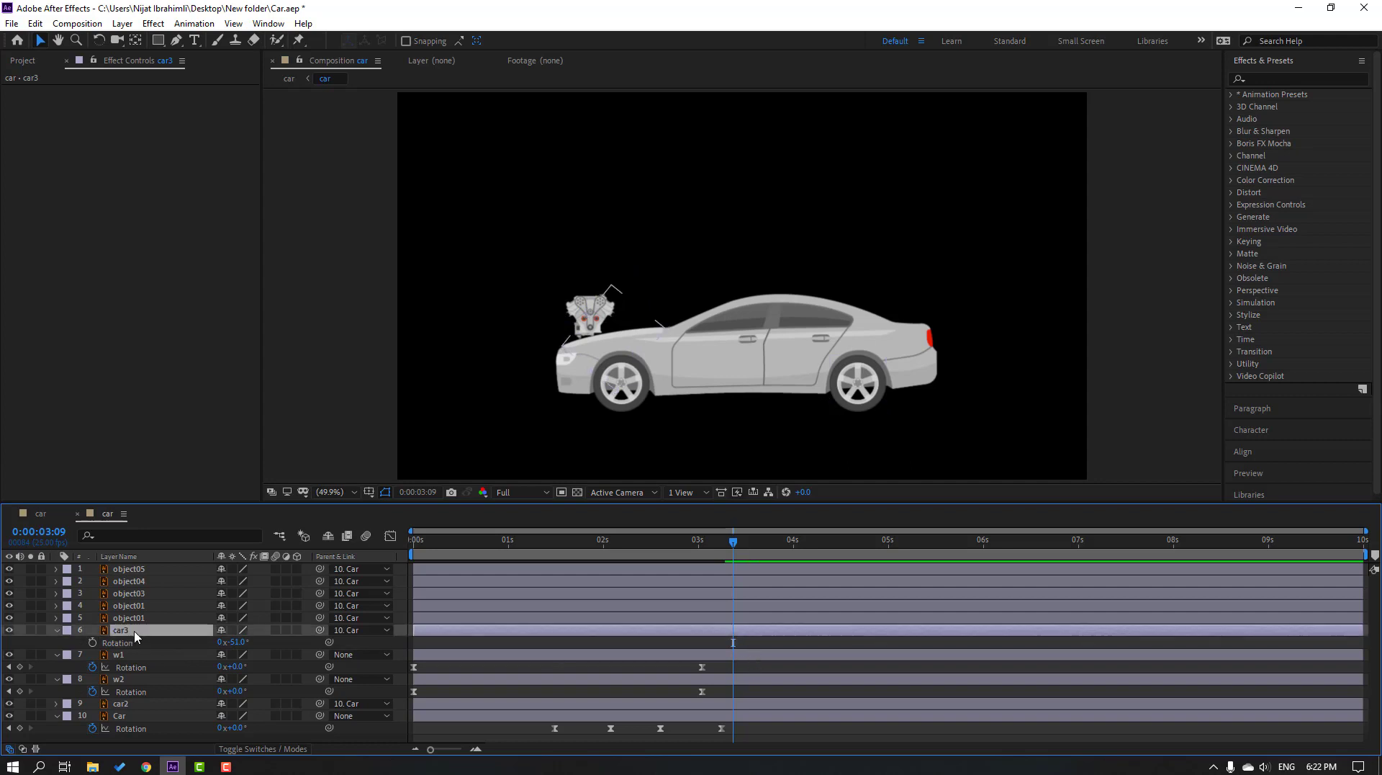
left_click(92, 642)
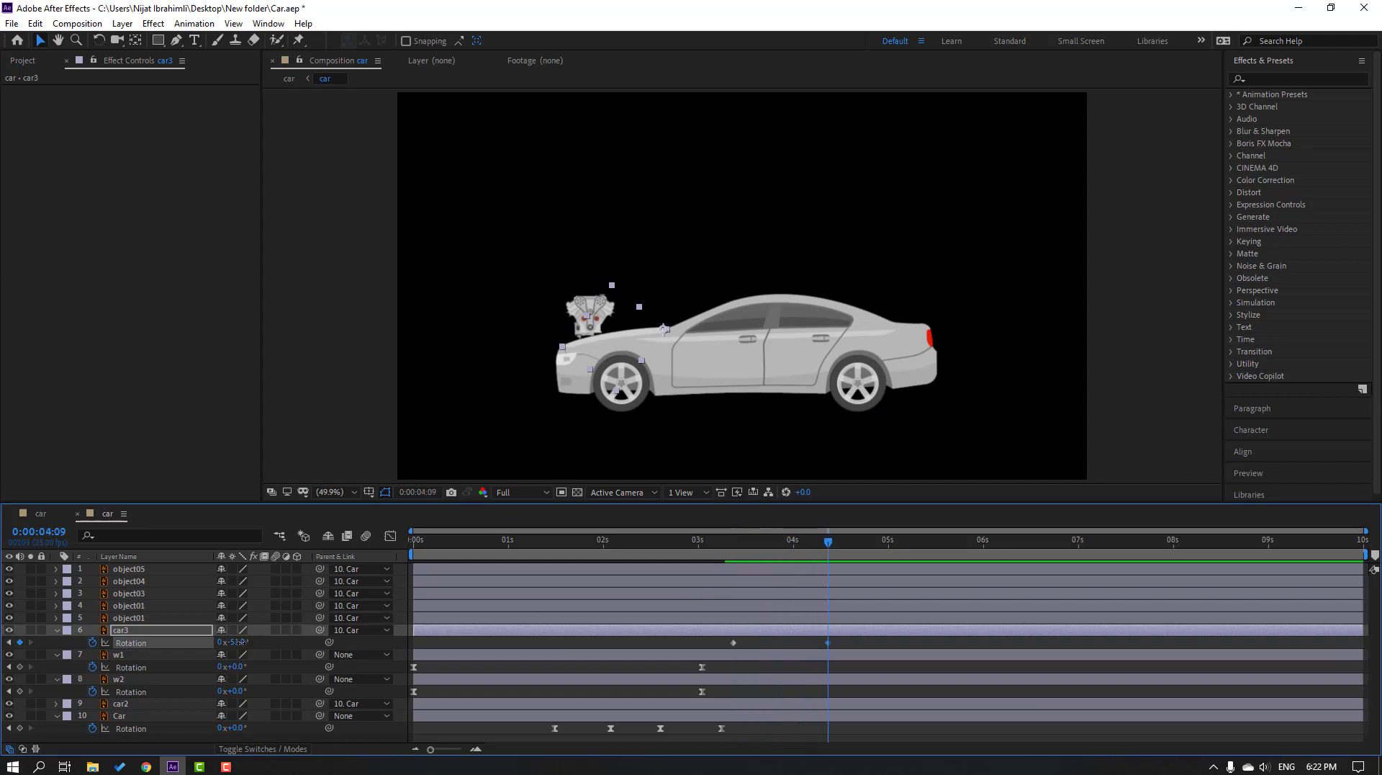
- Add car3 rotation keyframes swinging the hood open at 0:00:04:09, then -2° at 0:00:04:20, 11° at 0:00:05:06 and 0° at 0:00:05:15
left_click_drag(238, 642, 288, 639)
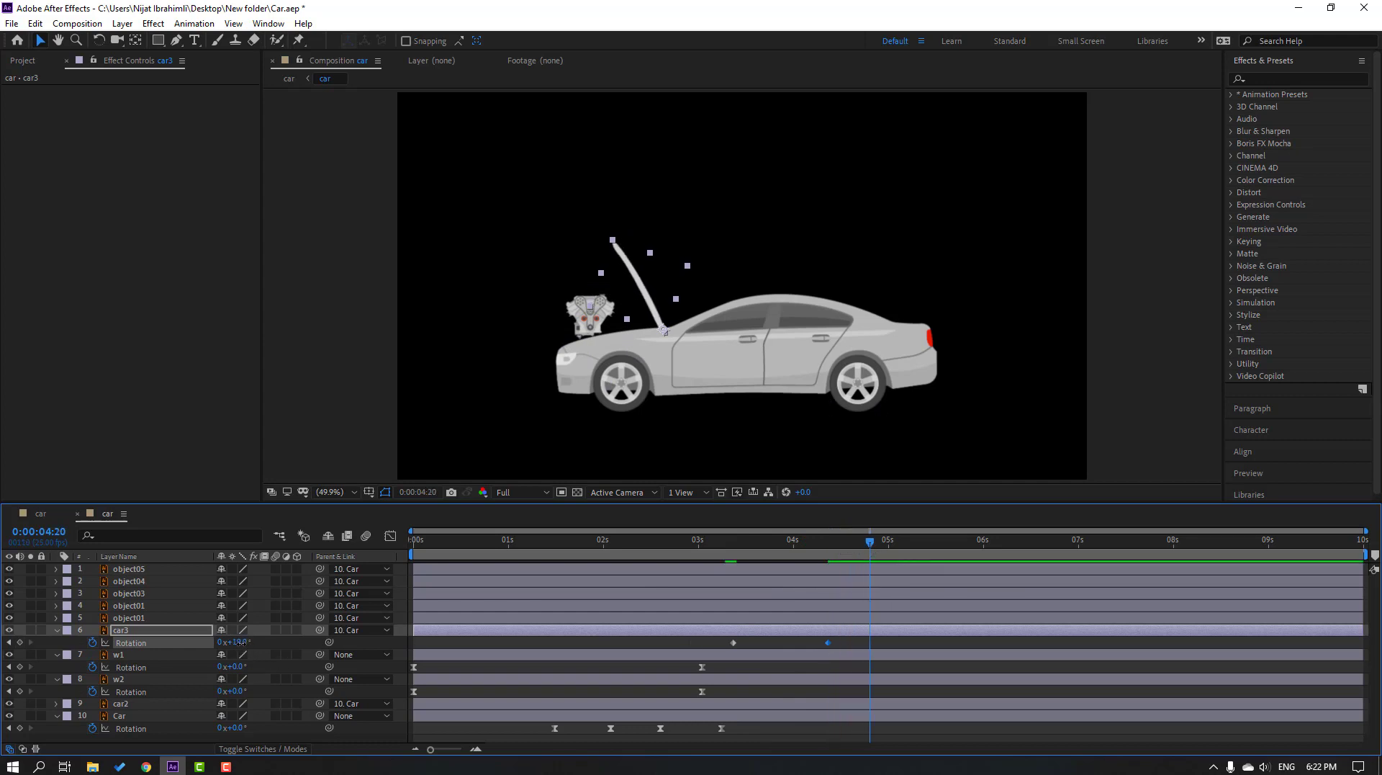
left_click_drag(240, 642, 224, 642)
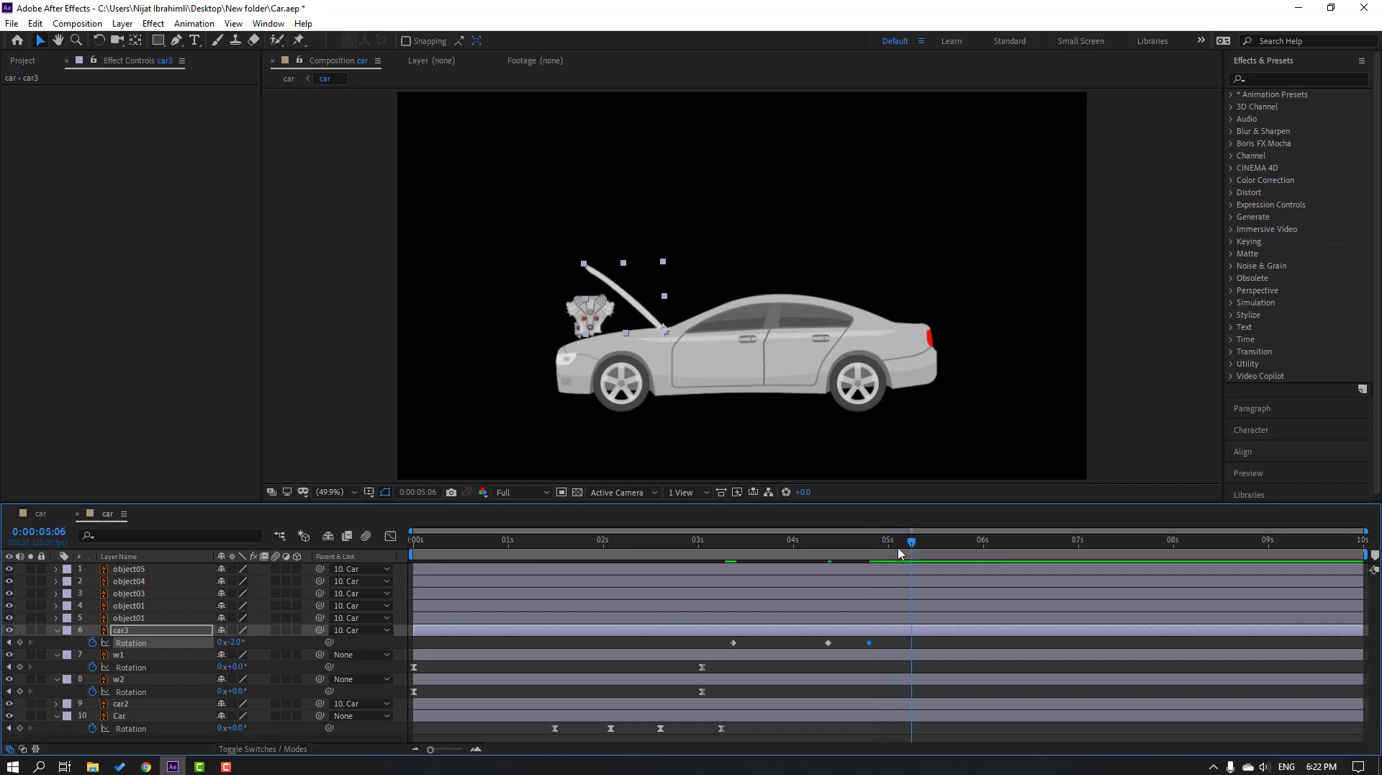
left_click_drag(234, 641, 243, 641)
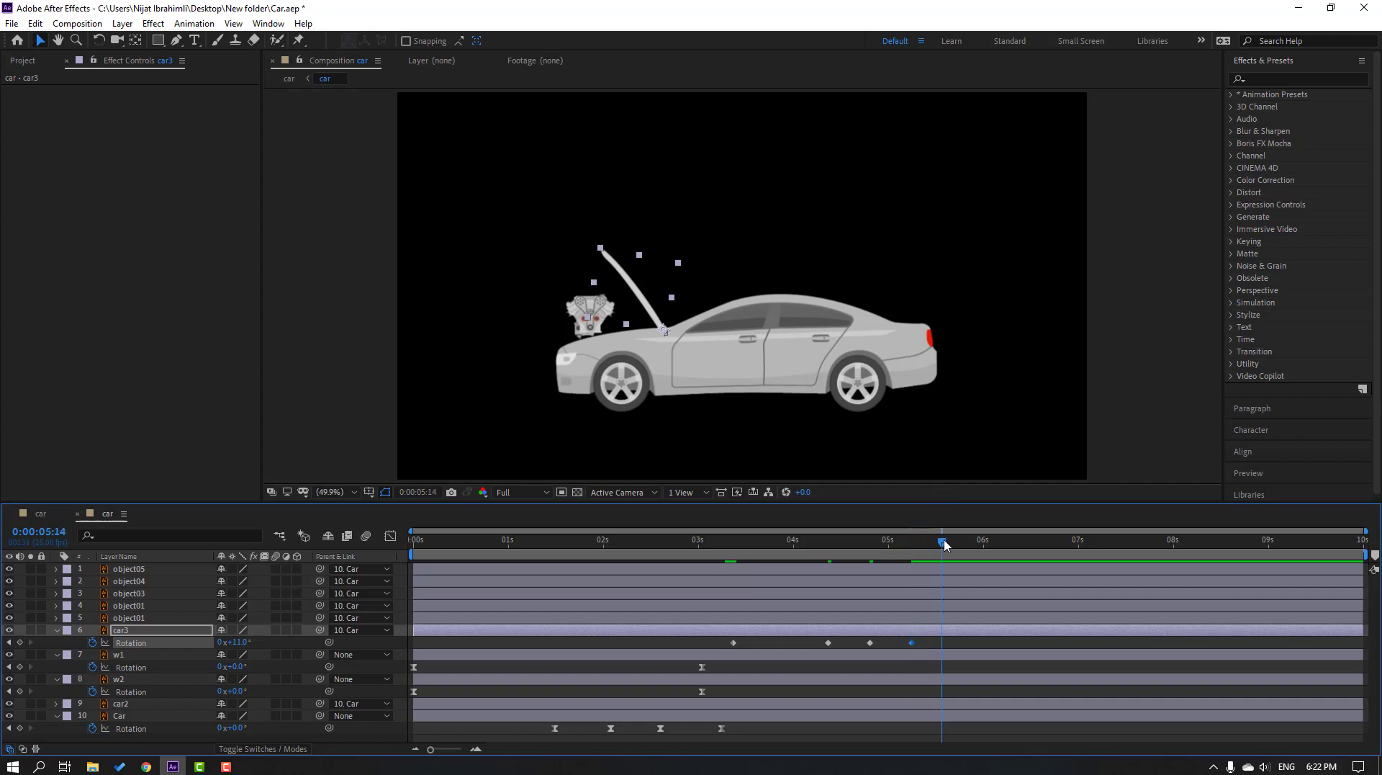
left_click_drag(238, 641, 235, 641)
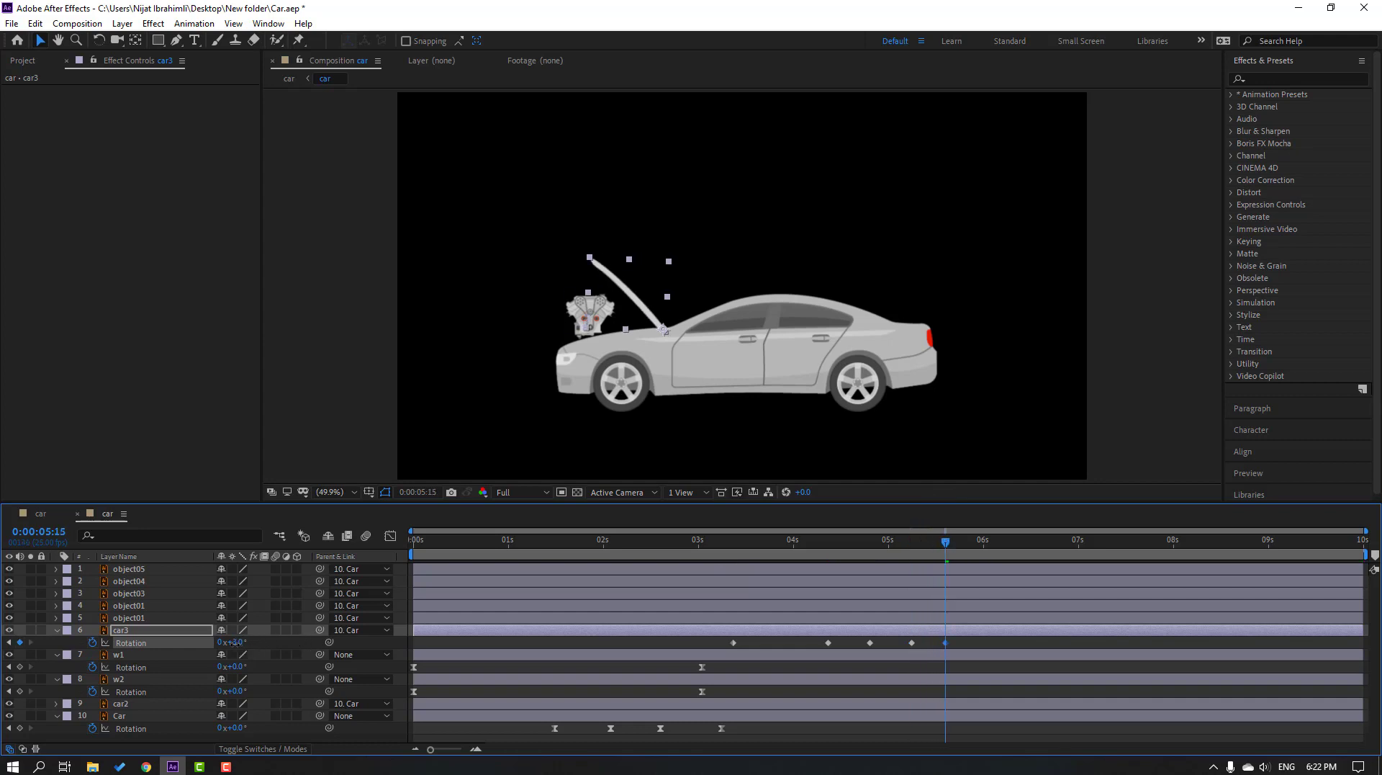
- Apply Easy Ease to all car3 rotation keyframes and preview the hood opening
left_click_drag(980, 650, 734, 652)
right_click(734, 651)
mouse_move(827, 719)
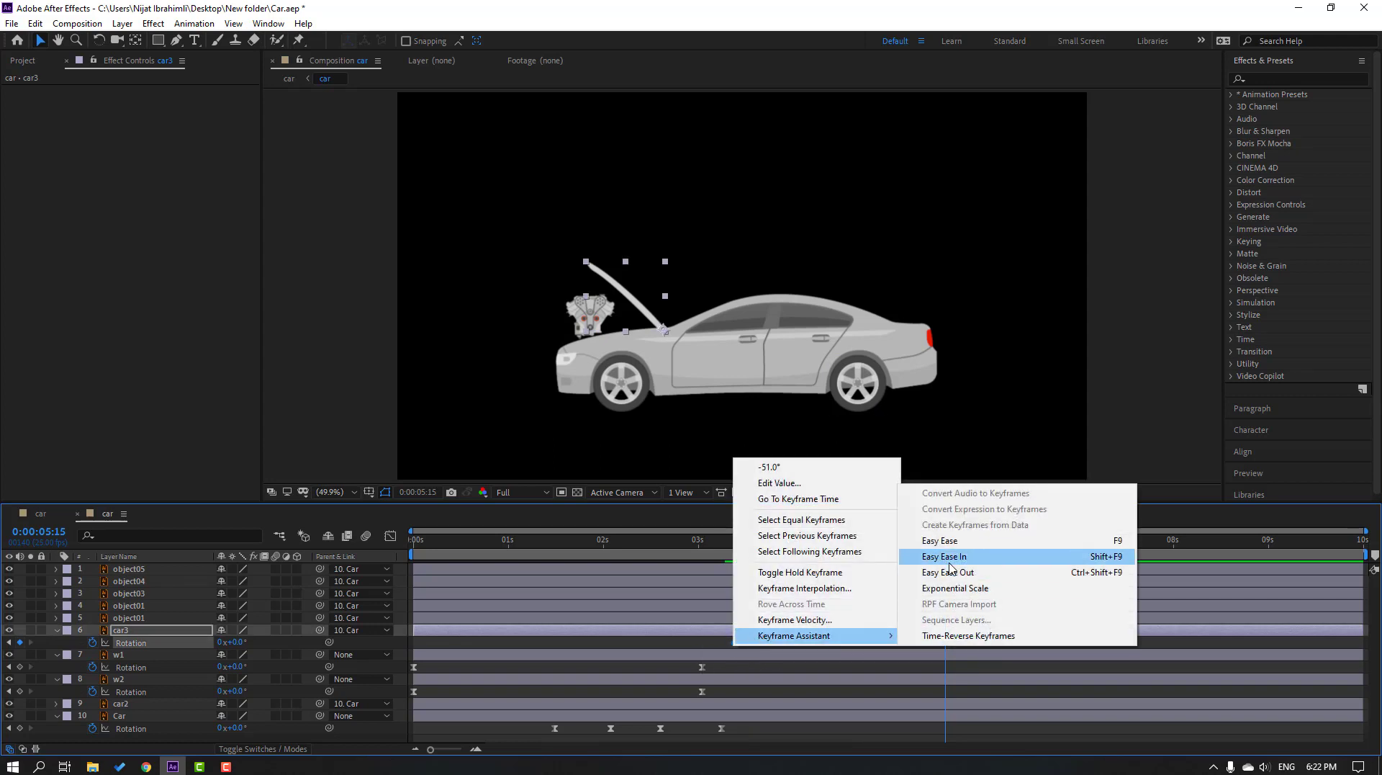
left_click(957, 541)
left_click(990, 645)
key("space")
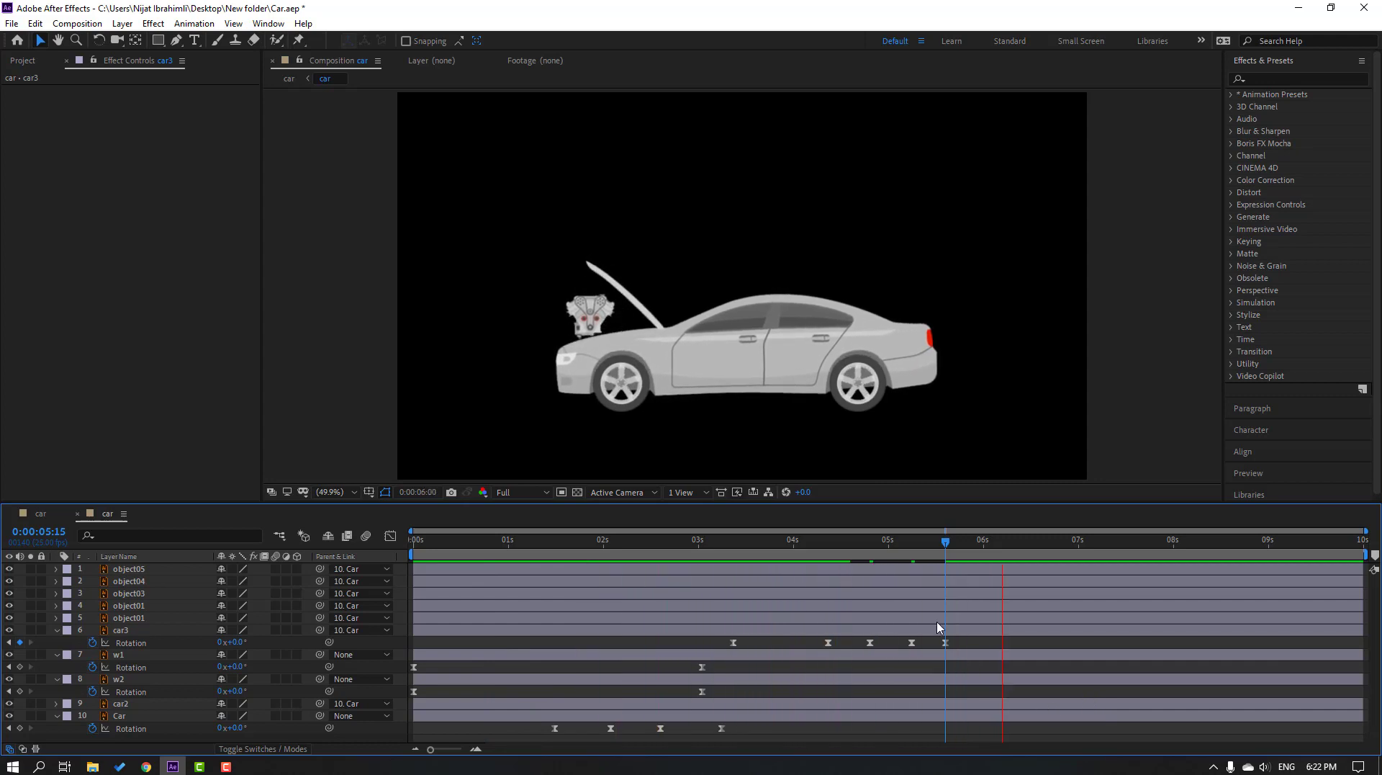
- Set car3's last rotation keyframe at 0:00:05:15 to 9° and start the work area at about 0:00:03:02
left_click_drag(827, 548, 913, 551)
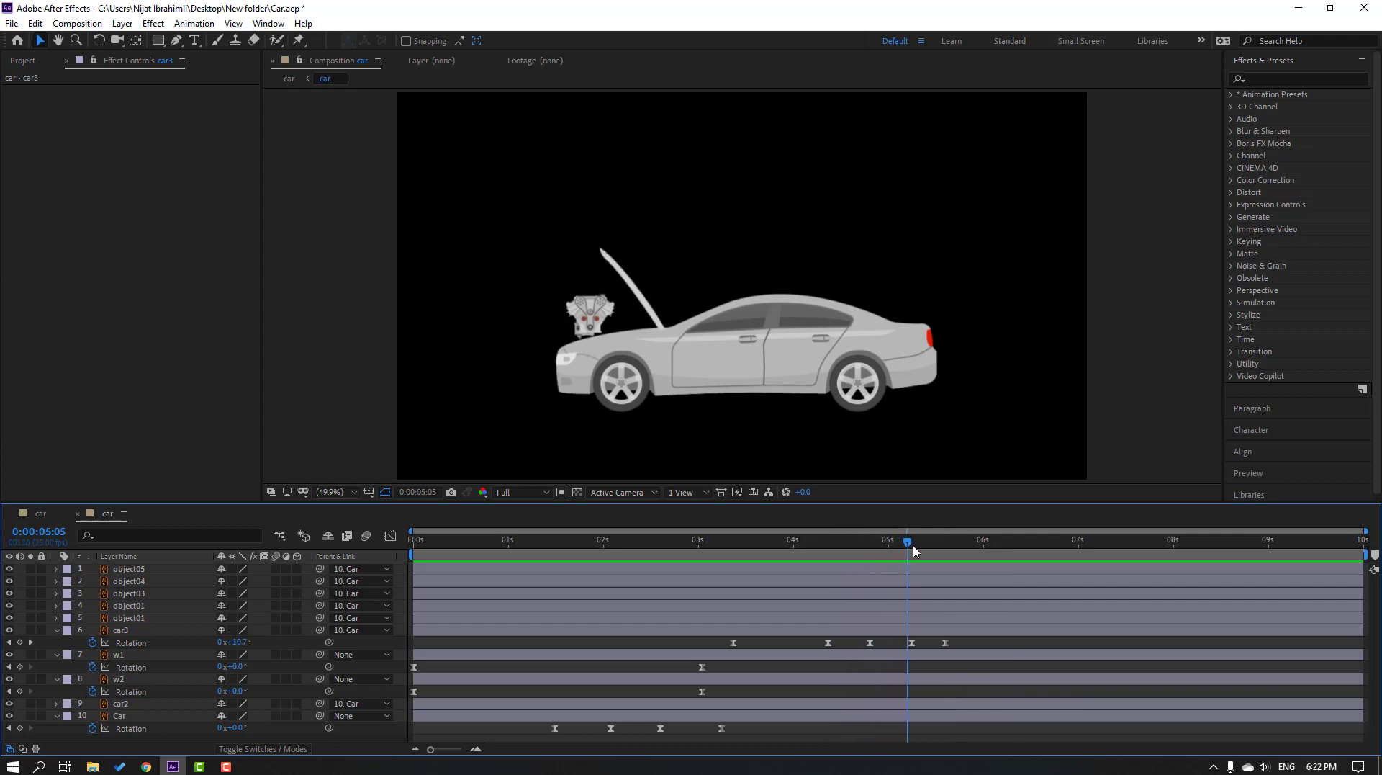
left_click(945, 643)
left_click_drag(237, 642, 241, 645)
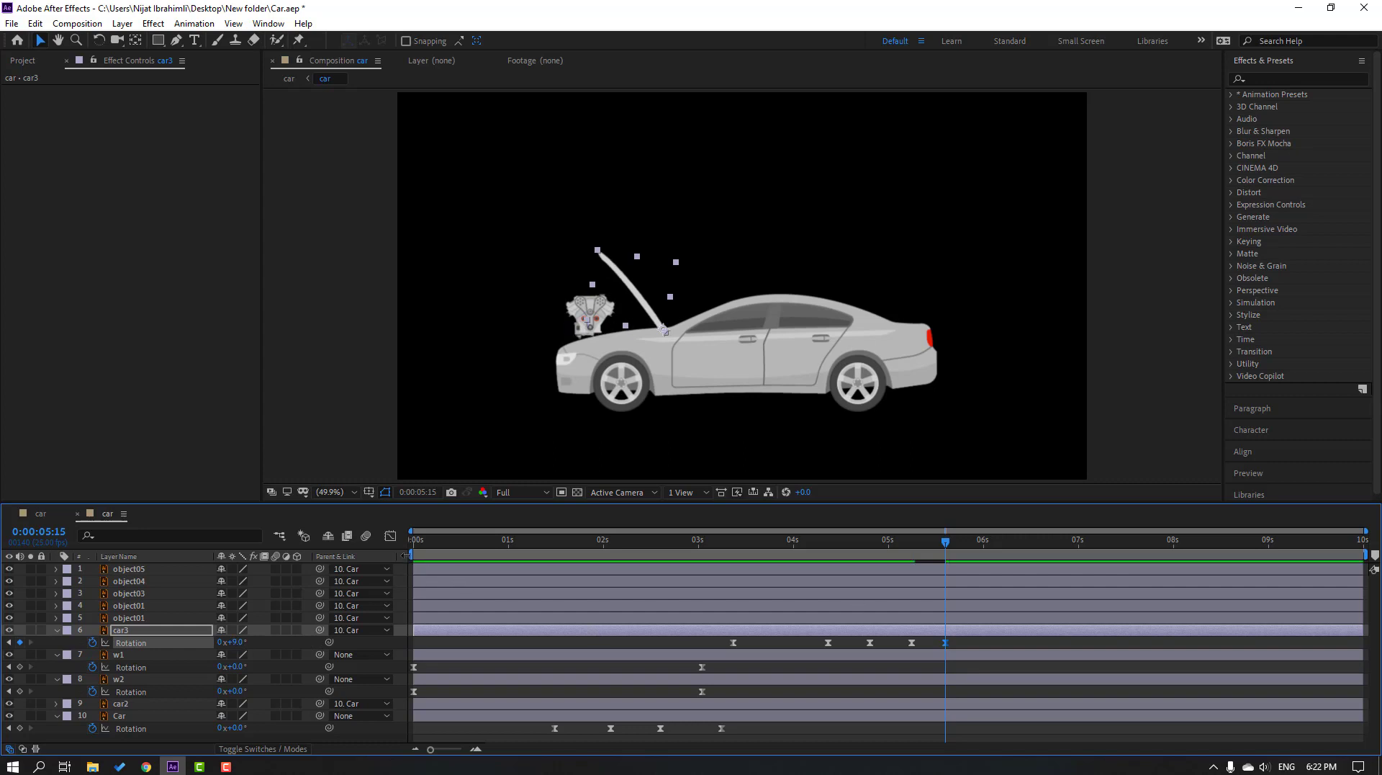
mouse_move(410, 554)
left_mouse_down()
mouse_move(793, 553)
mouse_move(704, 553)
left_mouse_up()
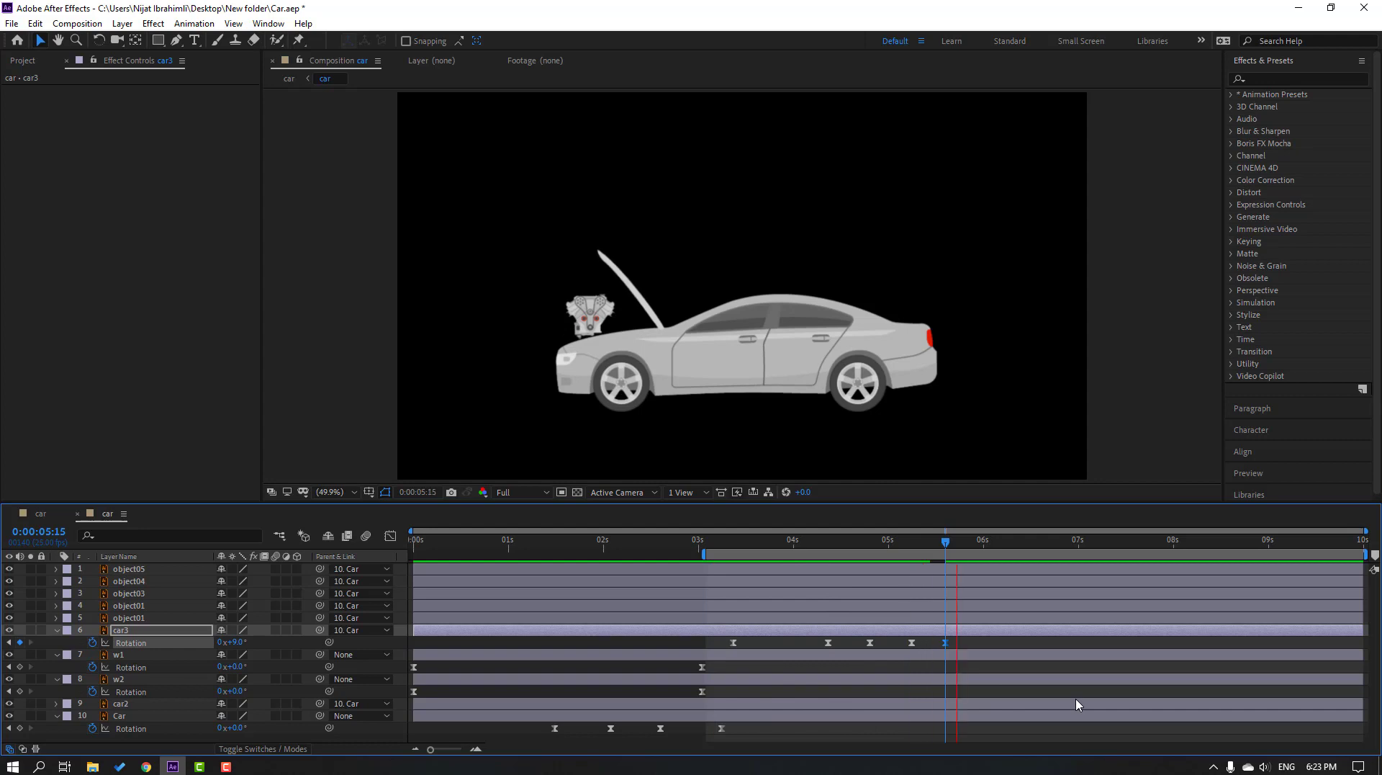
- Shift car3's last four rotation keyframes earlier to start at about 0:00:03:22, previewing the hood in both compositions
left_click_drag(980, 640, 787, 648)
key("space")
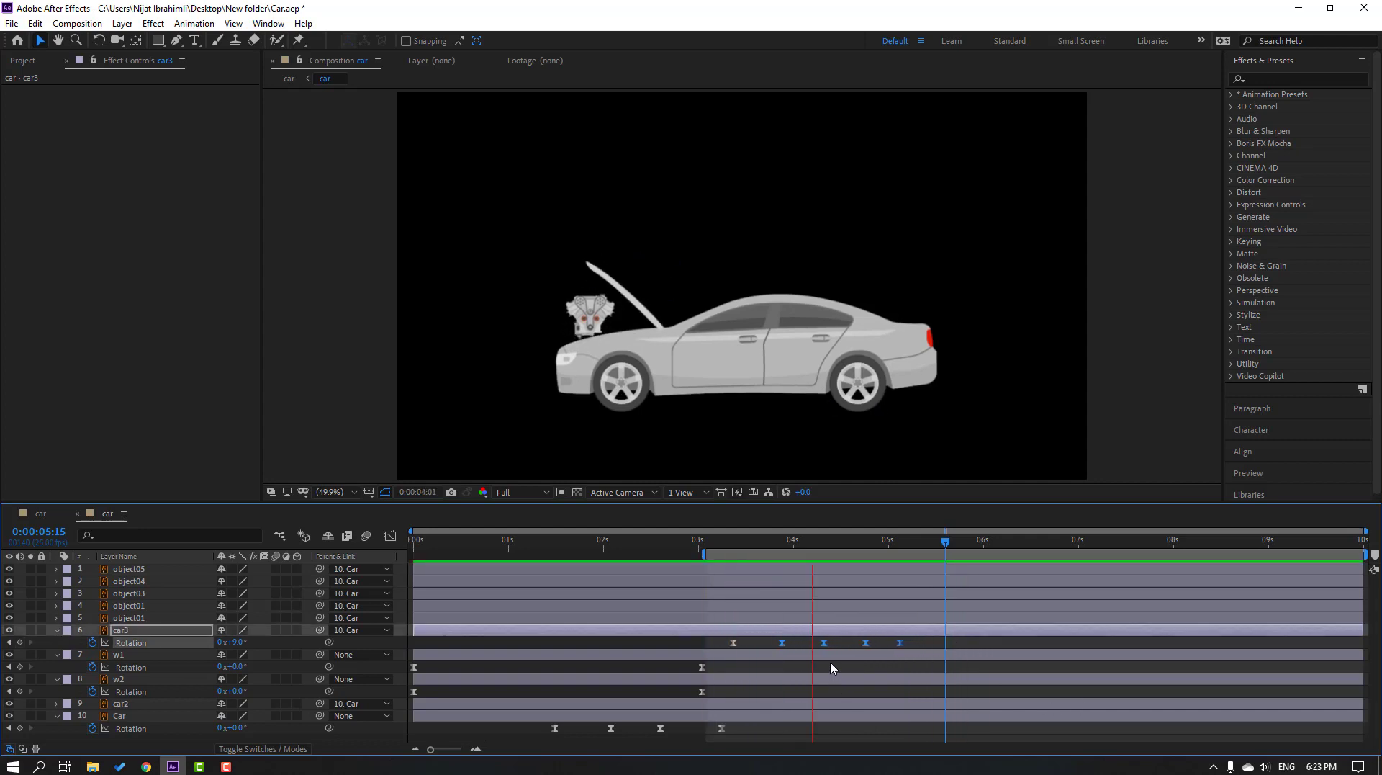
left_click(753, 541)
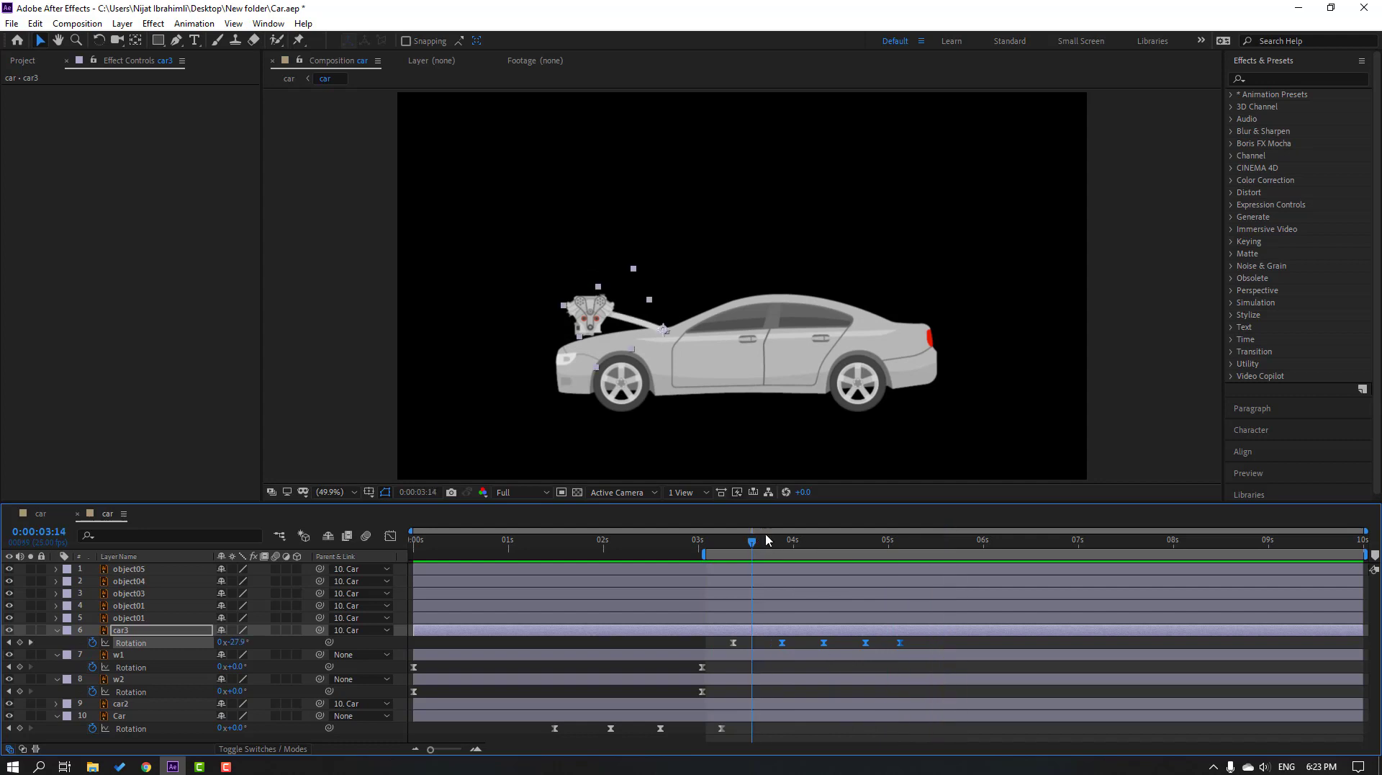
left_click(50, 517)
key("space")
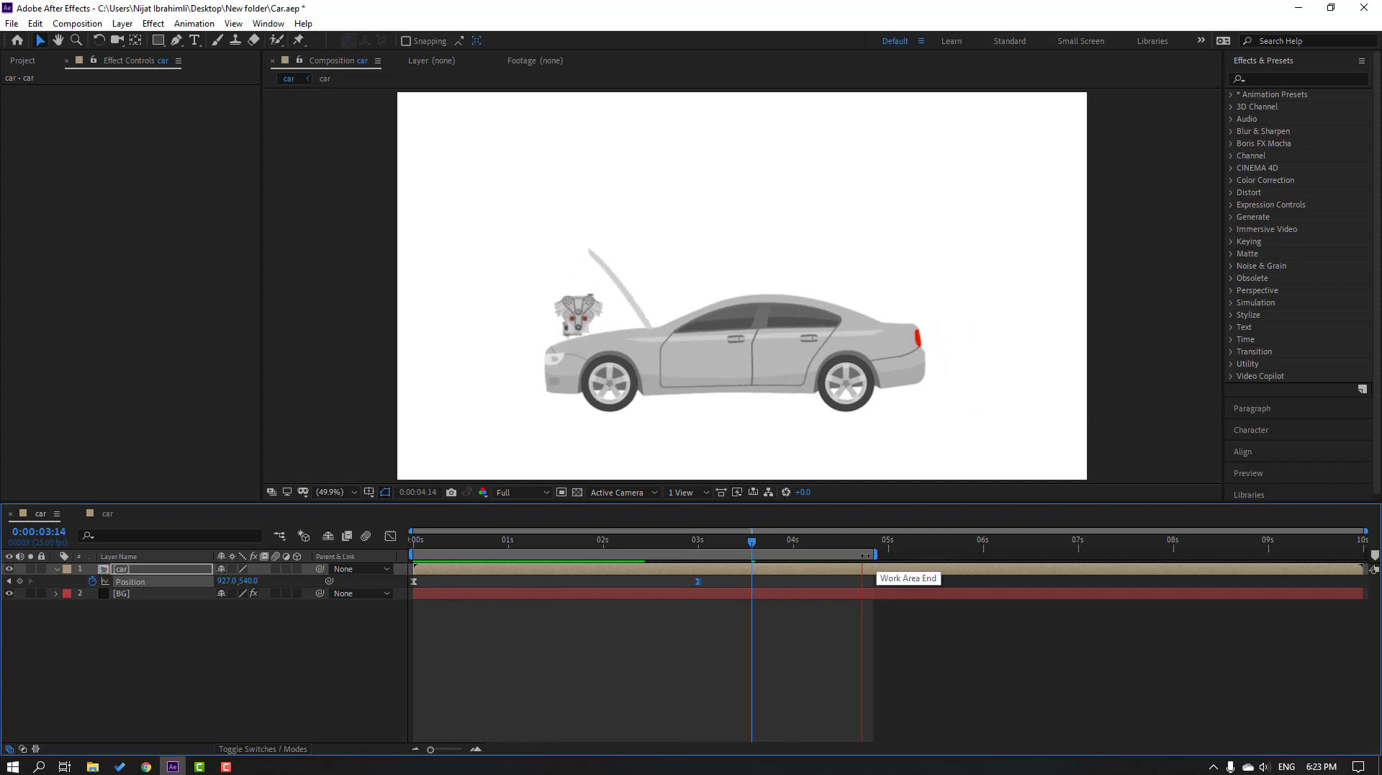
key("space")
- In the car precomp, move the five engine object layers below the Car layer in the stacking order
left_click(92, 513)
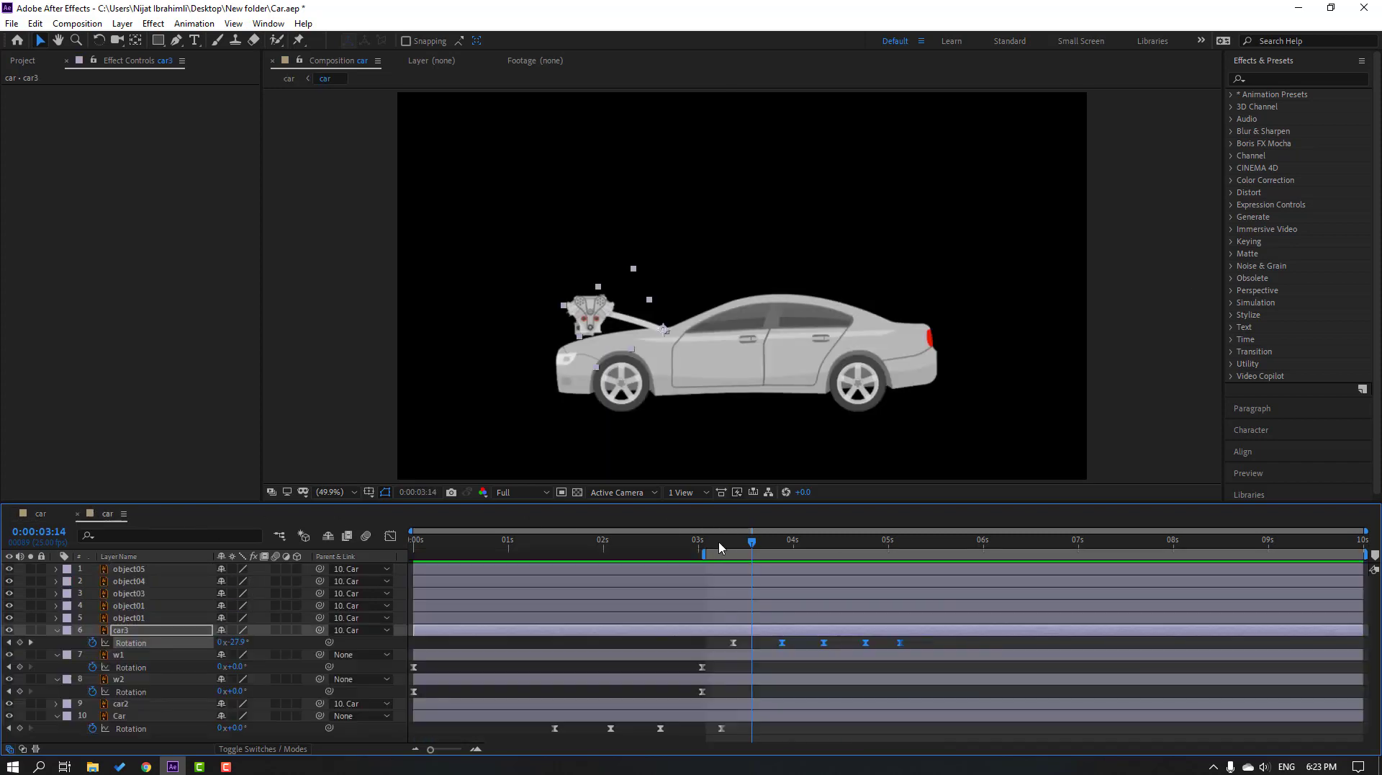
left_click_drag(749, 547, 888, 552)
left_click(159, 619)
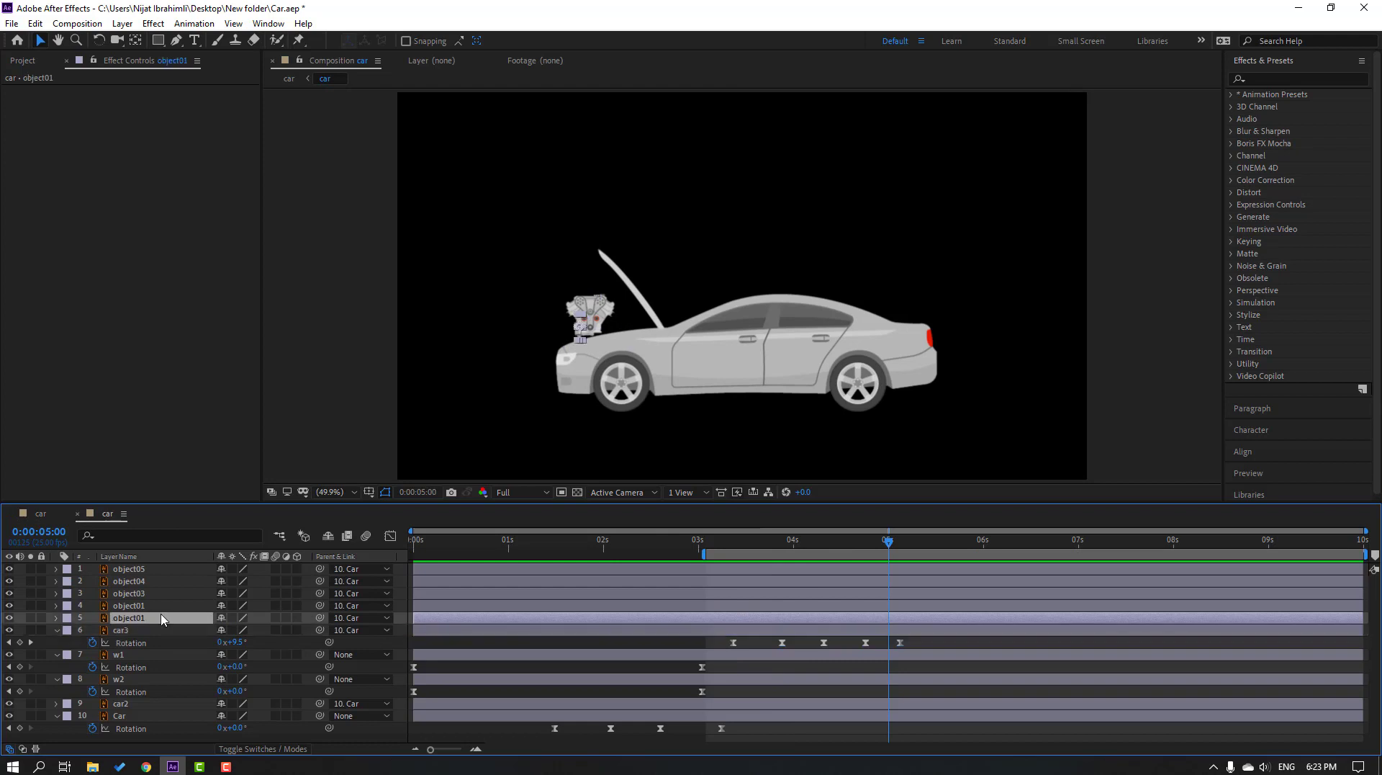
left_click(134, 569, "shift")
scroll(599, 254, "up", 2)
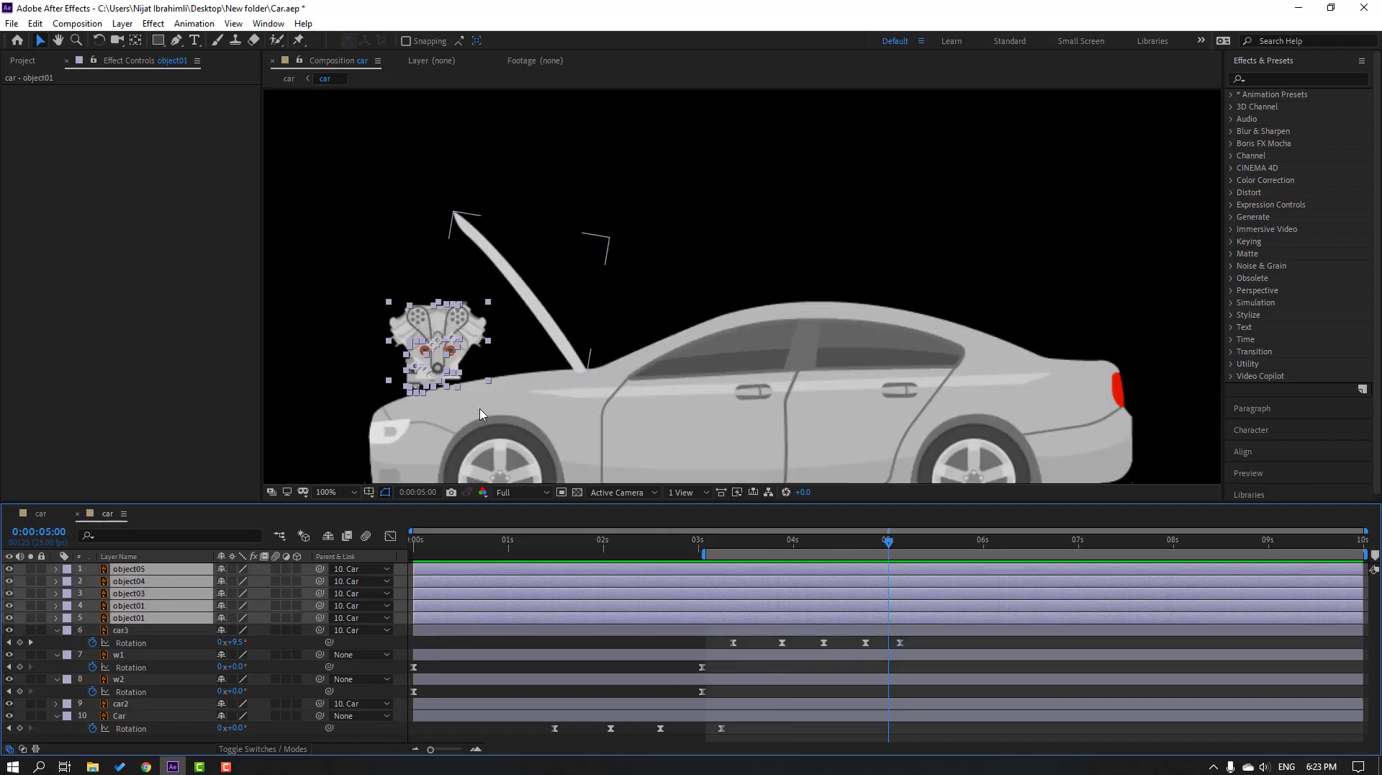
left_click_drag(488, 407, 715, 325)
scroll(691, 335, "up", 2)
left_click_drag(592, 225, 683, 316)
left_click_drag(131, 612, 151, 734)
- Lower the five engine parts behind the front wheel area until the body hides them, and keyframe their positions at 0:00:05:02
left_click_drag(740, 413, 705, 376)
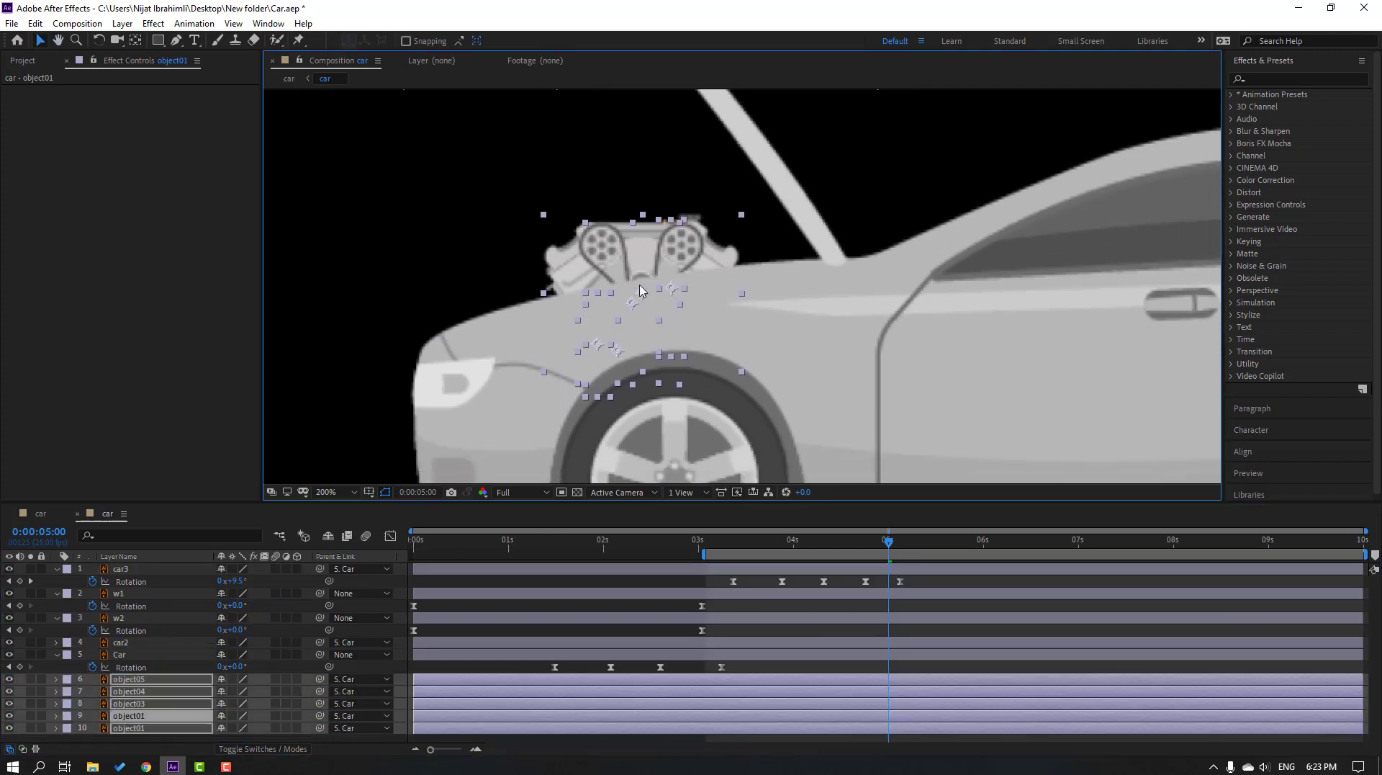
left_click_drag(639, 263, 667, 339)
scroll(724, 342, "down", 1)
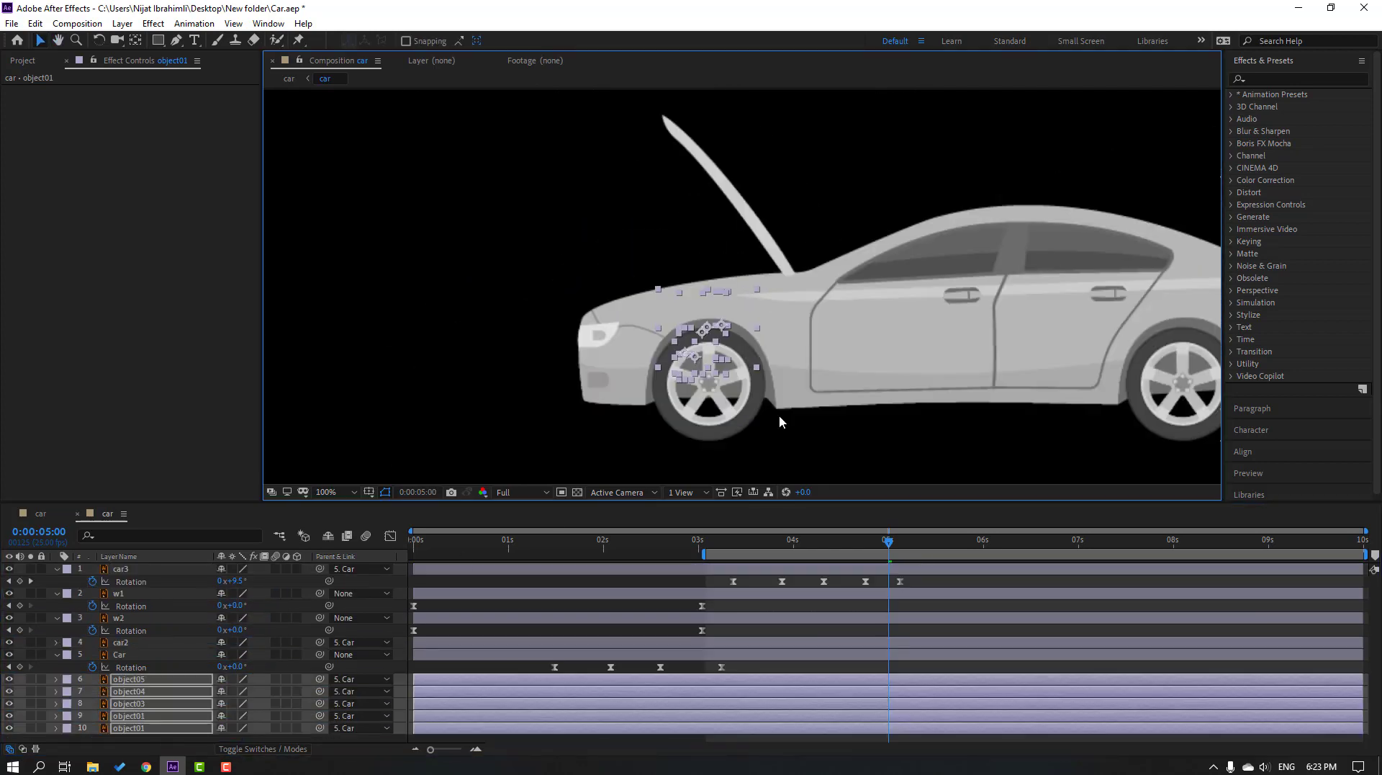
left_click_drag(745, 541, 896, 542)
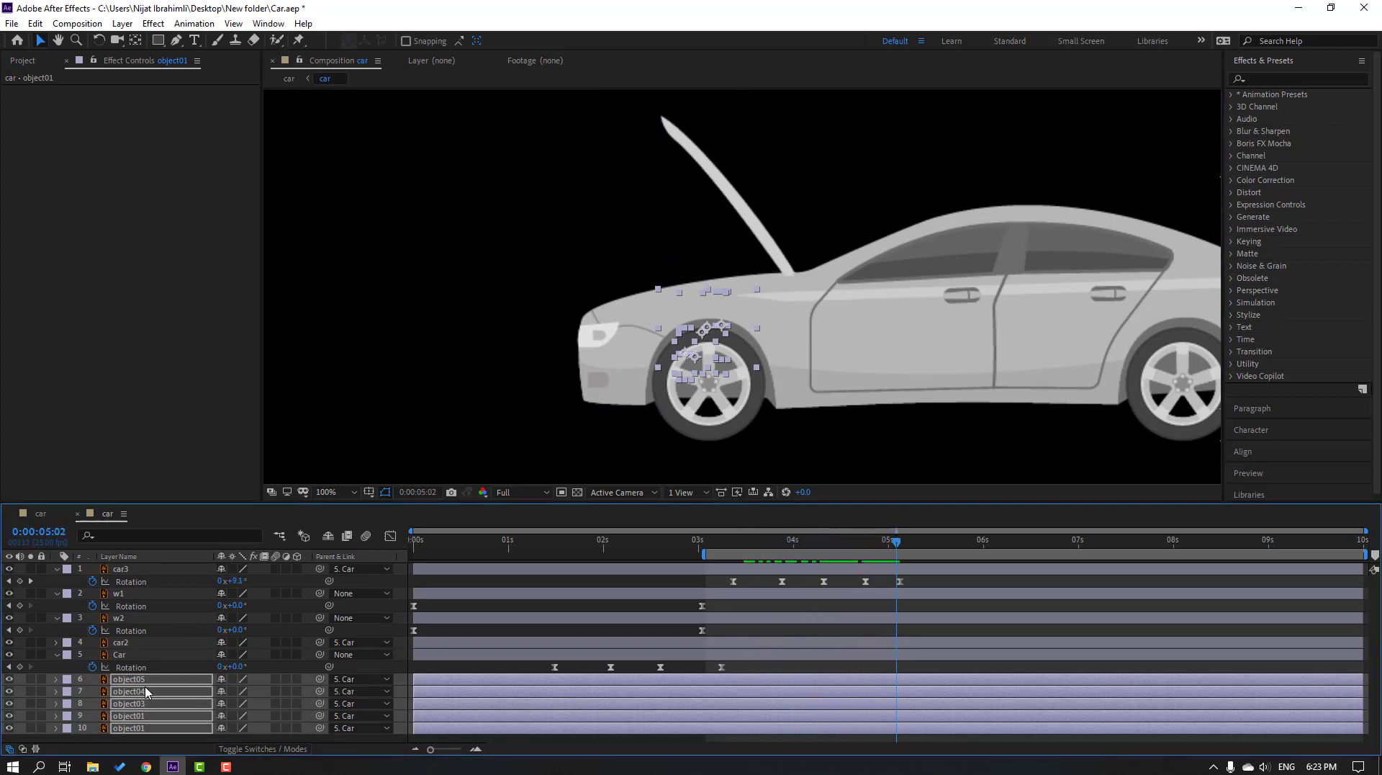
key("p")
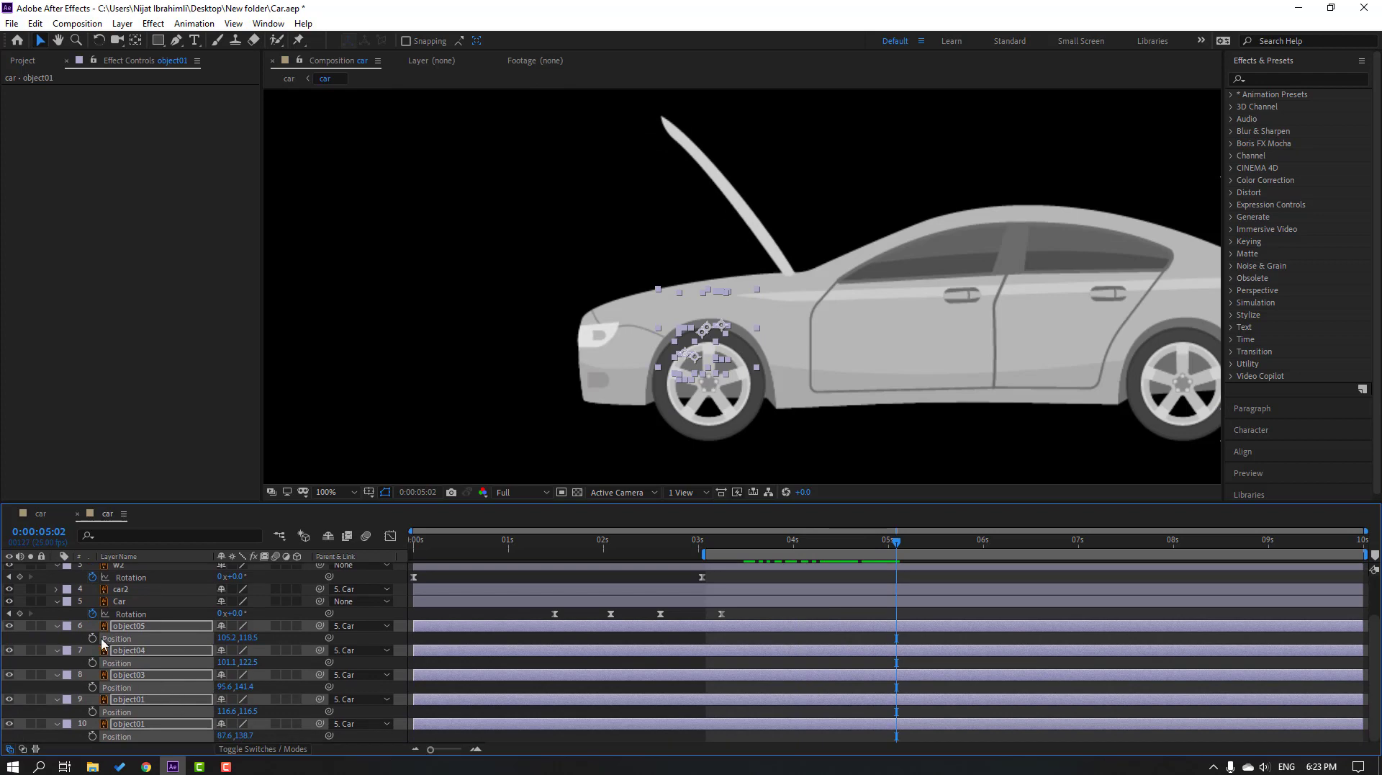
left_click(92, 639)
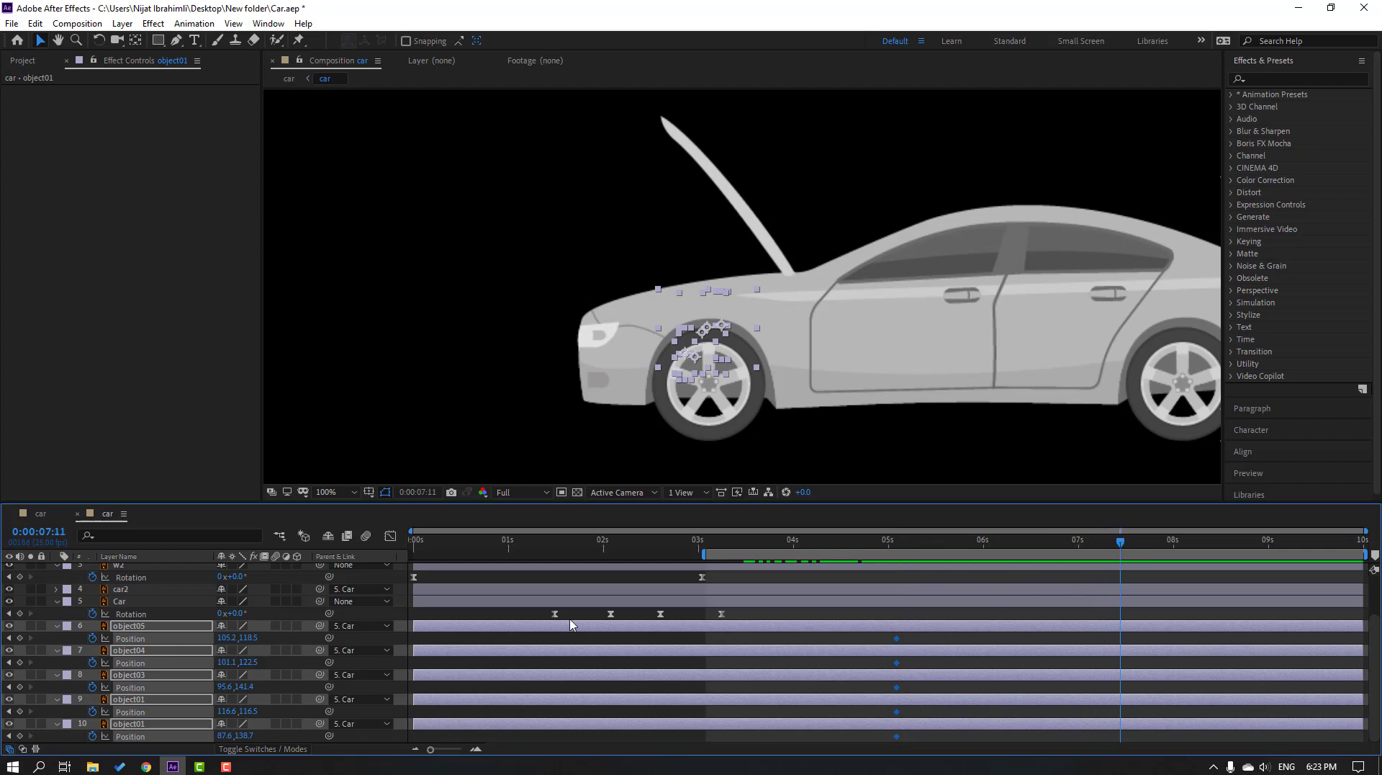
- Add an object05 position keyframe at 0:00:07:11 that lifts it above the engine bay to about 54, -2
left_click(651, 414)
left_click_drag(229, 638, 200, 635)
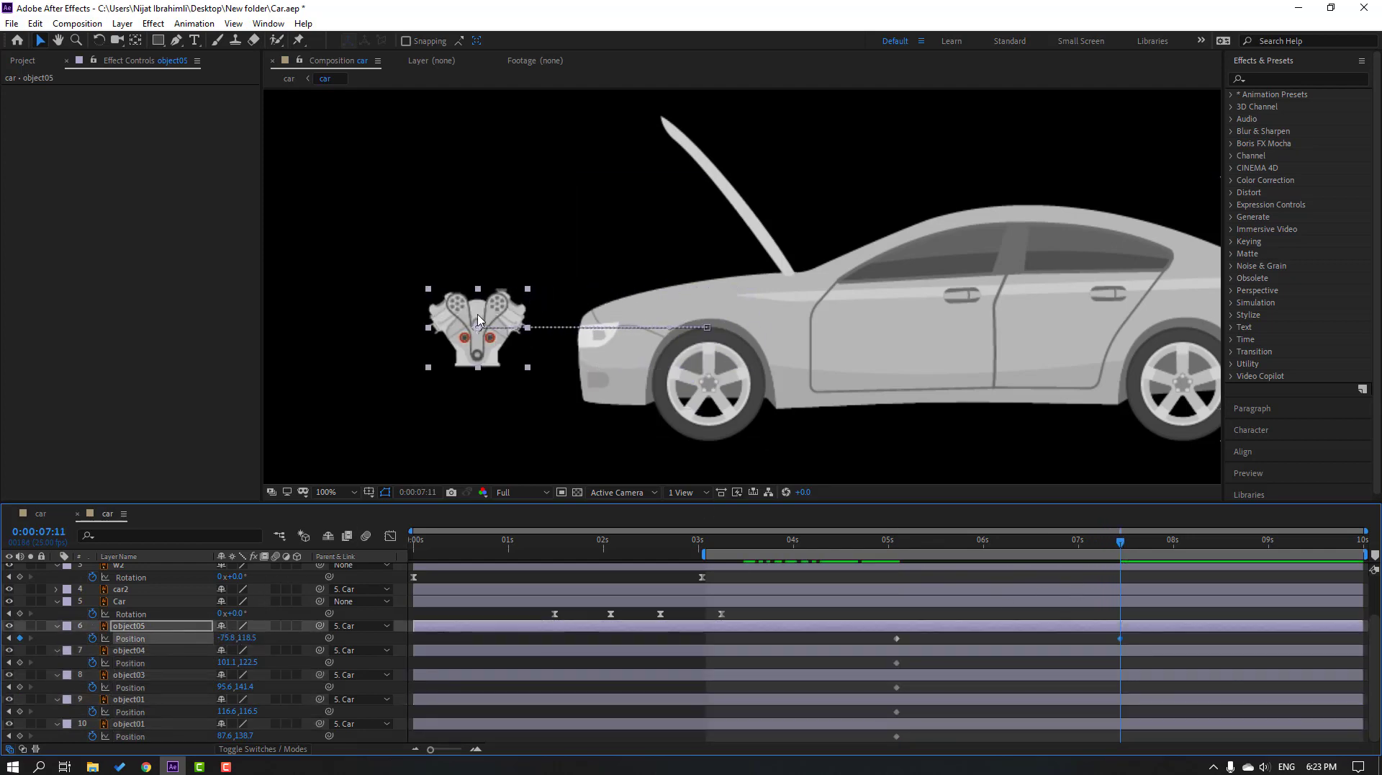
left_click_drag(478, 319, 604, 145)
left_click_drag(779, 186, 819, 259)
left_click_drag(634, 231, 577, 189)
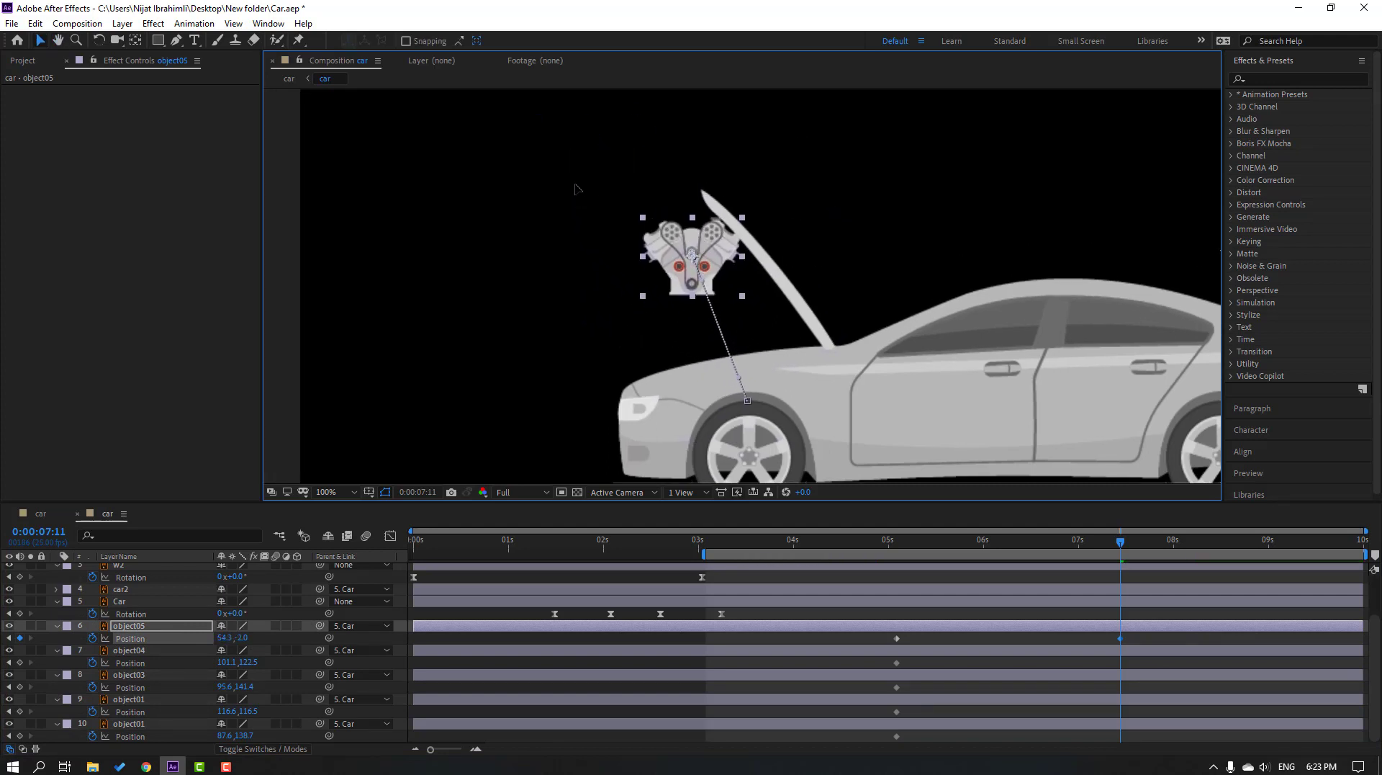
- At 0:00:07:11, place object05 at about -161, -22, object04 at about -80, -5 and object03 at about -166, 57, in front of the car
left_click_drag(690, 252, 408, 220)
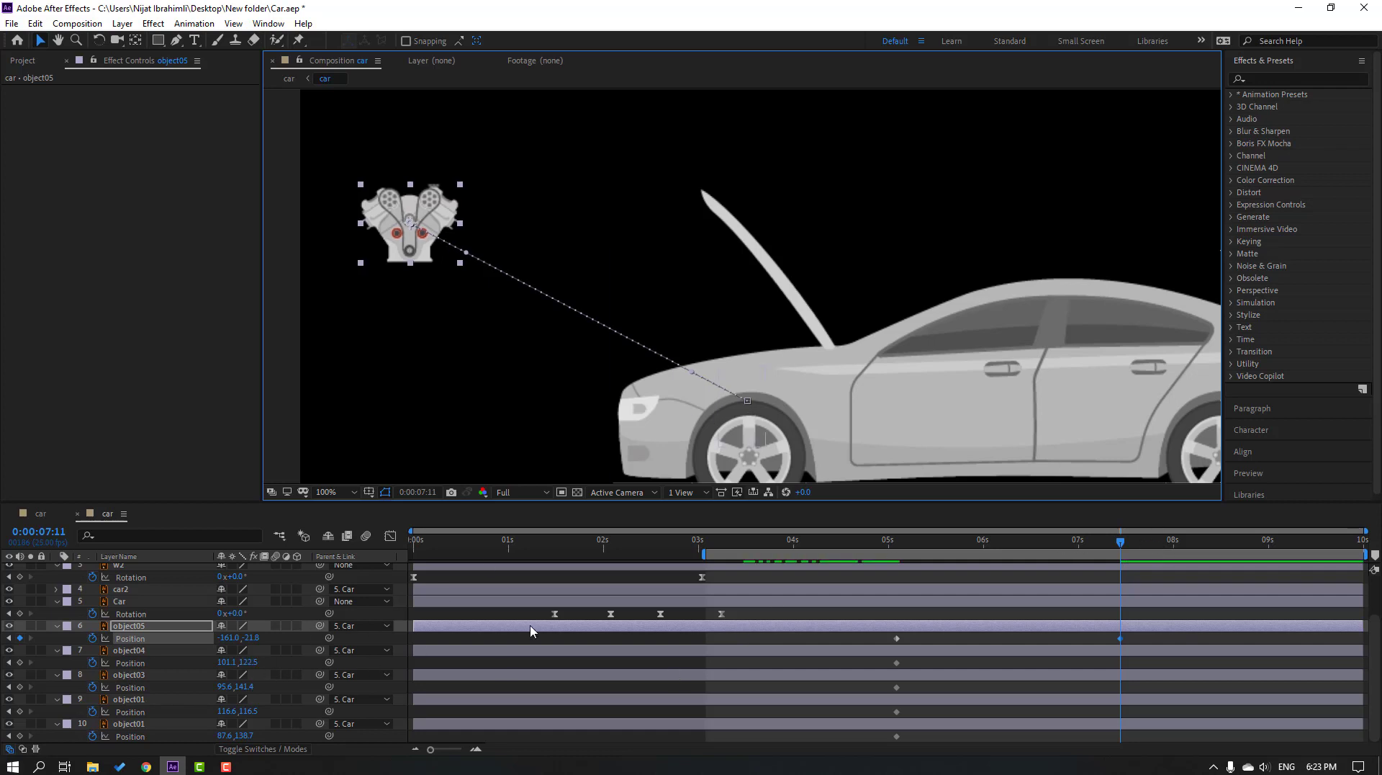
left_click(135, 651)
left_click_drag(744, 408, 517, 233)
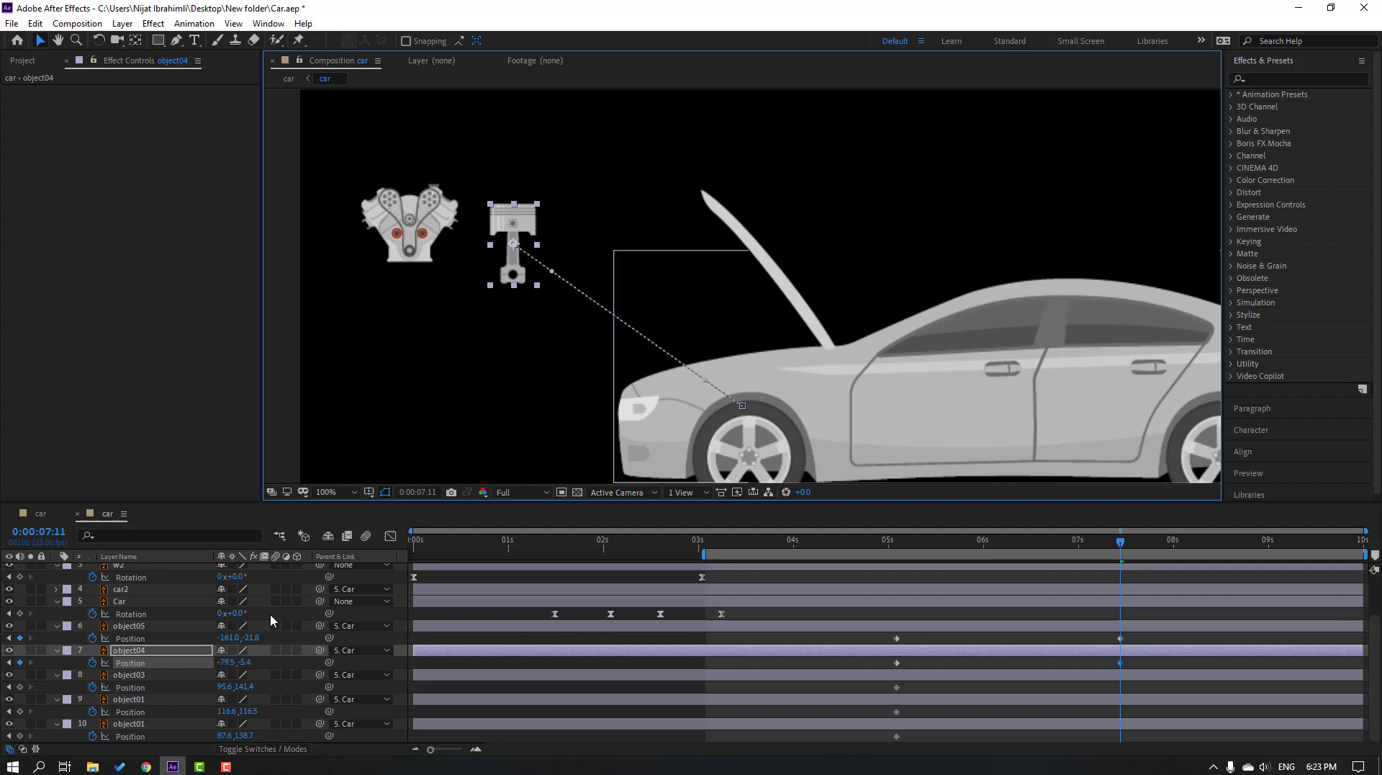
left_click(133, 676)
left_click_drag(744, 446, 412, 338)
- At the same time, place the upper object01 layer at about -72, 68 and the lower one at about -226, 59, and preview the motion
left_click(138, 699)
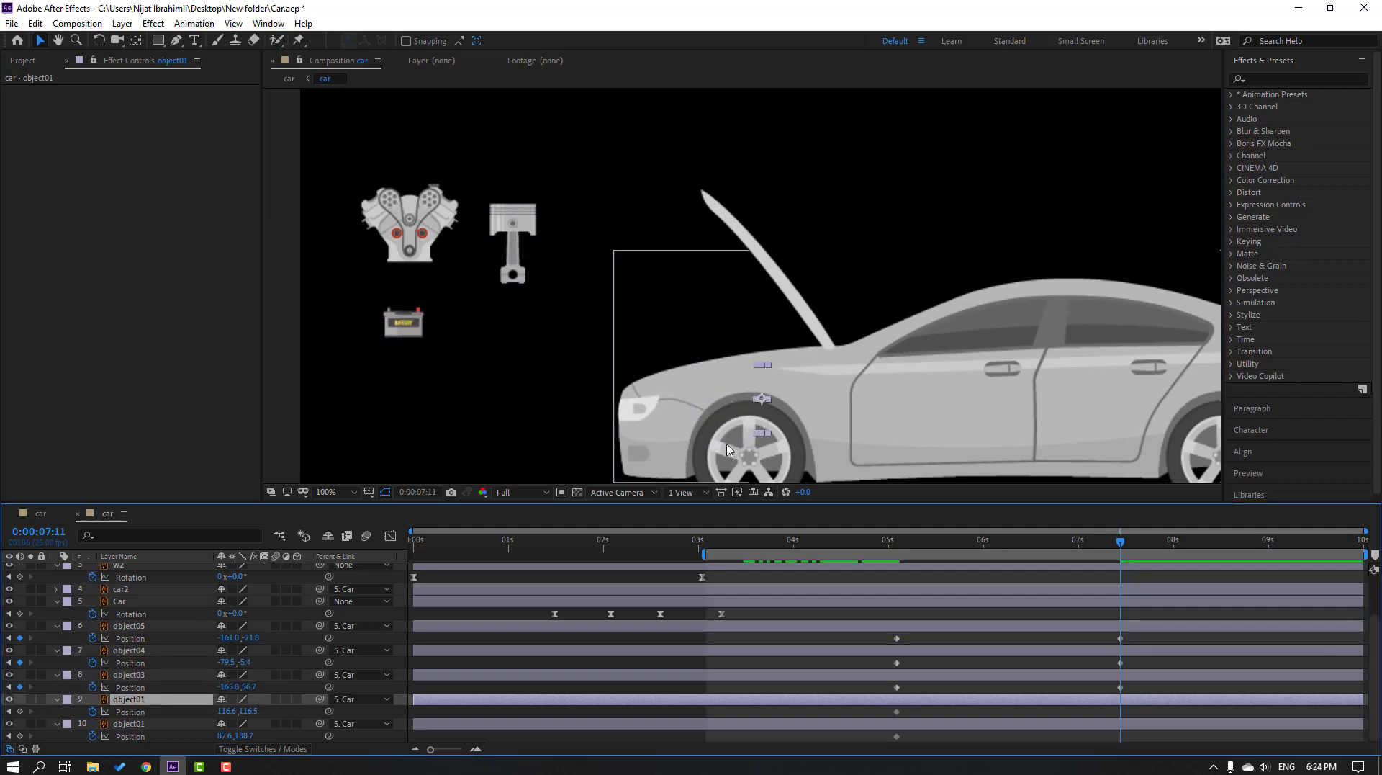
left_click_drag(763, 400, 523, 338)
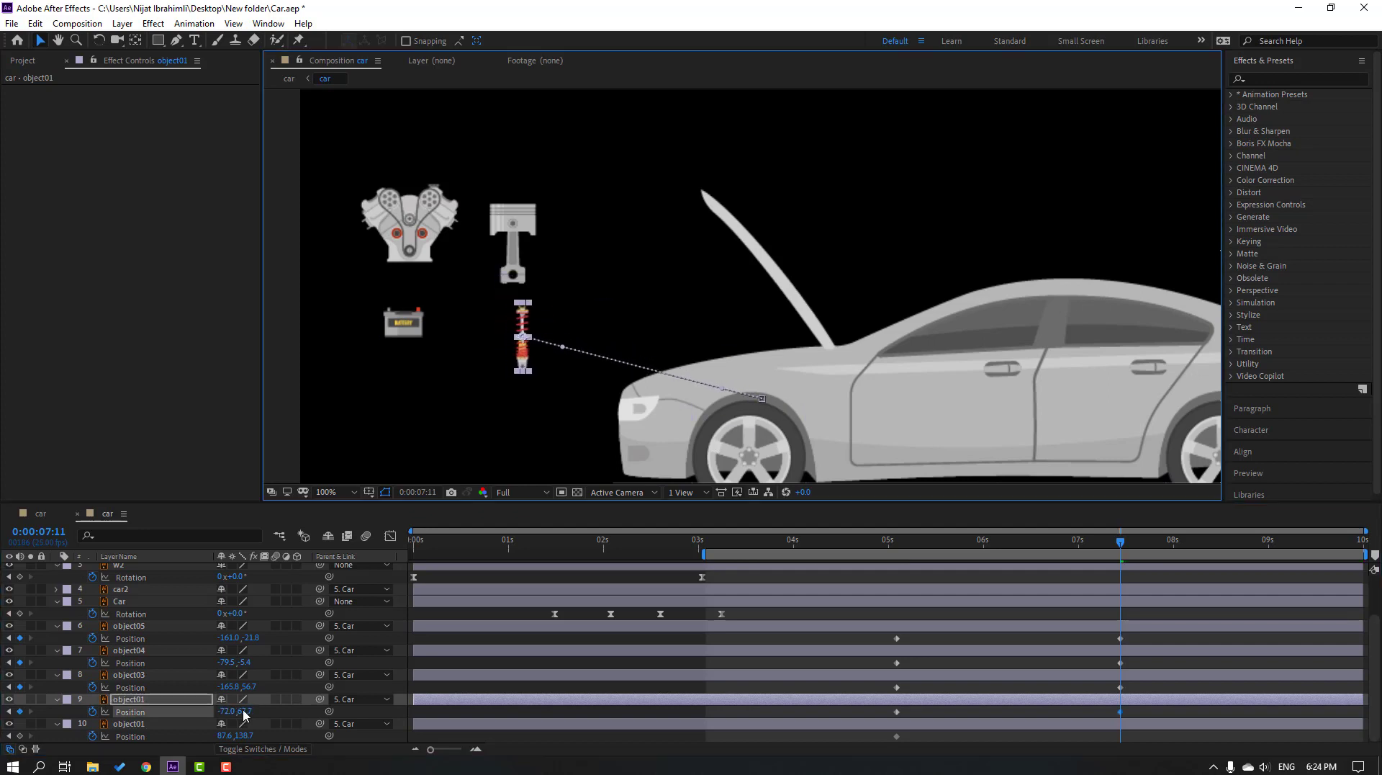
left_click(135, 723)
left_click_drag(726, 434, 324, 328)
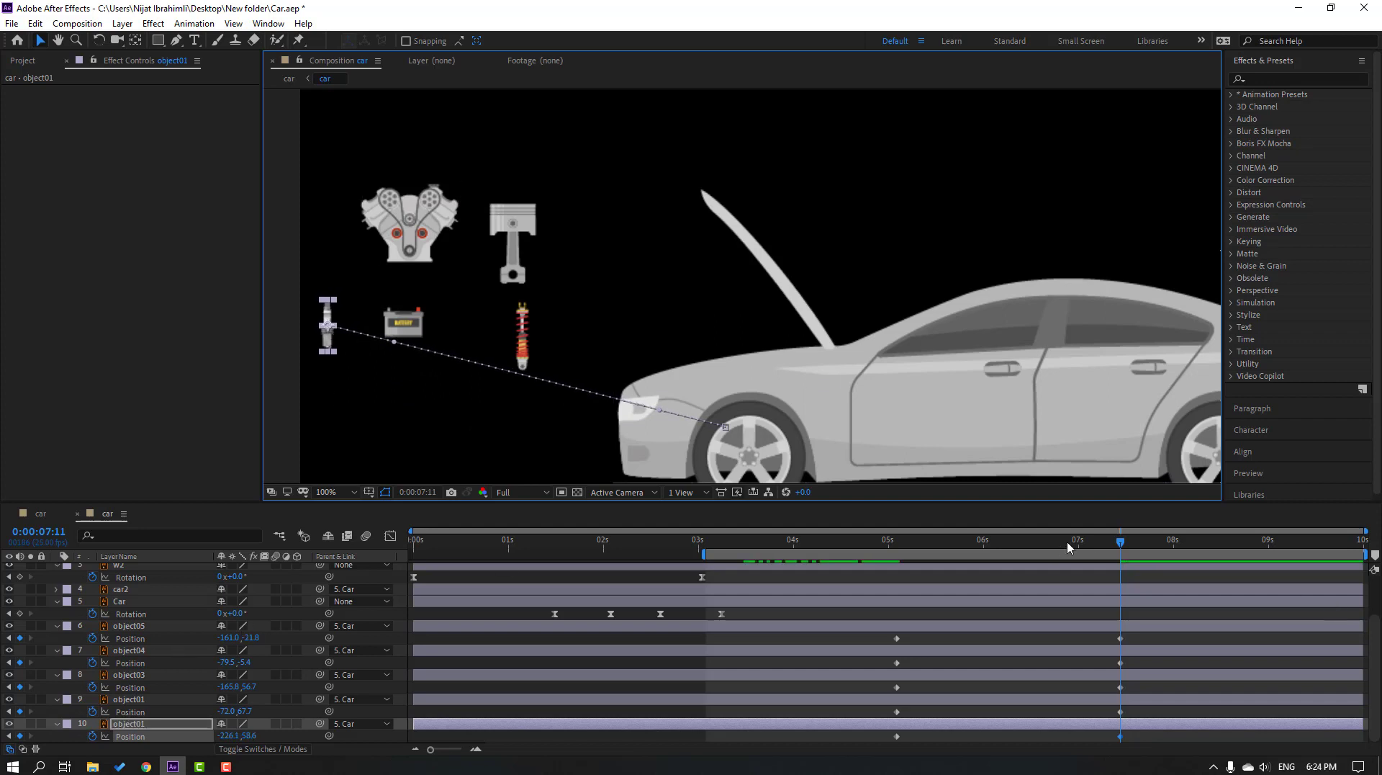
scroll(625, 405, "down", 2)
key("space")
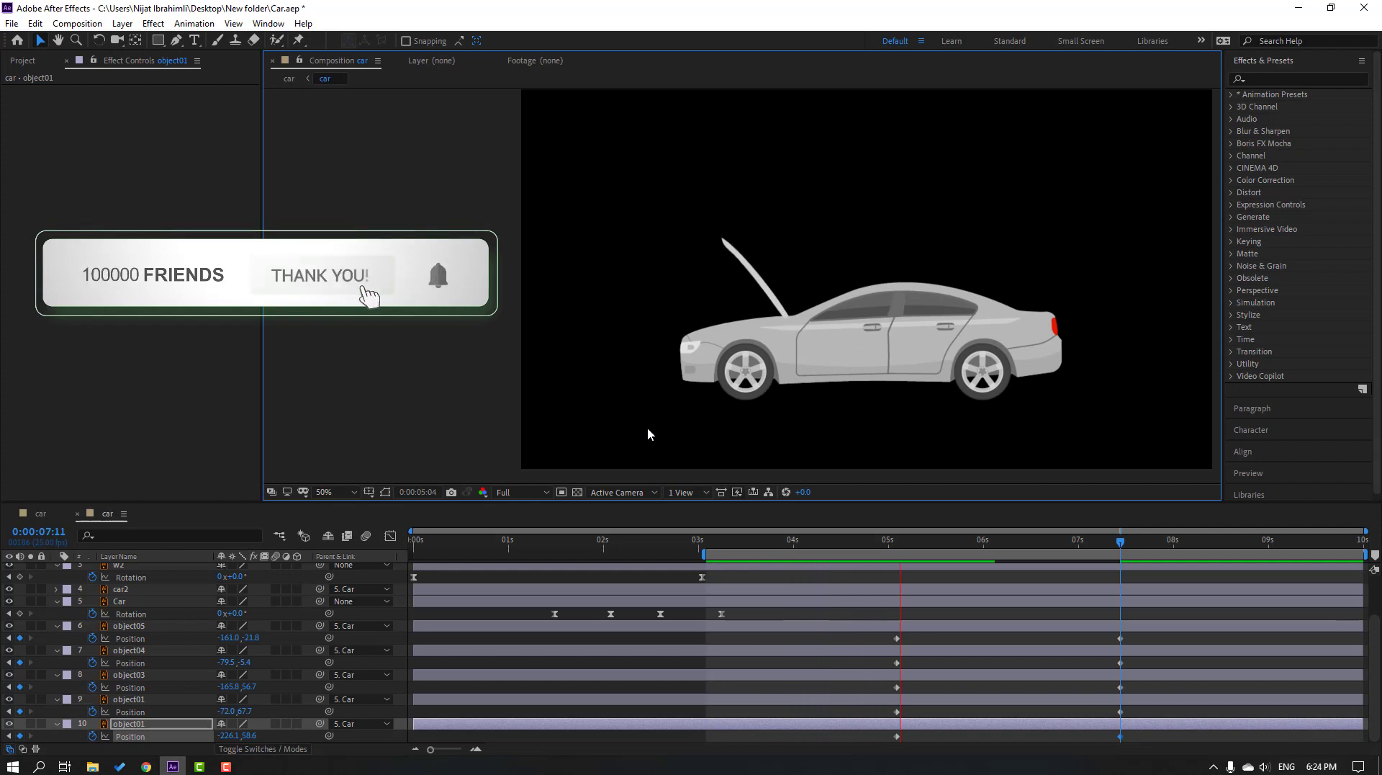
- Apply Easy Ease to the start and end position keyframes of all five engine parts
left_click(968, 545)
left_click_drag(1136, 637, 900, 745)
right_click(900, 741)
mouse_move(1044, 728)
left_click(1085, 648)
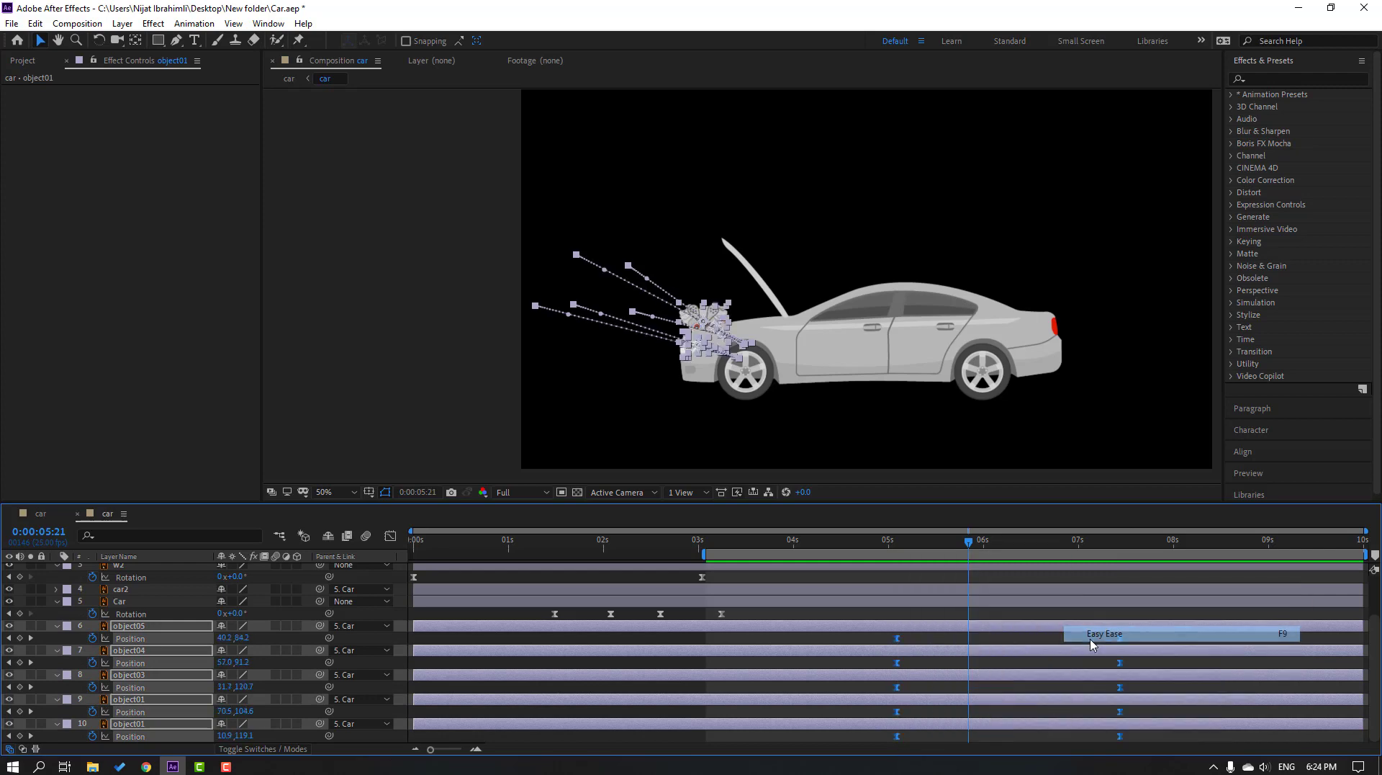
- Increase the influence in the engine parts' speed graph to about 57% at the end and 47% at the start, and preview it
left_click(390, 536)
left_click_drag(1163, 660, 1054, 704)
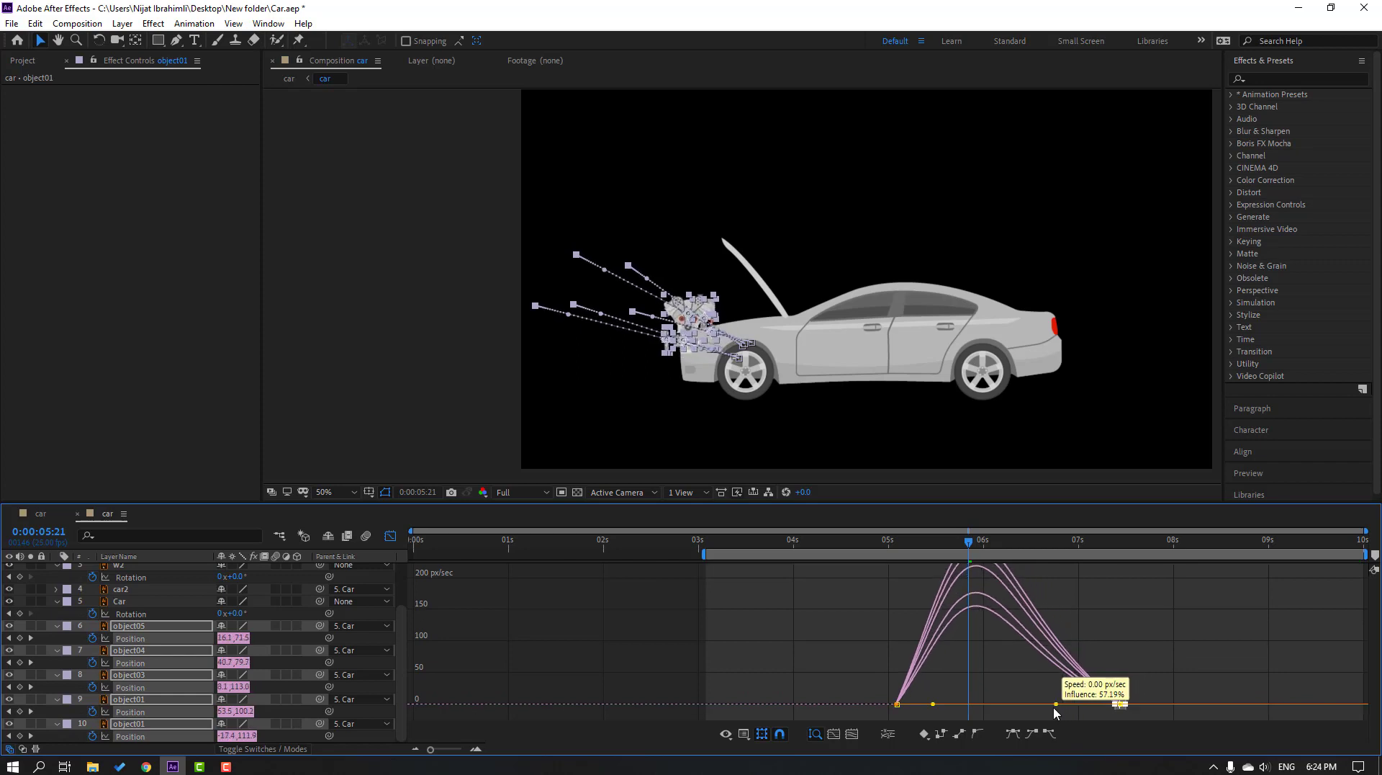
left_click_drag(852, 683, 952, 706)
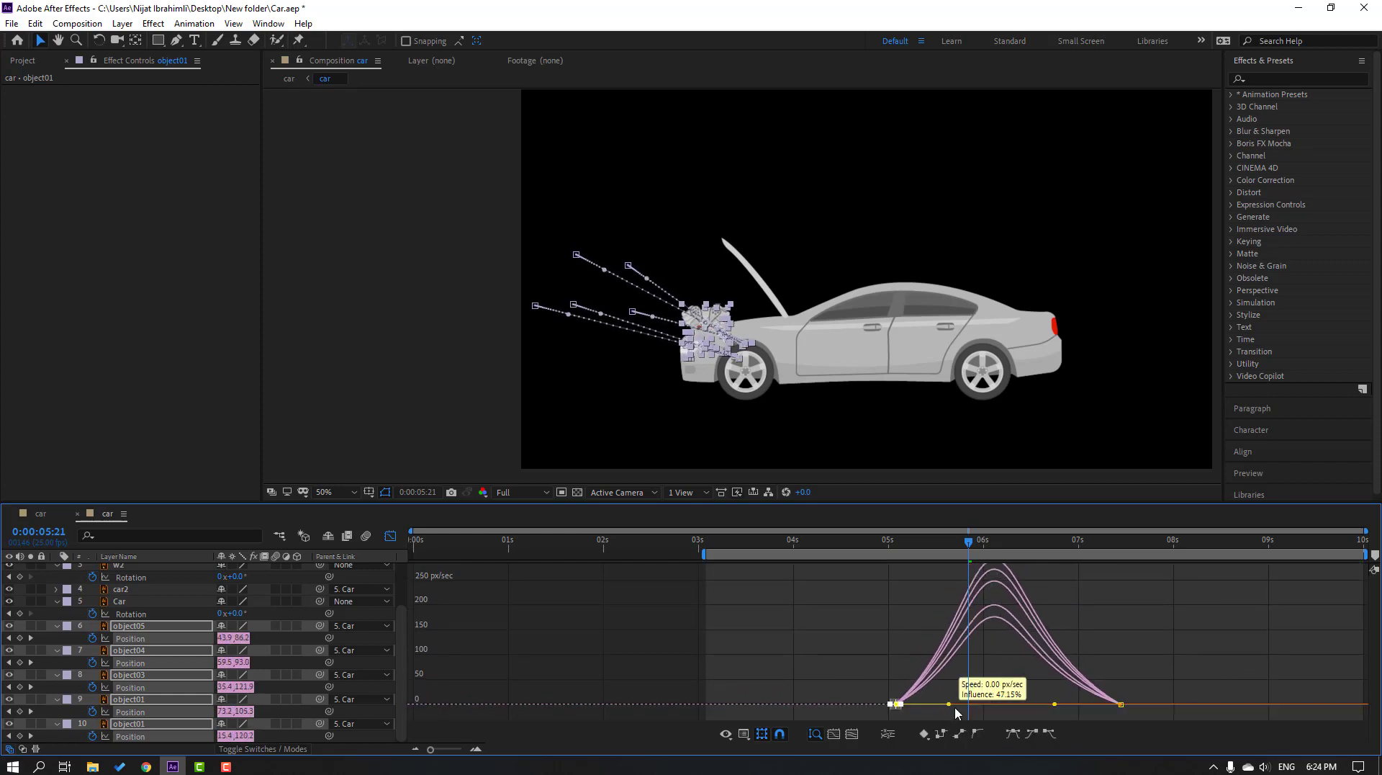
key("space")
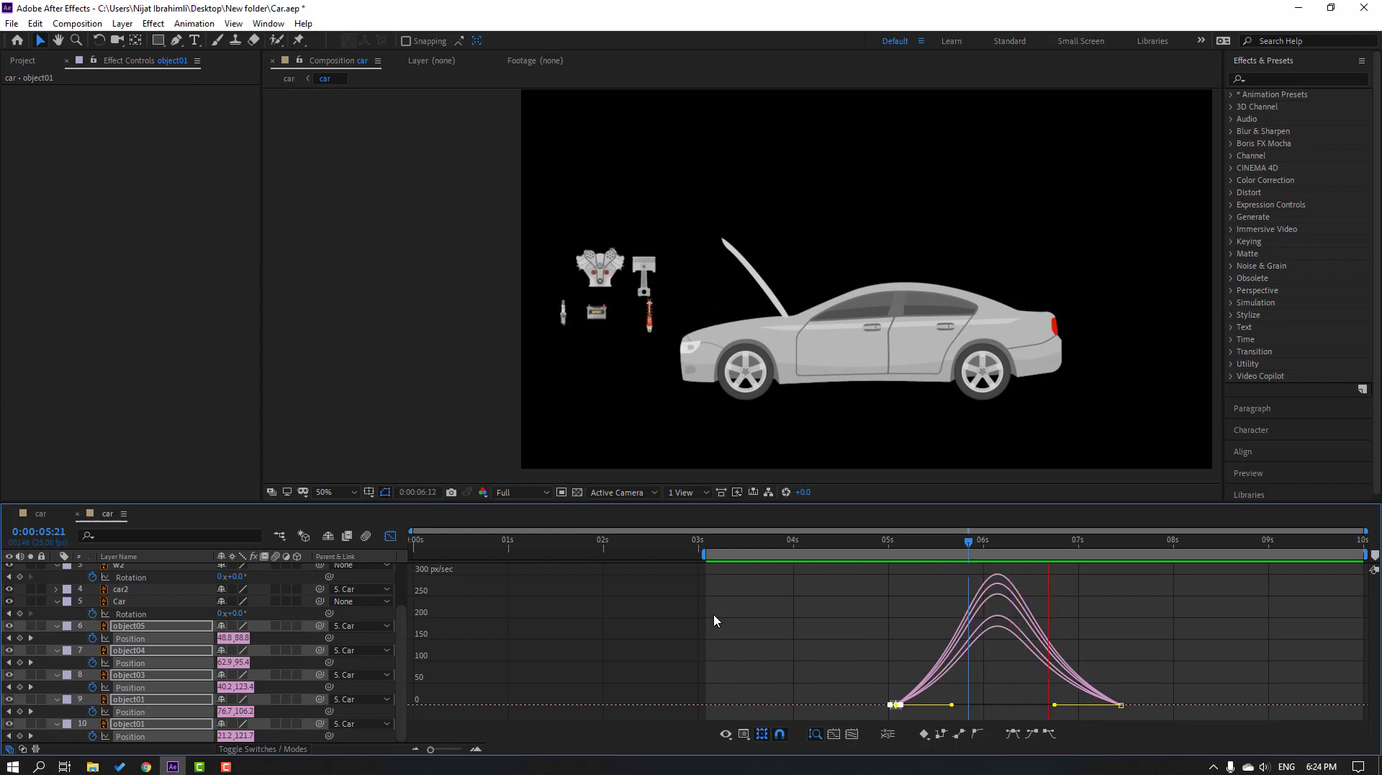
key("space")
left_click(390, 536)
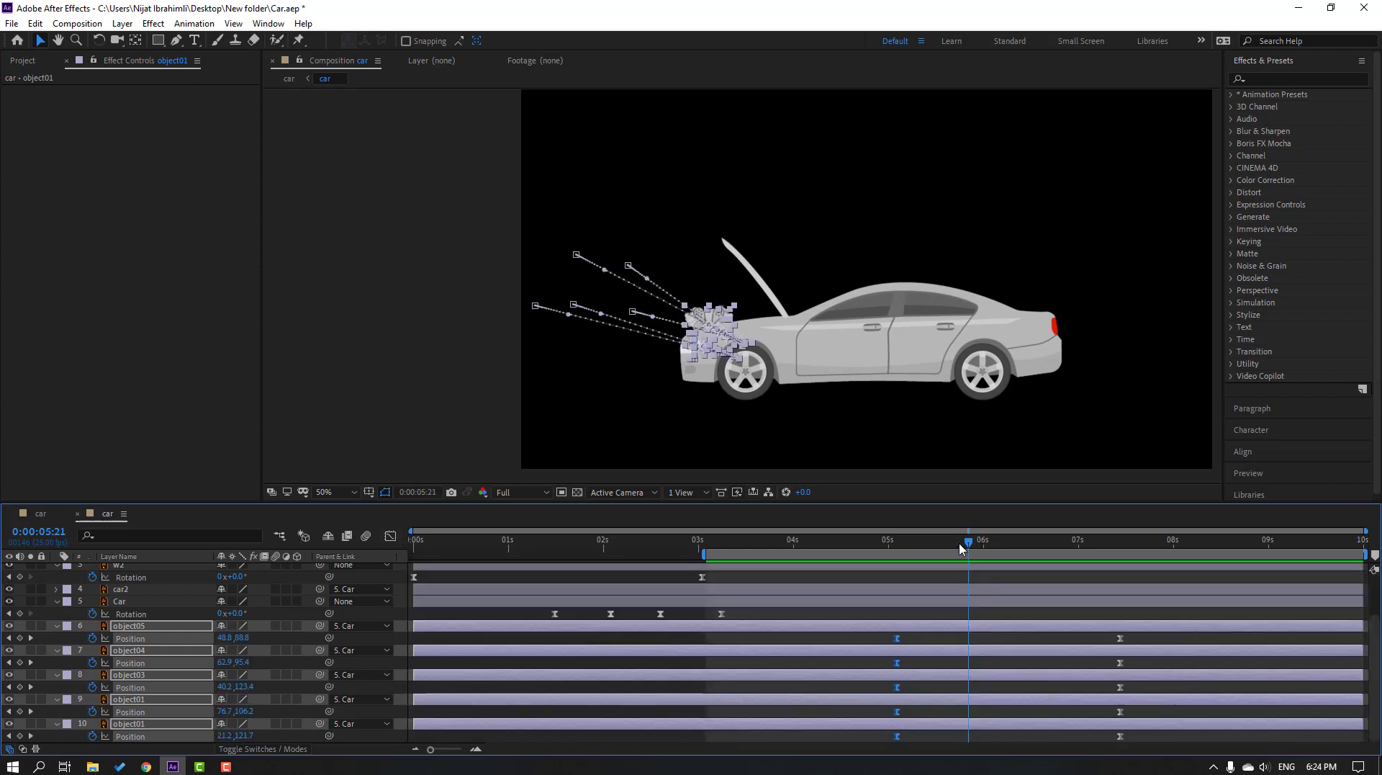
- Raise all five engine parts together at 0:00:06:08, bringing object05's Y position to -46, to arc their paths, and scrub through the motion
left_click_drag(959, 548, 1013, 547)
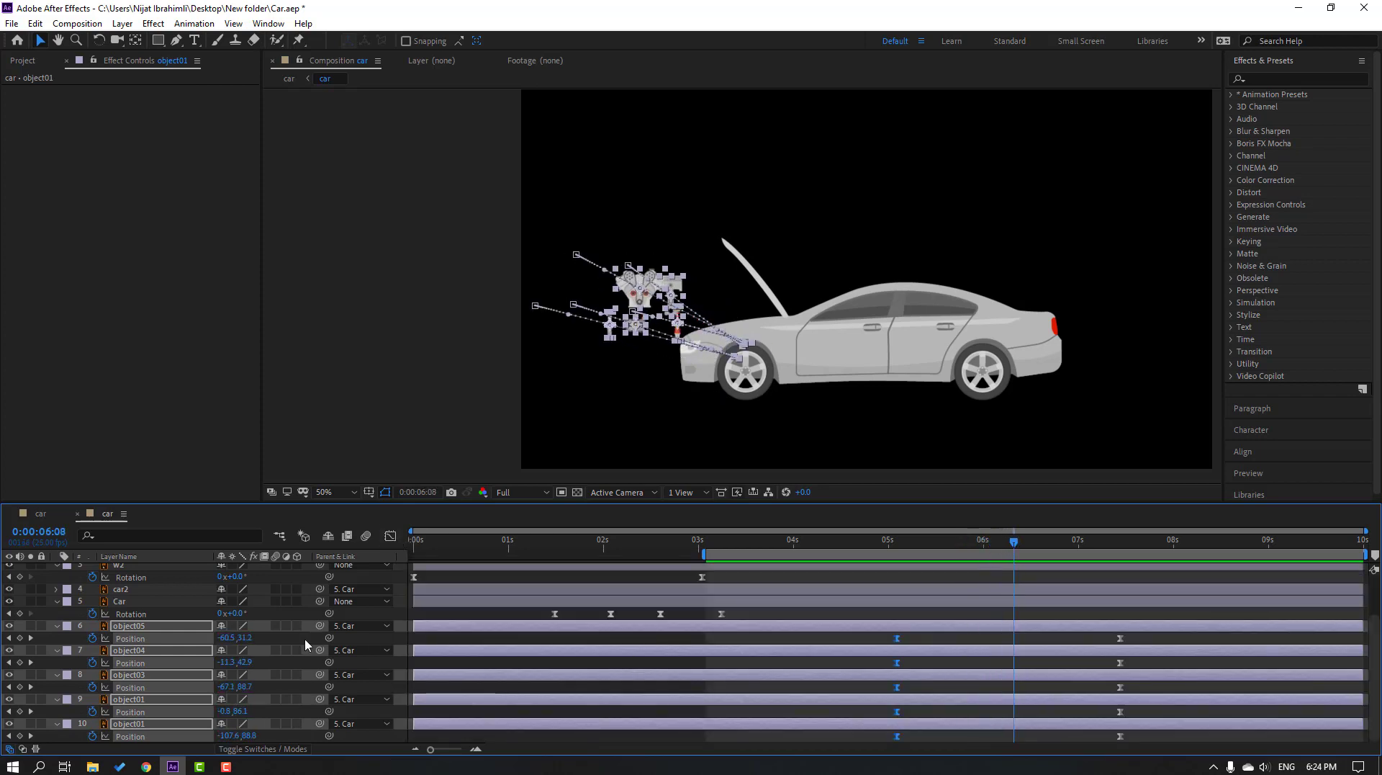
mouse_move(245, 641)
left_mouse_down()
mouse_move(166, 656)
mouse_move(251, 666)
left_mouse_up()
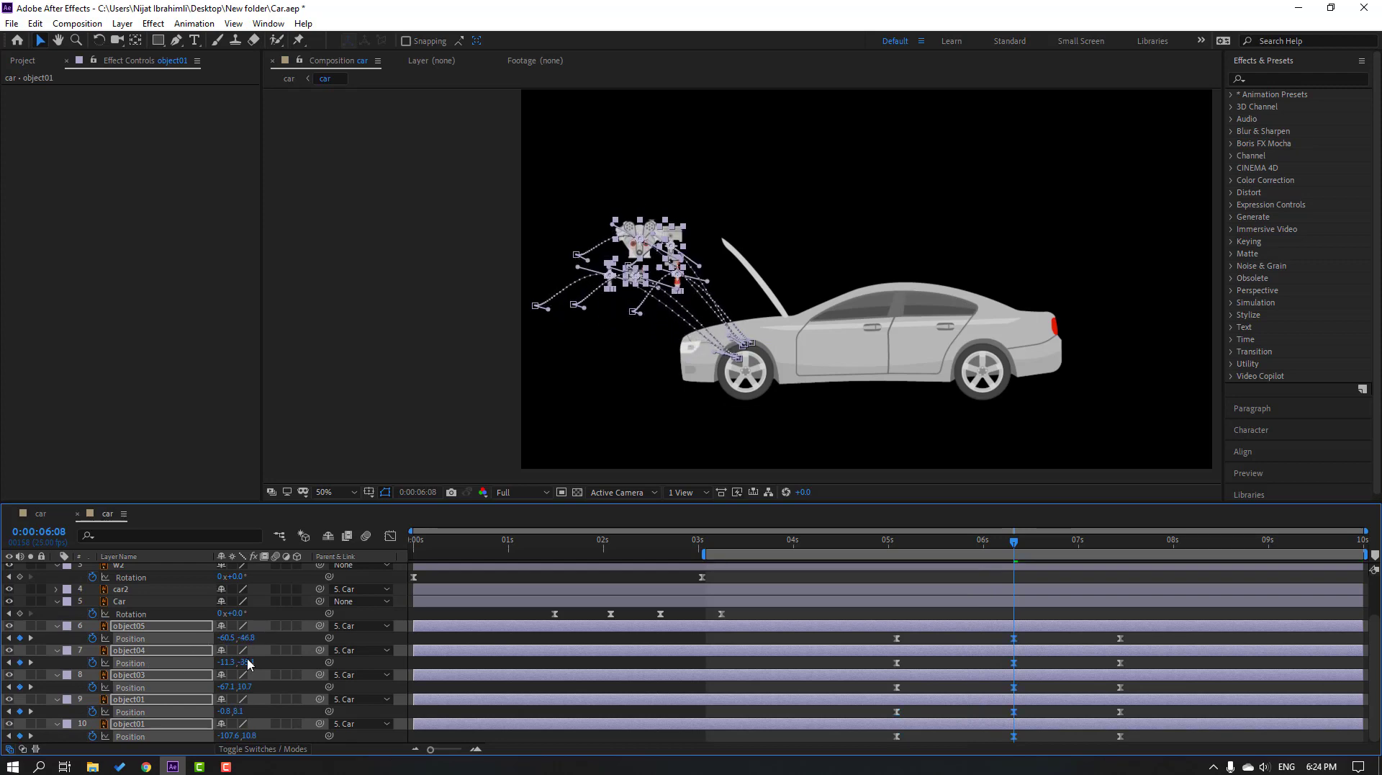
left_click_drag(884, 548, 966, 551)
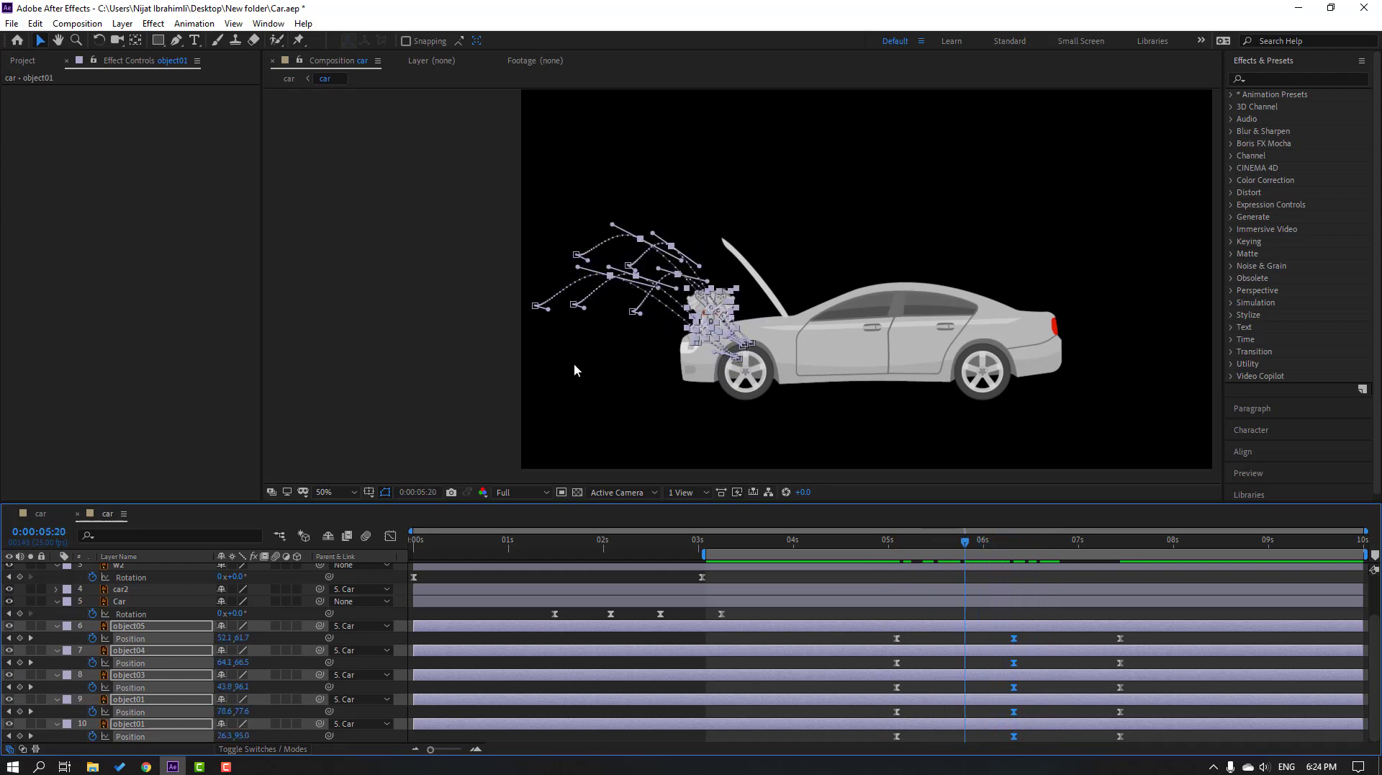
- Bend the ends of the motion paths upward for both object01 layers, object03 and object05 so the parts descend in smooth arcs
key("period")
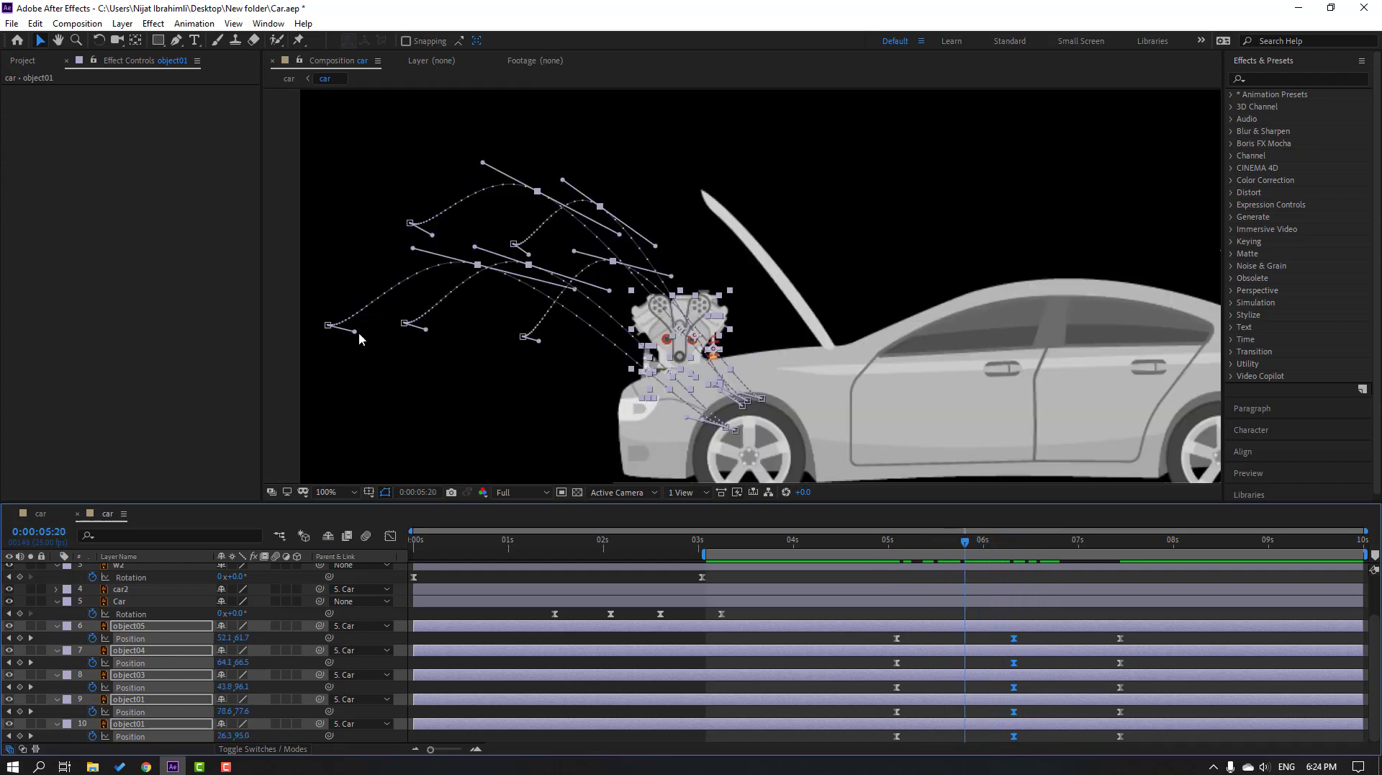
left_click_drag(355, 331, 350, 300)
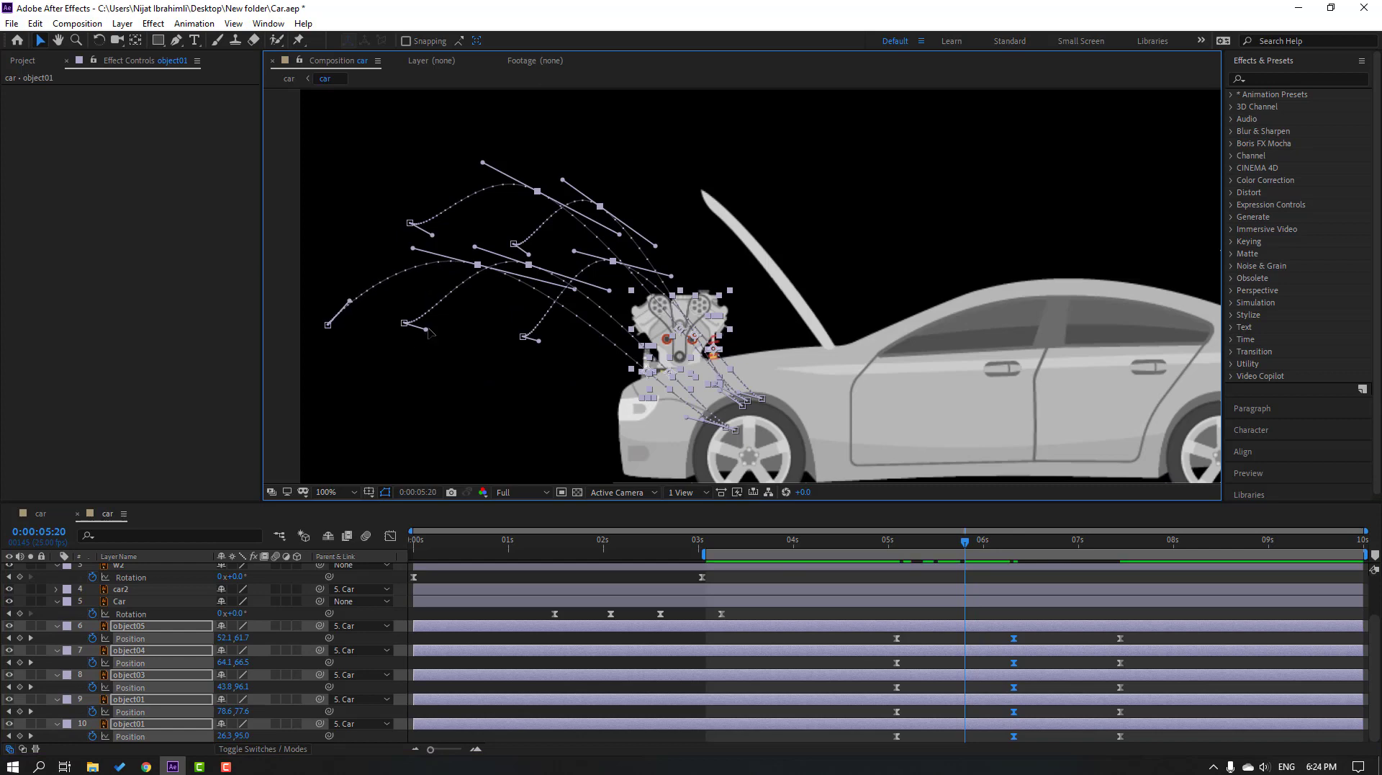
left_click_drag(427, 330, 422, 302)
left_click_drag(539, 340, 536, 320)
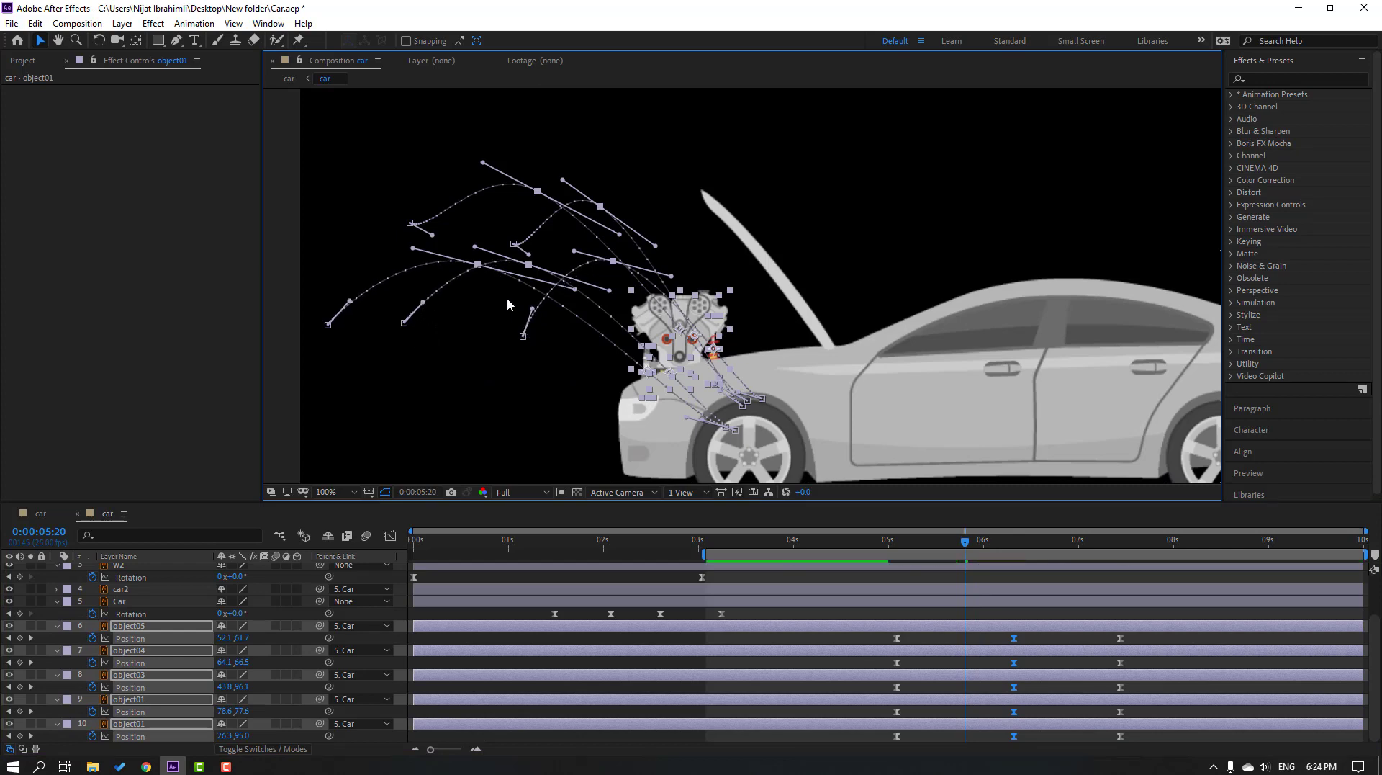
left_click_drag(432, 235, 429, 204)
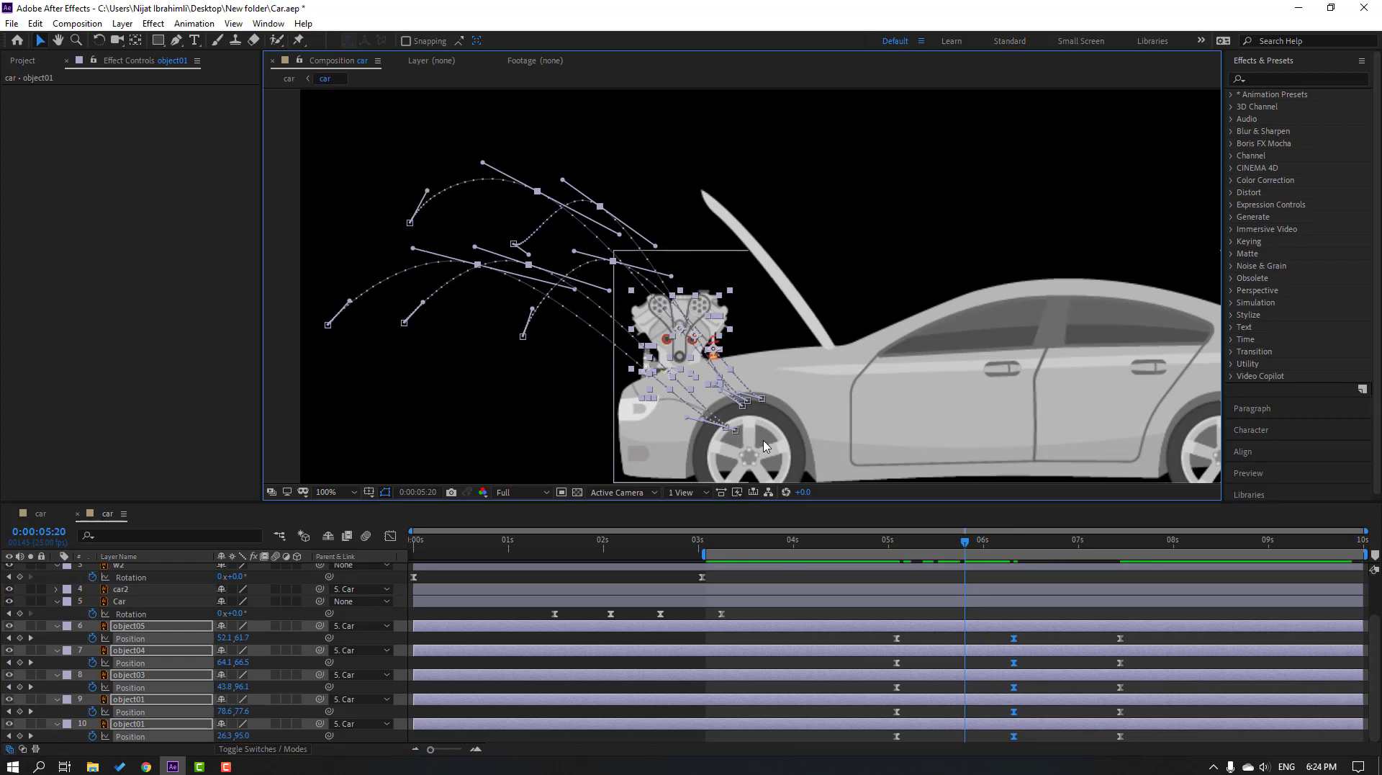
- Adjust the path handles at the engine parts' starting points so they rise more steeply out of the engine bay
left_click_drag(687, 418, 722, 371)
scroll(728, 403, "up", 1)
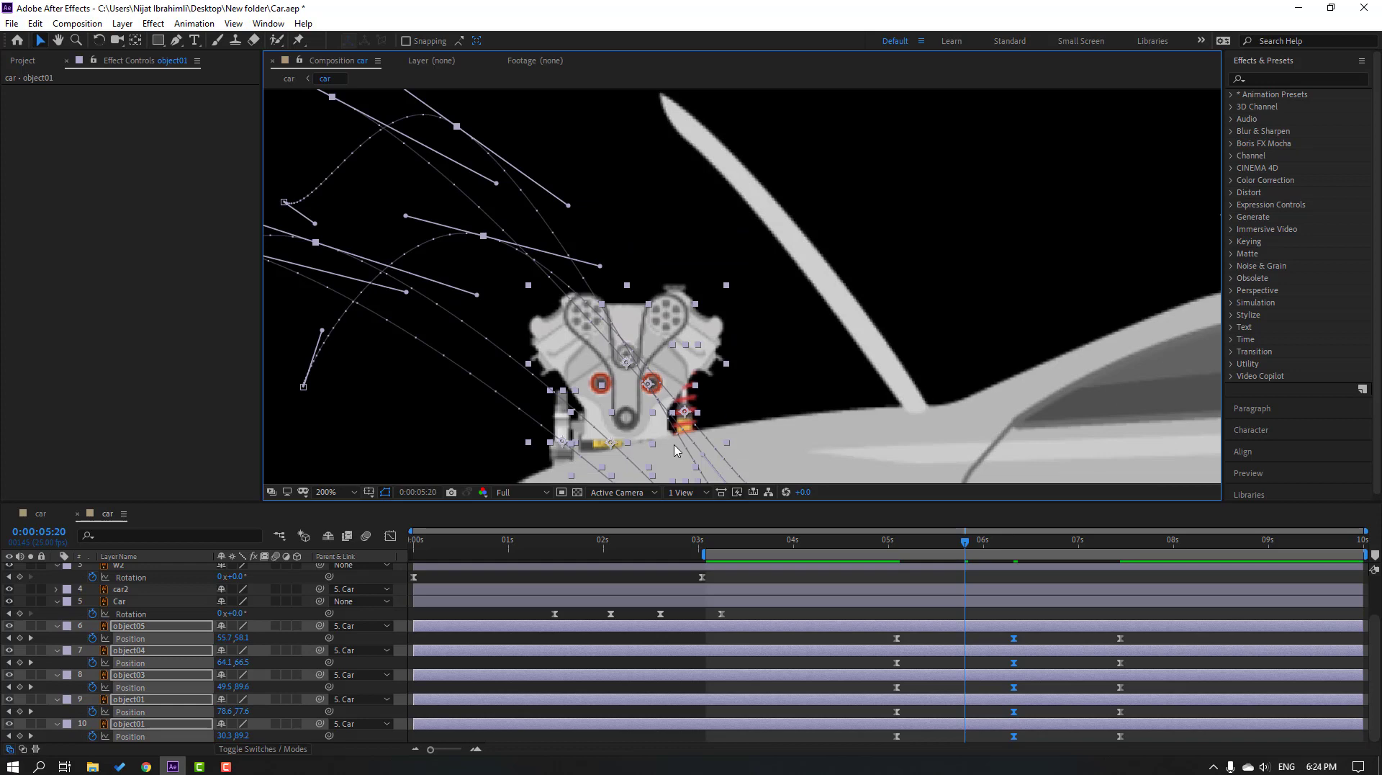
left_click_drag(674, 444, 637, 334)
left_click_drag(696, 397, 675, 364)
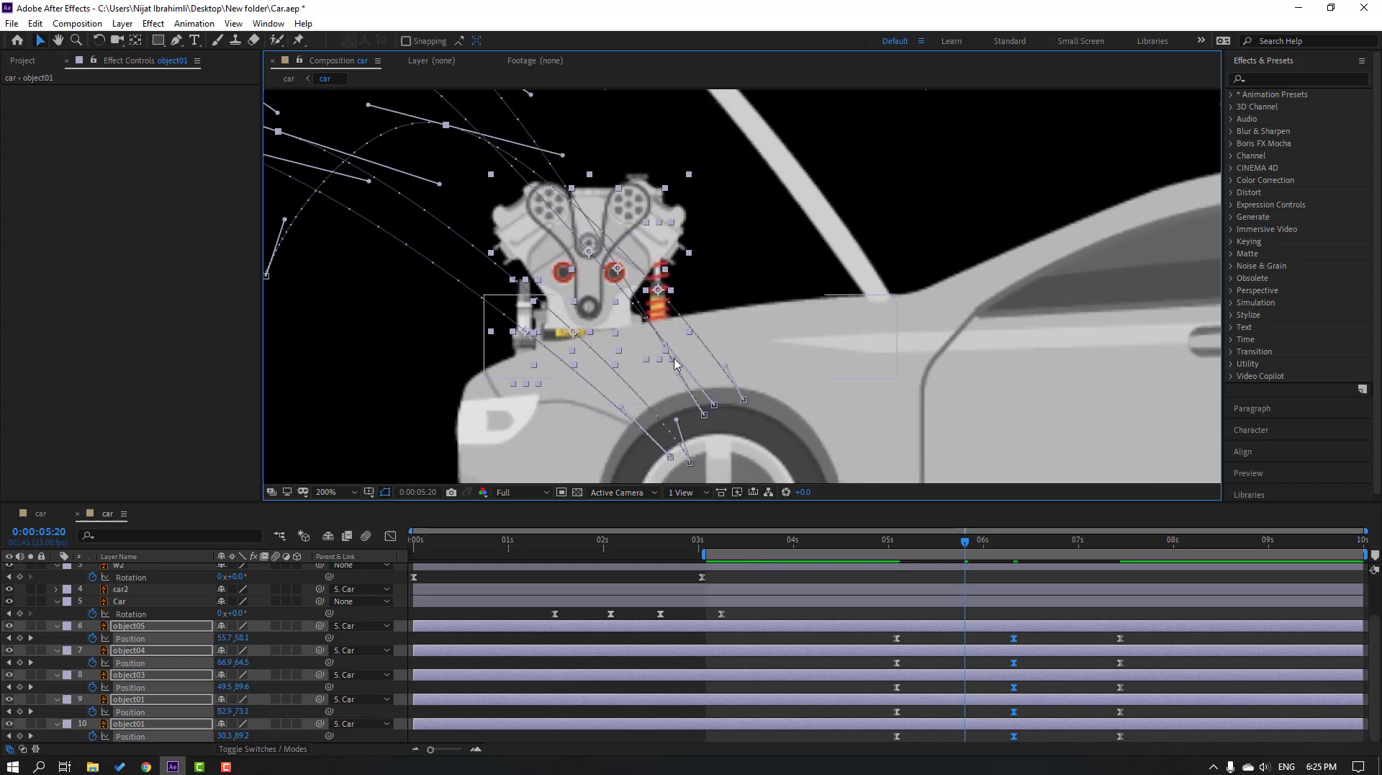
- Shift all the engine parts' position keyframes earlier to start just before 0:00:04:00, and preview the animation
key("comma")
key("comma")
key("comma")
left_click_drag(1130, 643, 853, 742)
left_click_drag(740, 545, 797, 544)
left_click_drag(898, 638, 774, 650)
key("space")
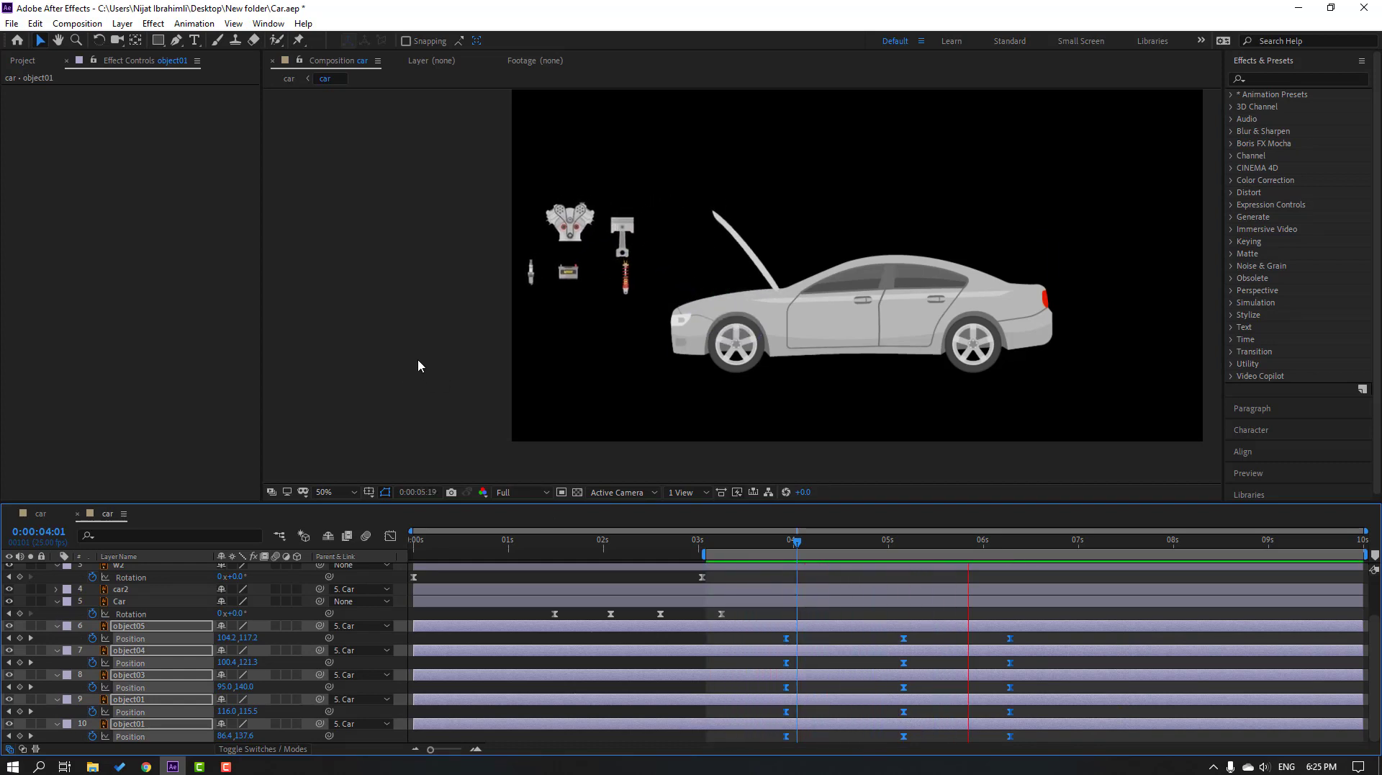
- Move the engine keyframes to start at about 0:00:03:17, stagger the layers in the order object04, object05, object03 and both object01 layers, and preview
left_click_drag(905, 639, 839, 629)
left_click(767, 546)
left_click(816, 639)
left_click(821, 629)
left_click_drag(810, 674, 910, 702)
left_click(854, 706)
left_click_drag(805, 725, 843, 723)
key("space")
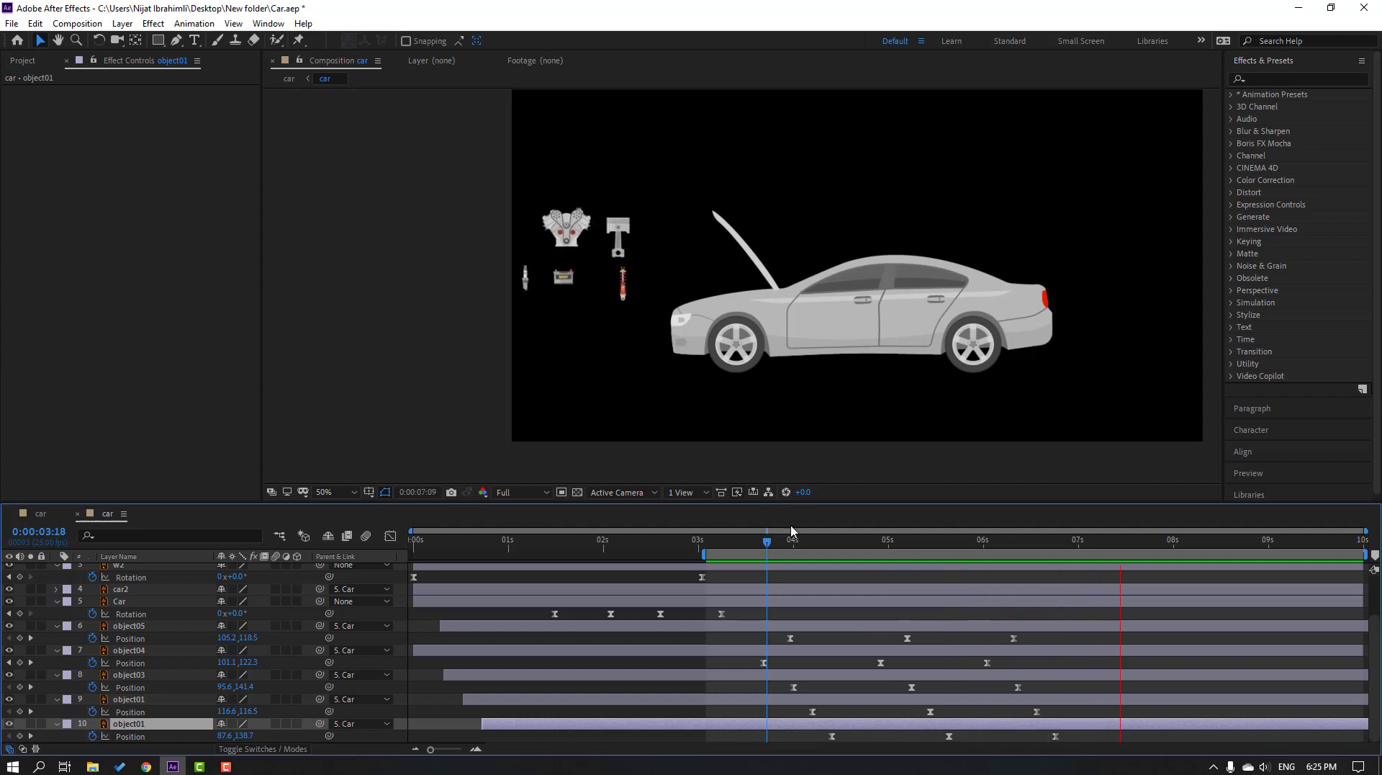
- Add a rotation keyframe to car3 at 0:00:05:24 that holds the hood's current open angle
left_click_drag(782, 545, 980, 552)
scroll(127, 637, "up", 2)
left_click(189, 638)
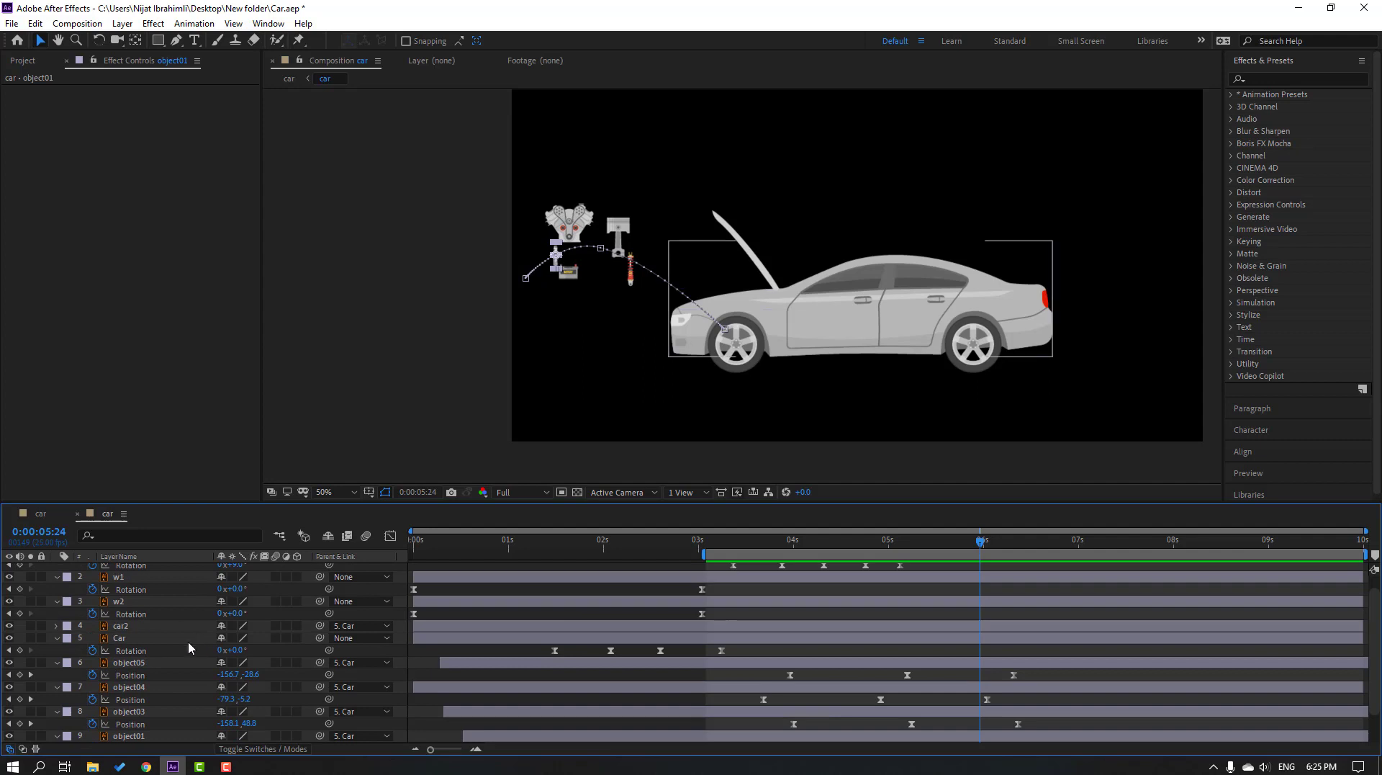
scroll(140, 615, "up", 1)
left_click(122, 570)
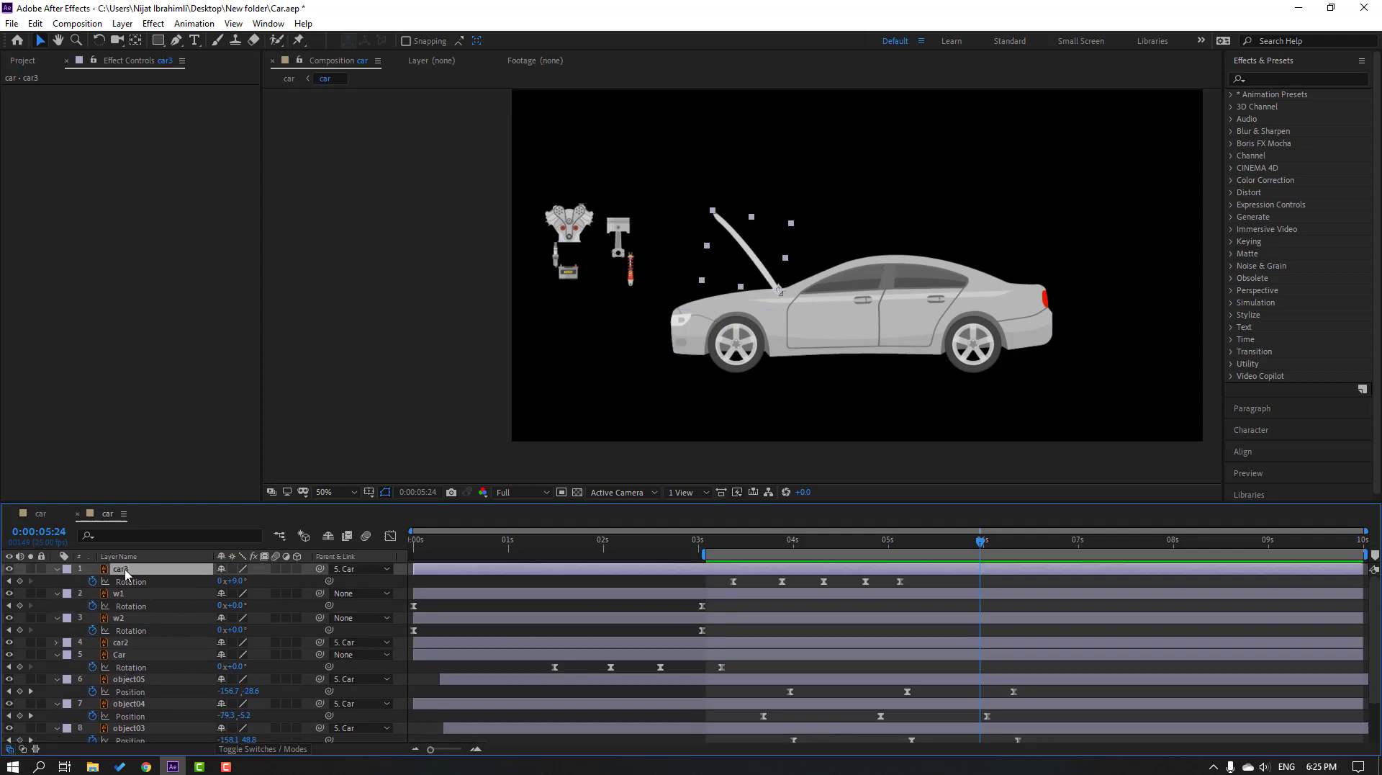
left_click(20, 581)
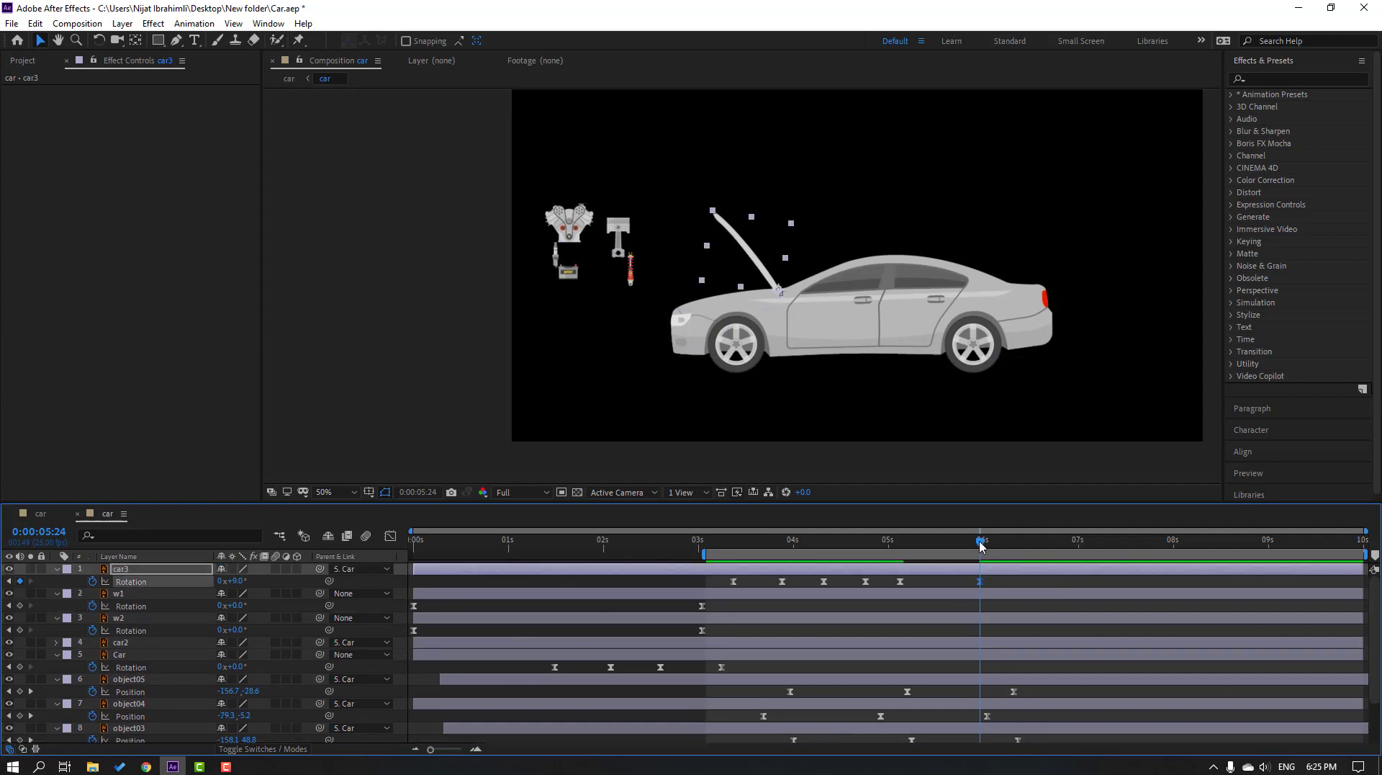
- Keyframe car3's rotation at 15° at 0:00:06:15 and at -51° at 0:00:07:10 to close the hood
left_click_drag(981, 545, 1040, 547)
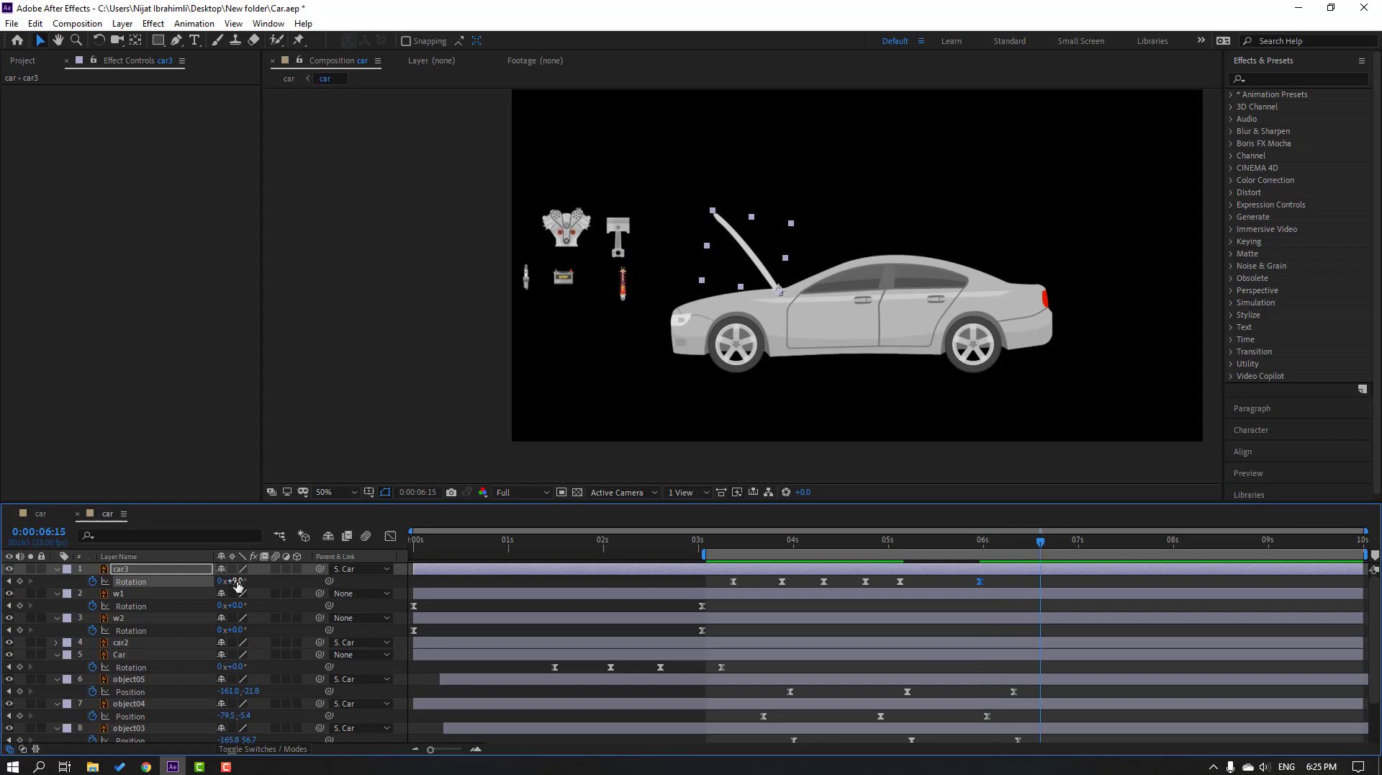
left_click_drag(238, 580, 247, 581)
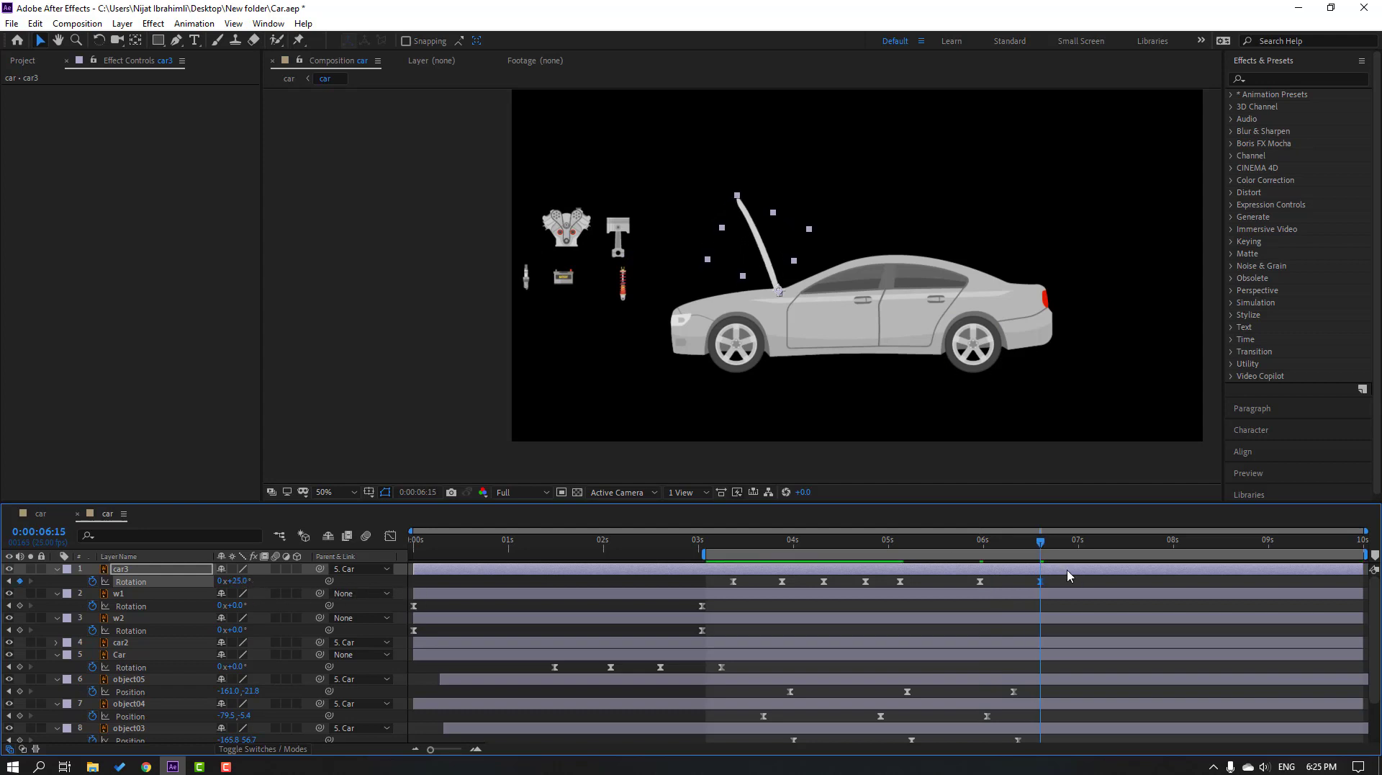
left_click_drag(1105, 548, 1117, 545)
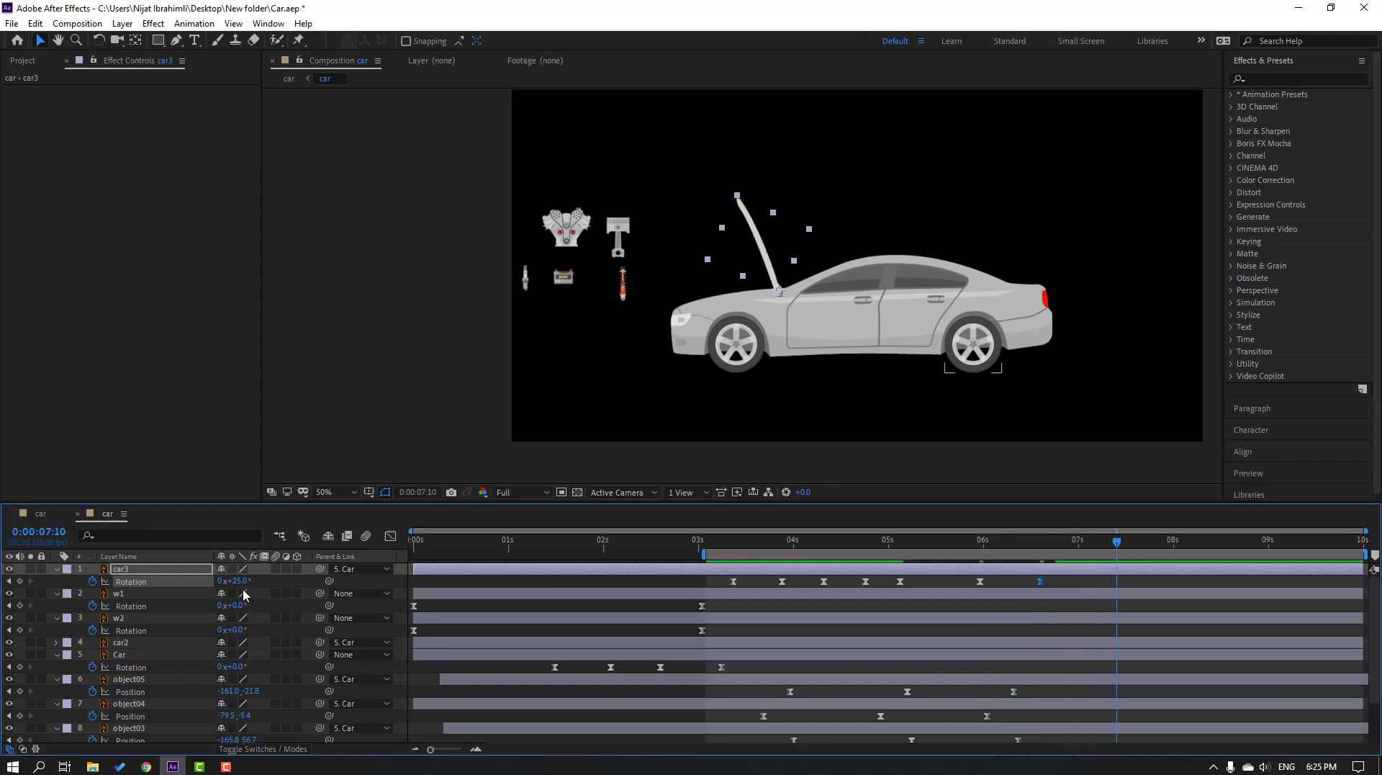
left_click_drag(238, 580, 198, 591)
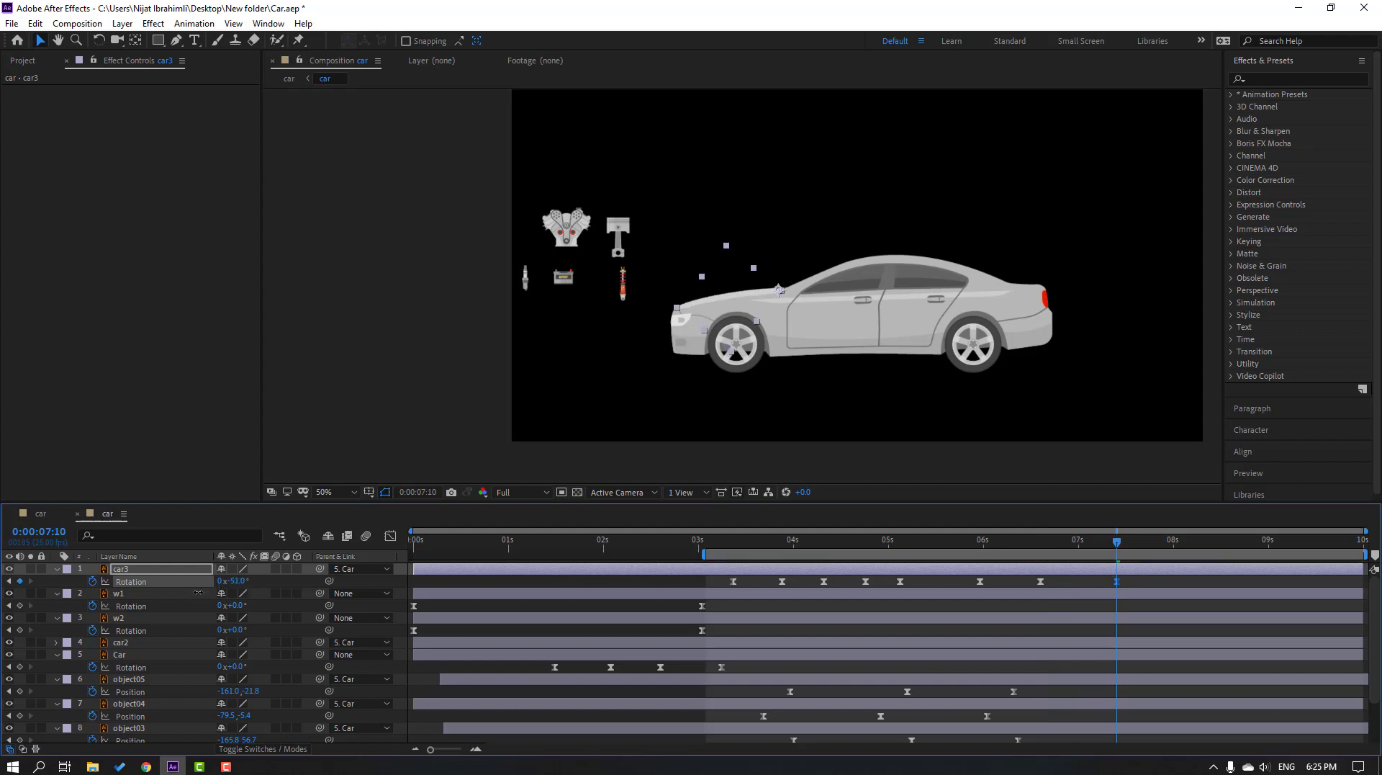
left_click(1107, 610)
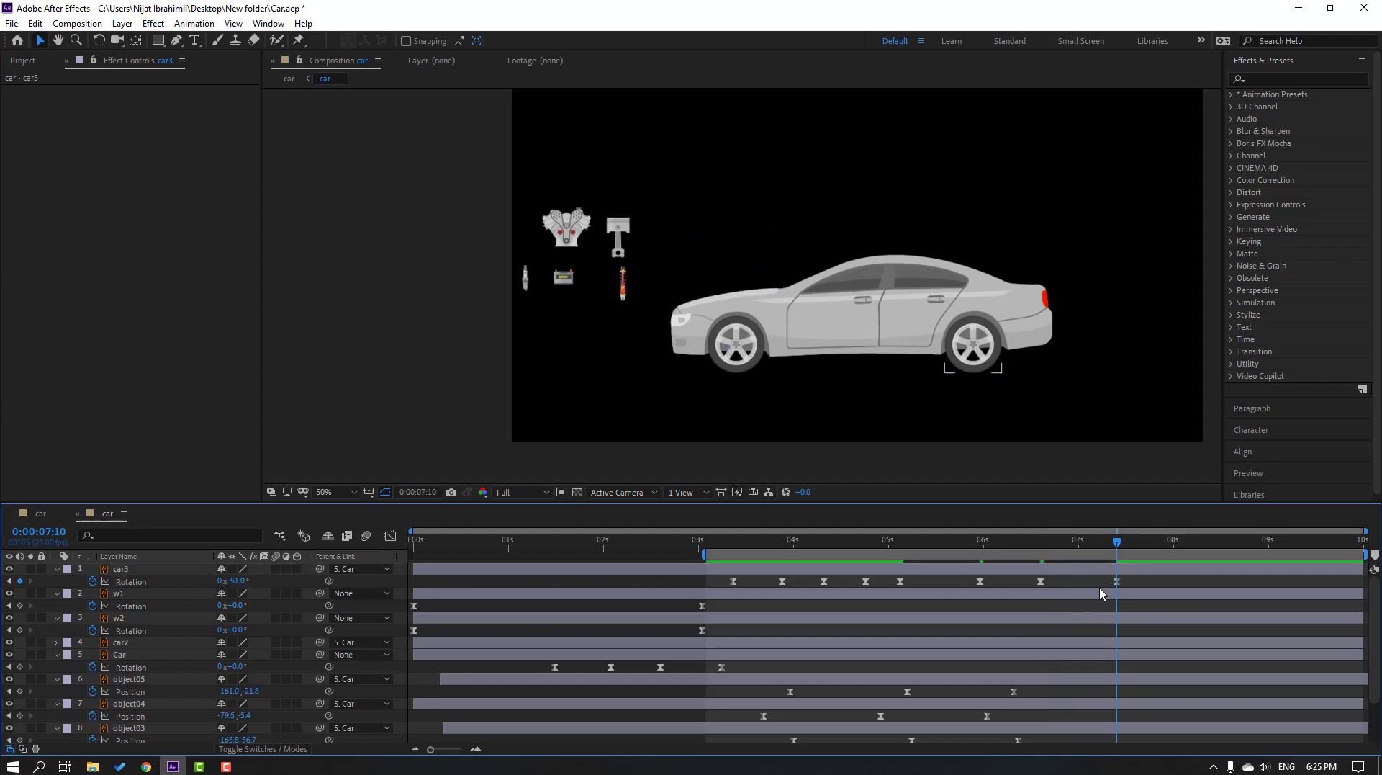
- Lengthen the outgoing speed handle of car3's 0:00:05:24 rotation keyframe in the graph so the hood starts moving more gradually
left_click_drag(946, 545, 950, 598)
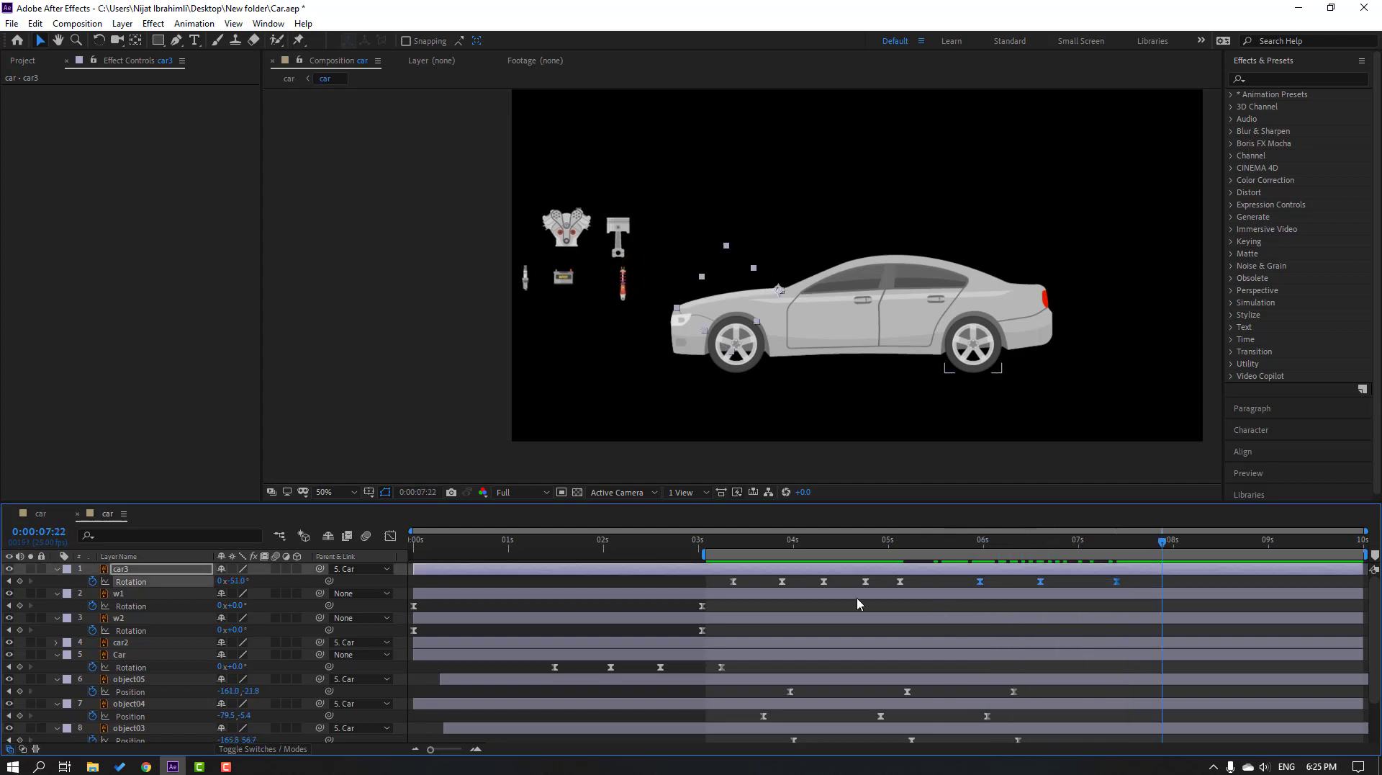
left_click(390, 536)
left_click(947, 645)
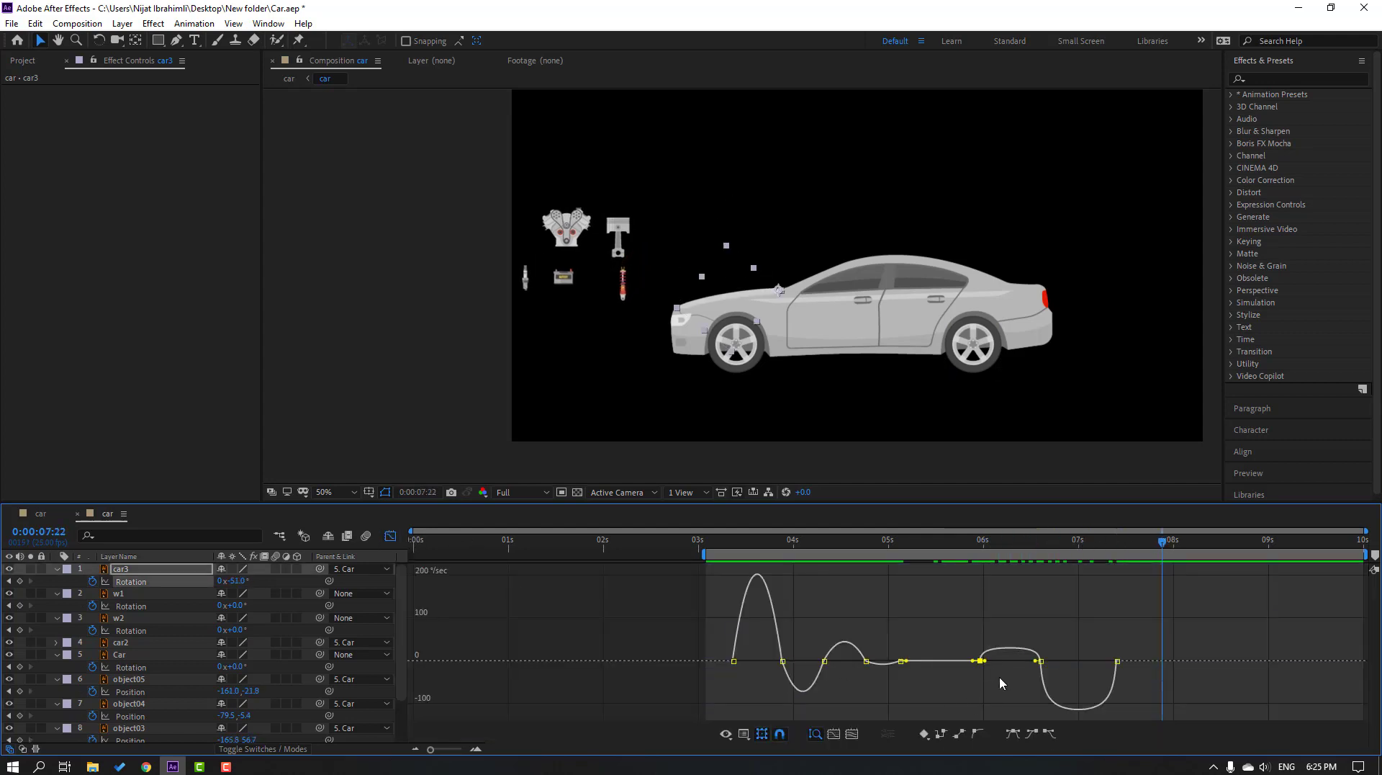
left_click_drag(987, 663, 1005, 660)
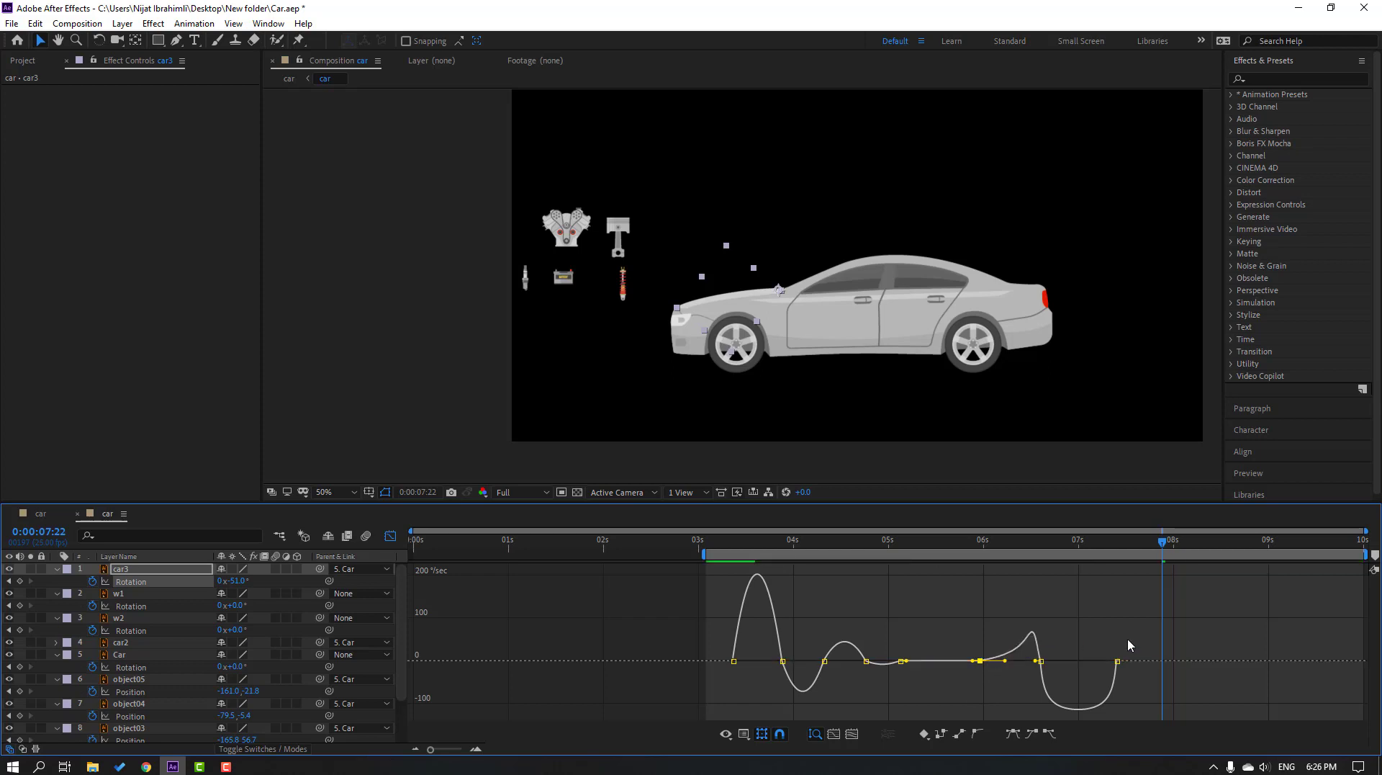
- Start the work area at about 0:00:05:22 and preview the hood's closing motion
left_click_drag(705, 557, 970, 556)
key("space")
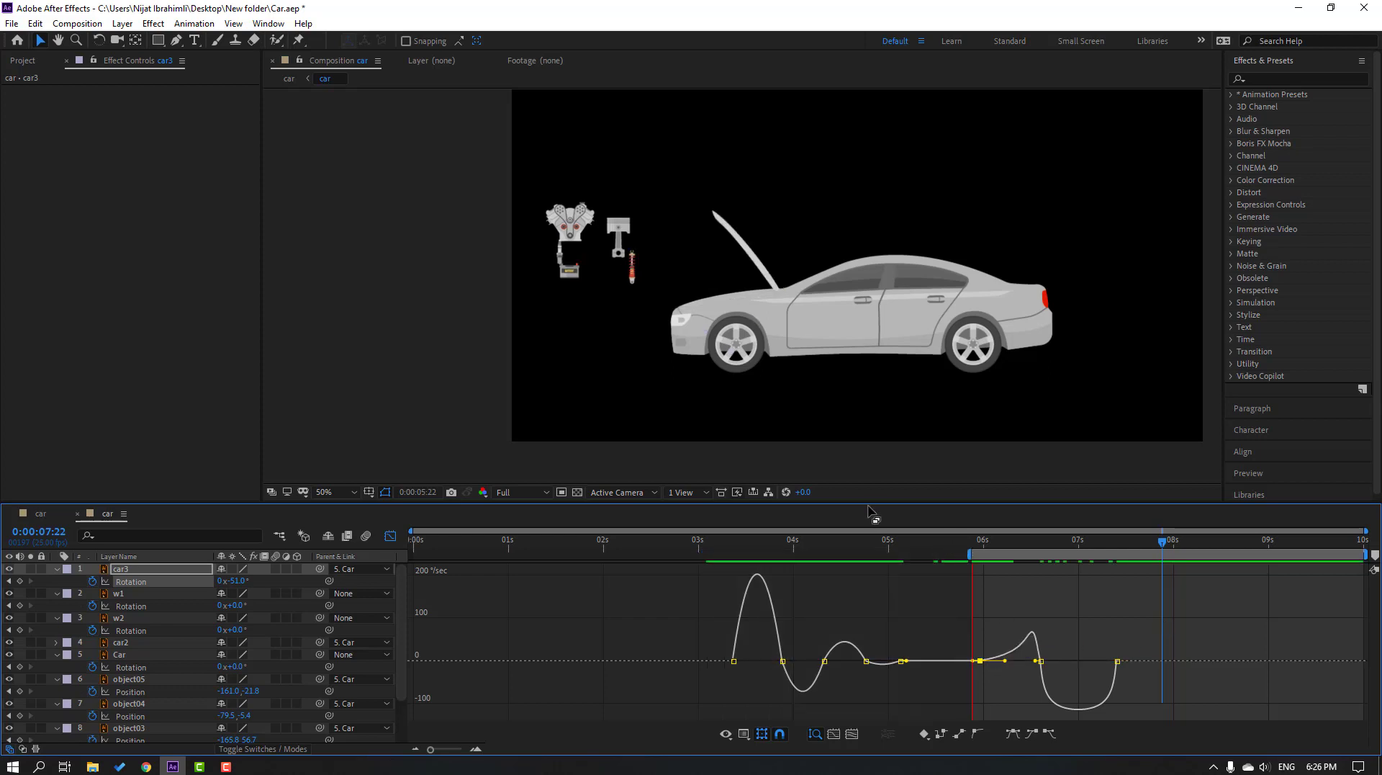
key("space")
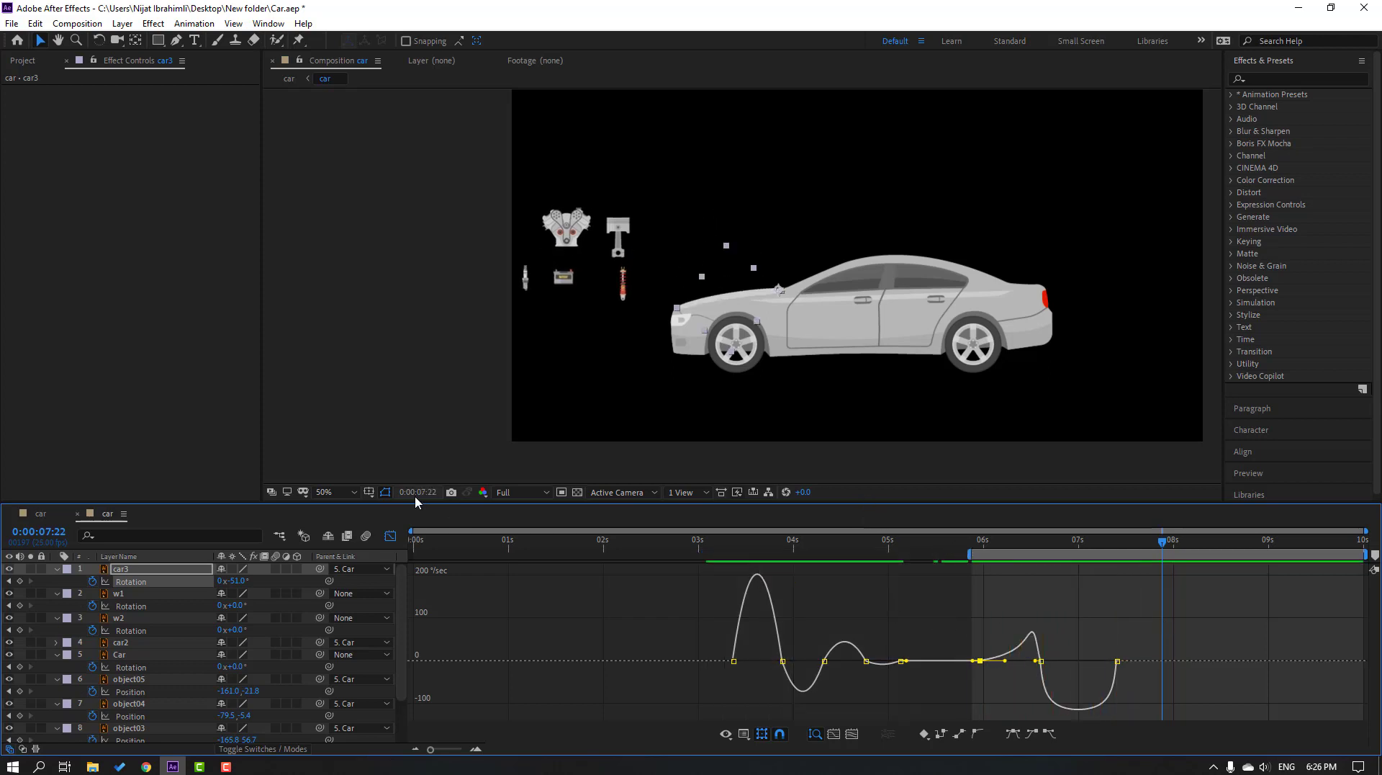
- Move car3's last rotation keyframe earlier to about 0:00:07:01 and preview the closing hood with the work area starting at about 0:00:04:24
left_click(391, 536)
double_click(1117, 582)
left_click(760, 423)
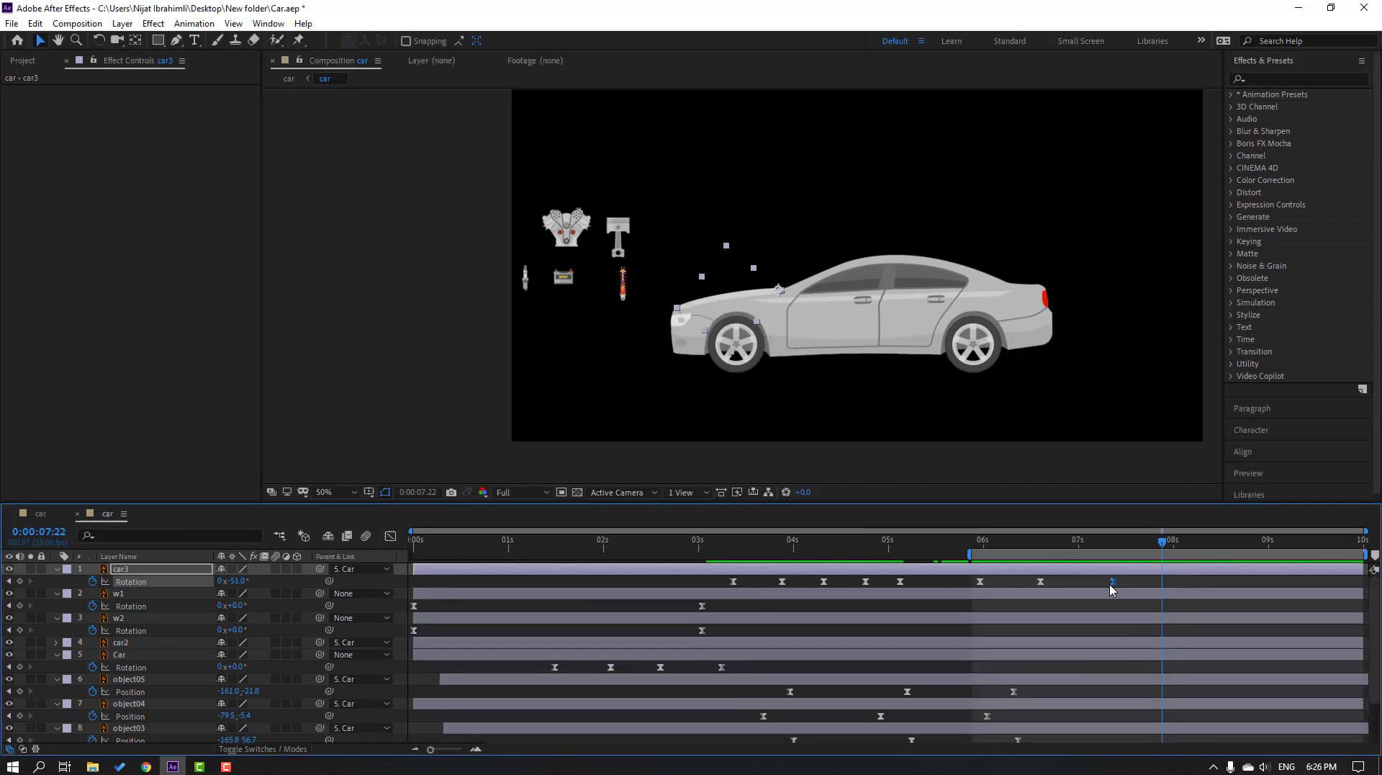
left_click_drag(1112, 582, 1074, 581)
key("space")
left_click_drag(969, 554, 883, 554)
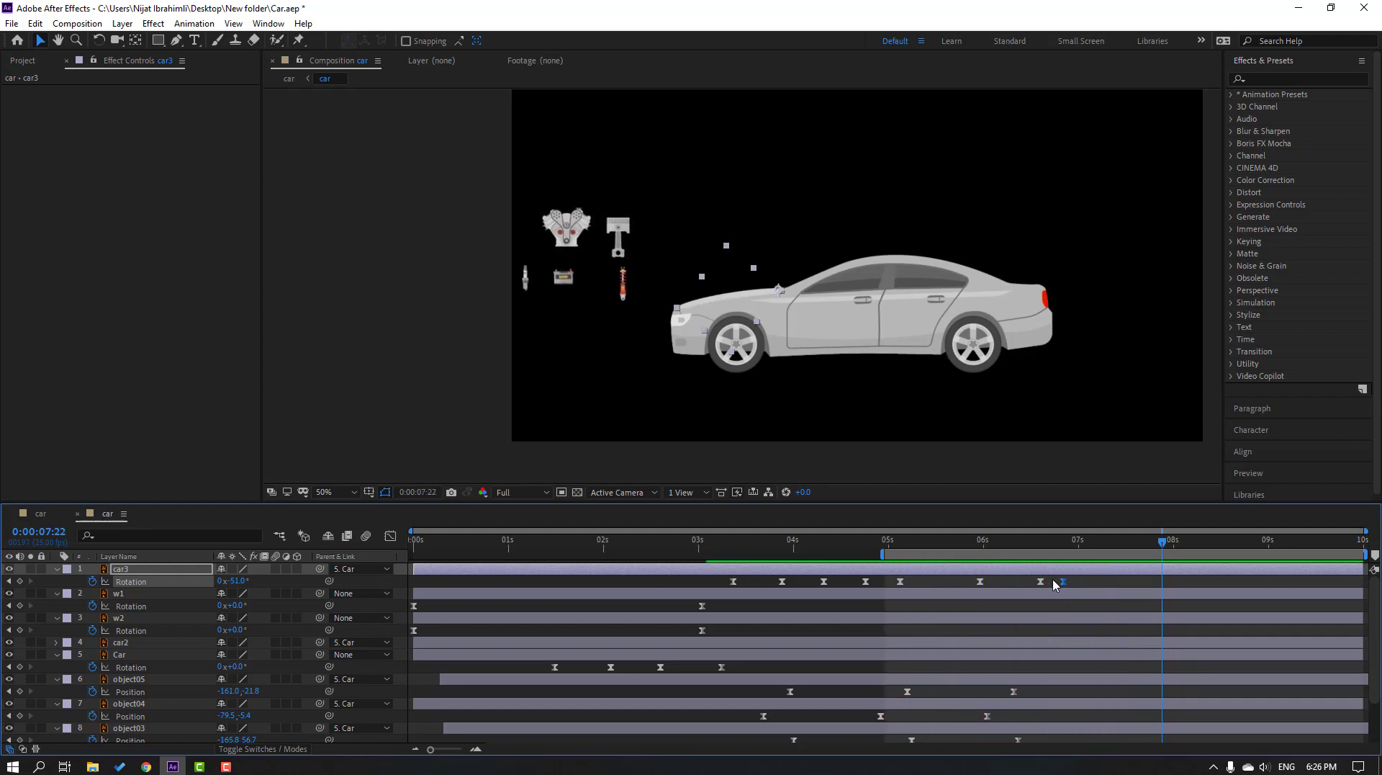
left_click_drag(1072, 584, 730, 586)
- In the speed graph, lengthen the incoming handle of car3's 0:00:07:01 rotation keyframe and the outgoing handle of its 0:00:06:15 keyframe
left_click(390, 536)
key("equal")
key("equal")
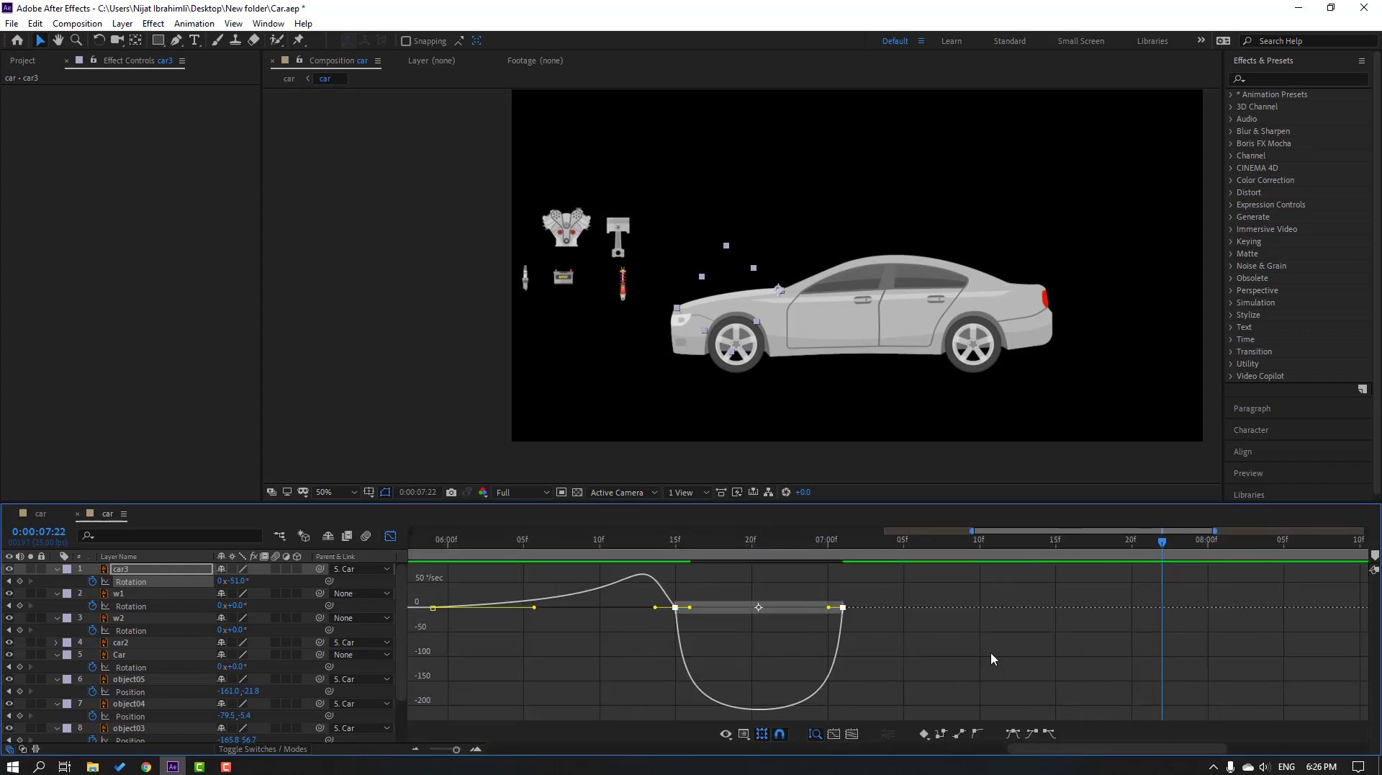
left_click(789, 625)
left_click(675, 607)
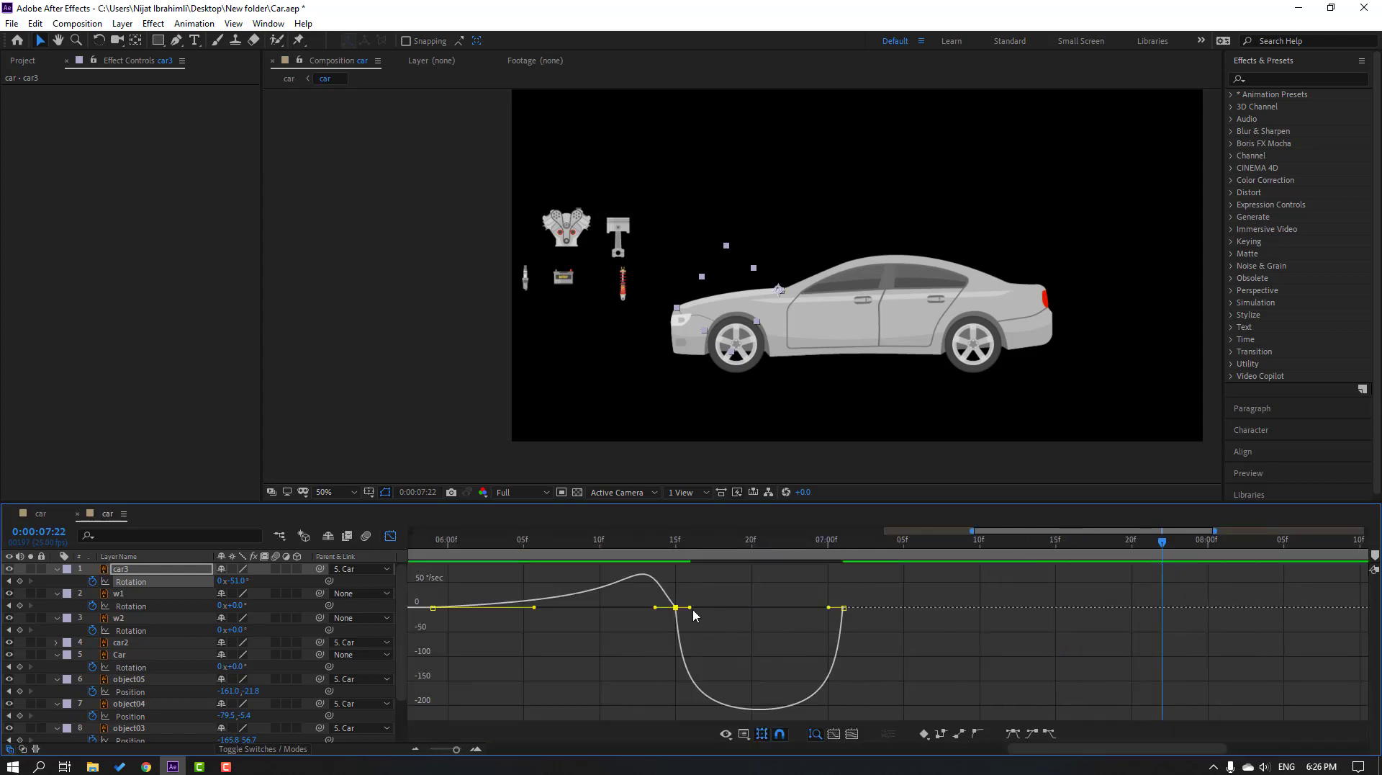
left_click_drag(828, 608, 795, 607)
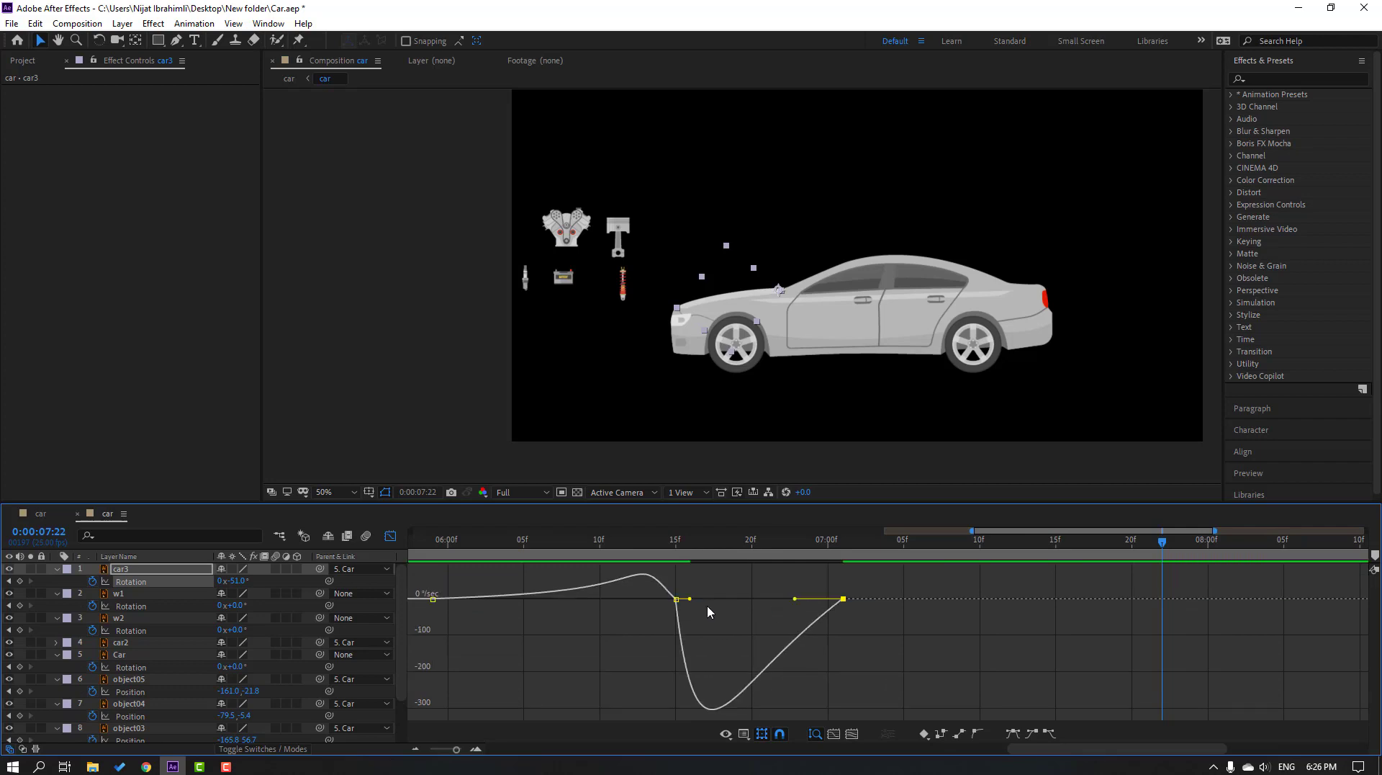
left_click_drag(690, 599, 724, 600)
- Preview the hood's closing motion with the reshaped speed curve
key("minus")
key("minus")
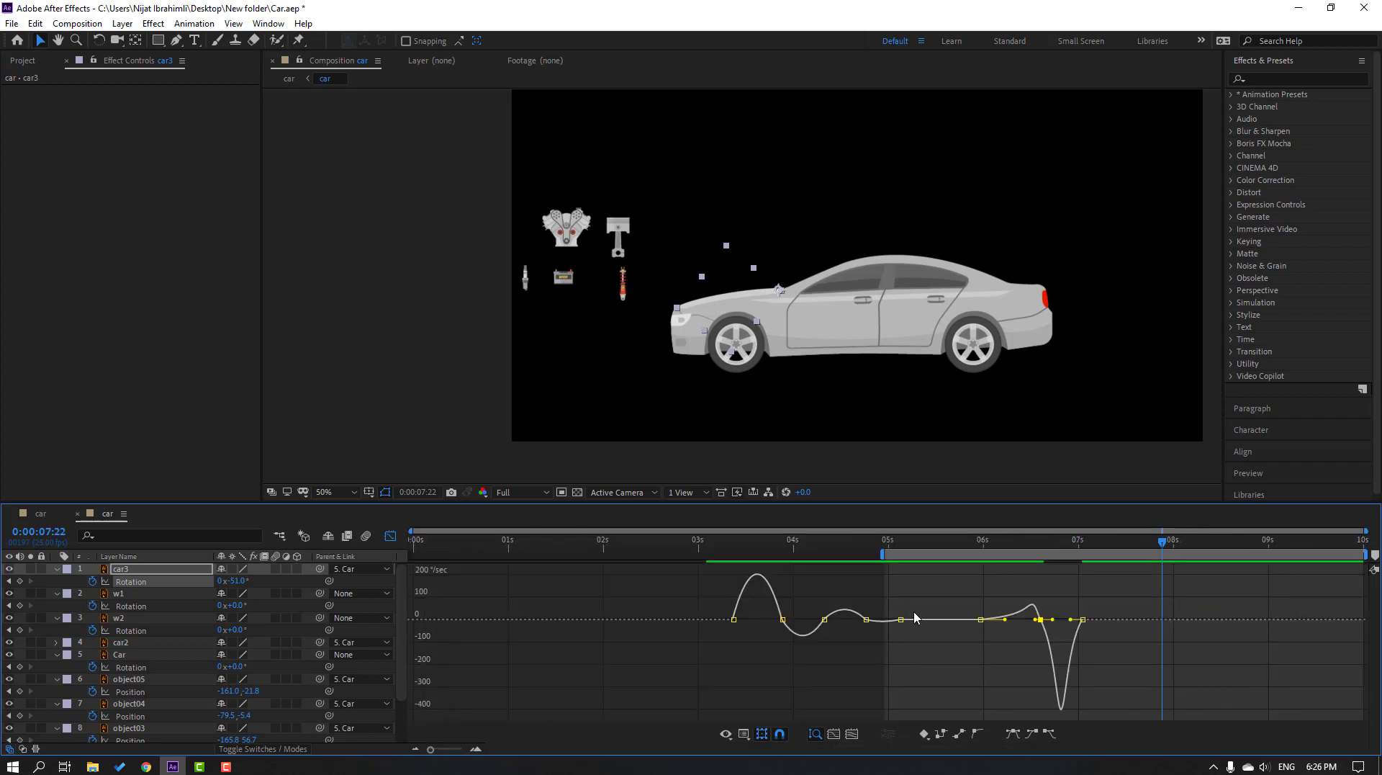
key("space")
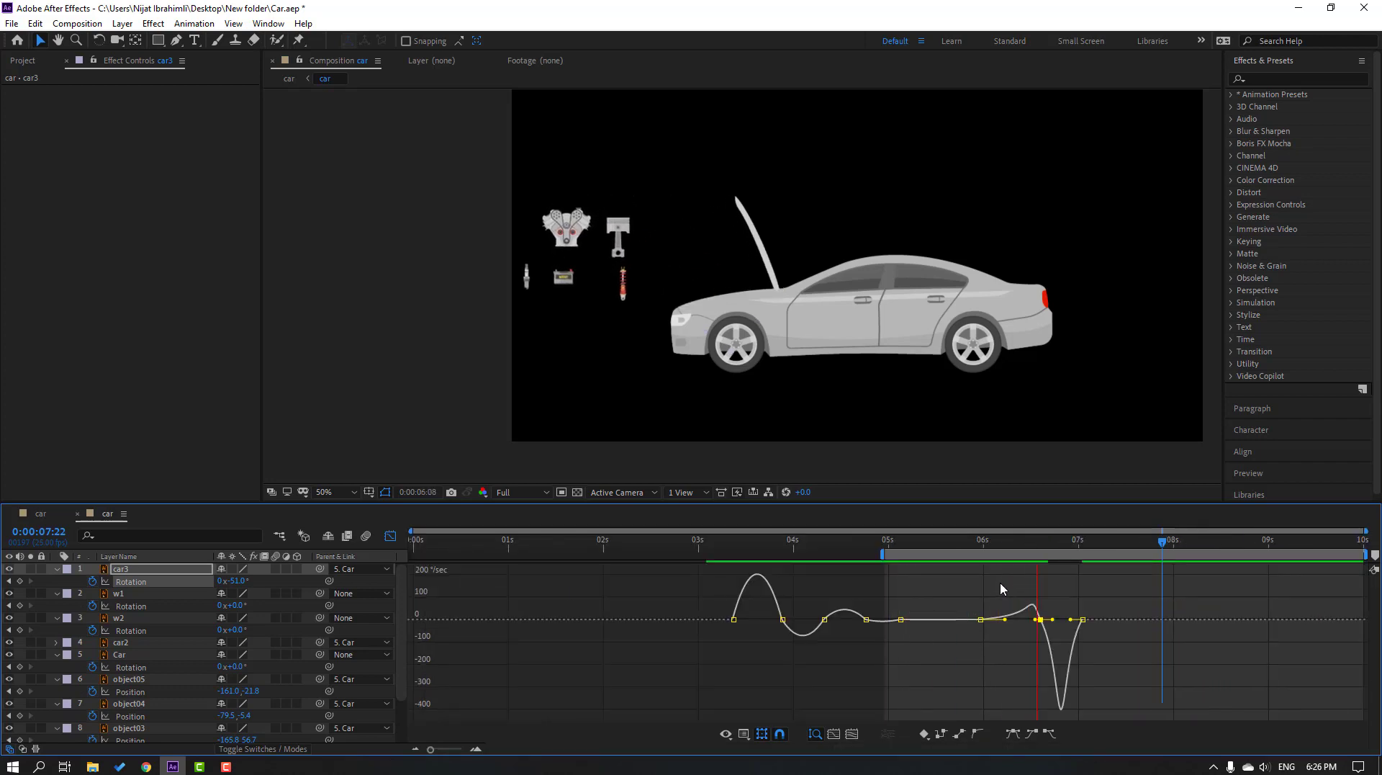
key("space")
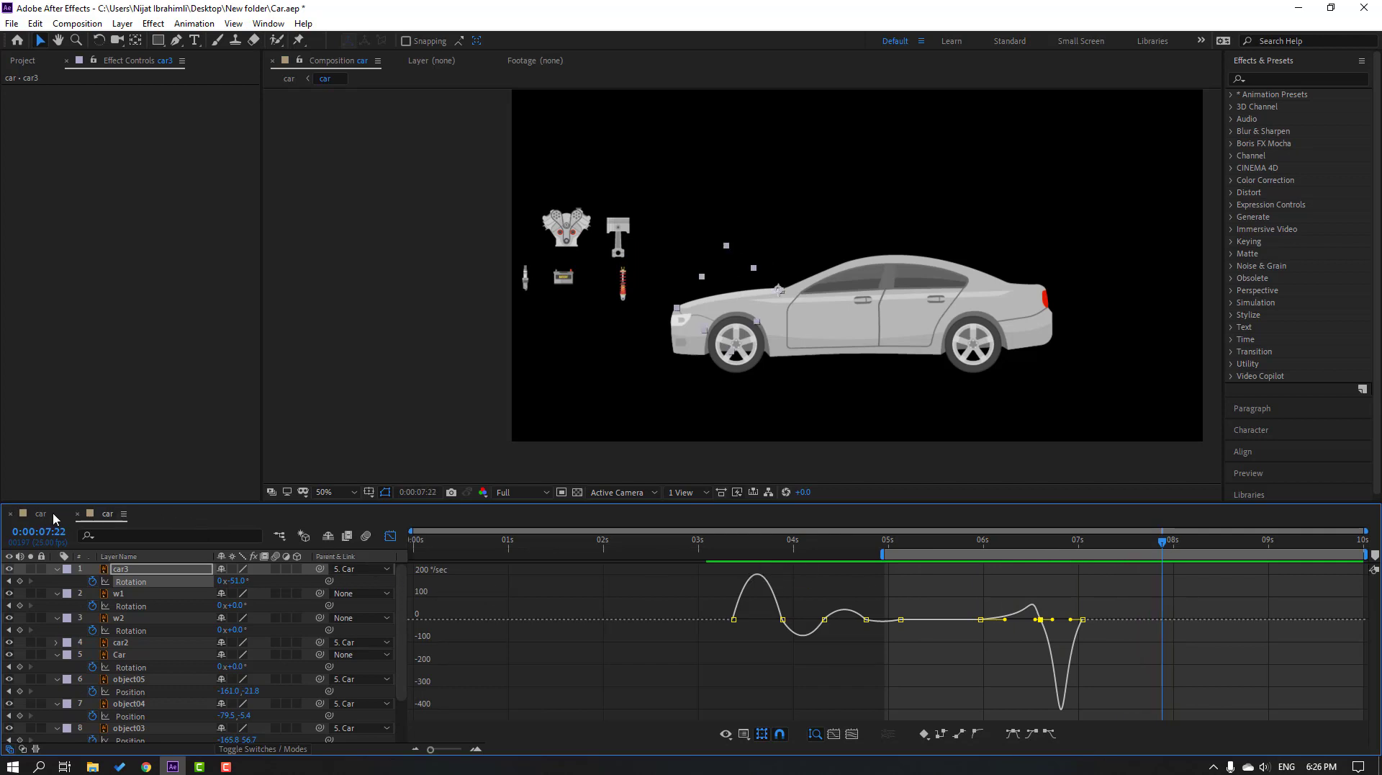
- Return to the main car composition, extend the work area end to about 0:00:08:01 and preview the whole animation
left_click(54, 517)
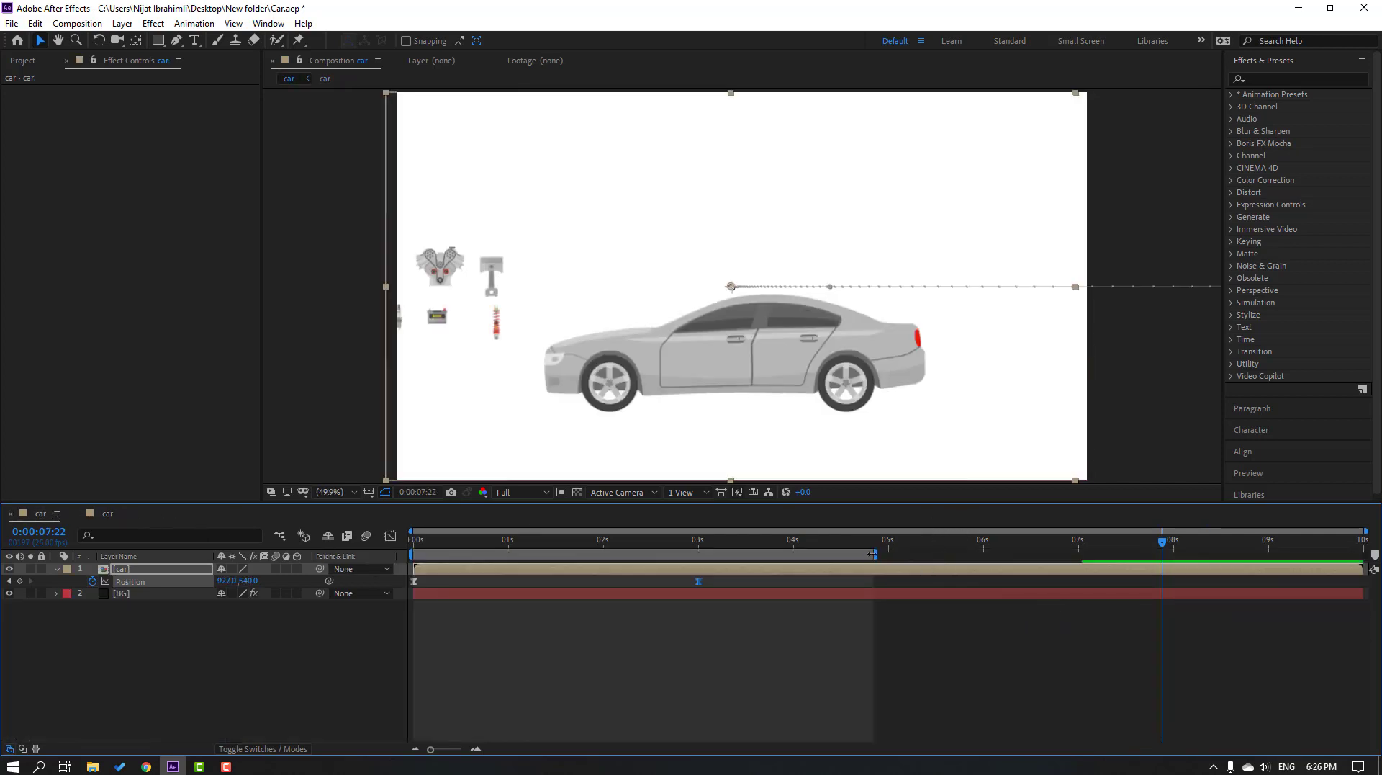
left_click_drag(887, 554, 1179, 553)
key("space")
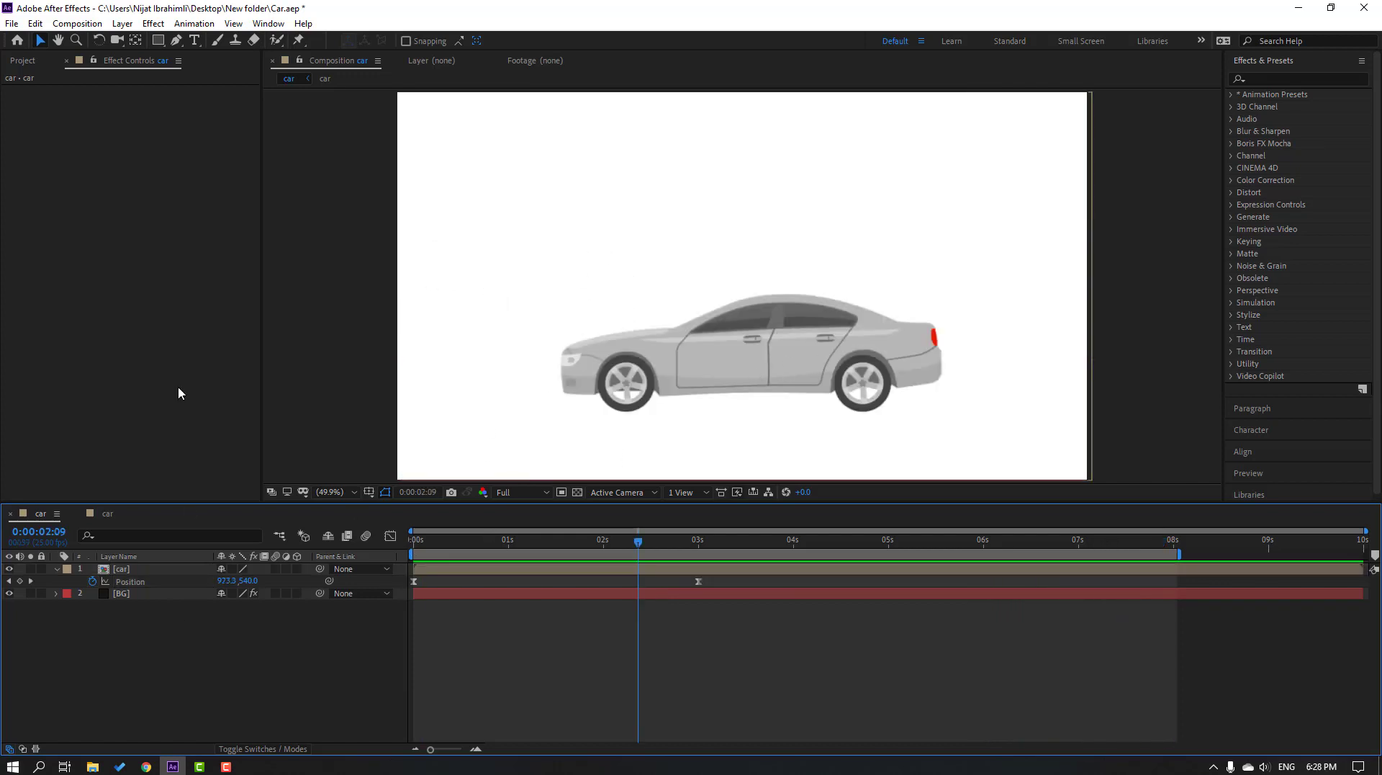
- Draw a wide, flat ellipse on a new shape layer under the car, spanning from the front to the rear wheel
left_click_drag(159, 41, 198, 77)
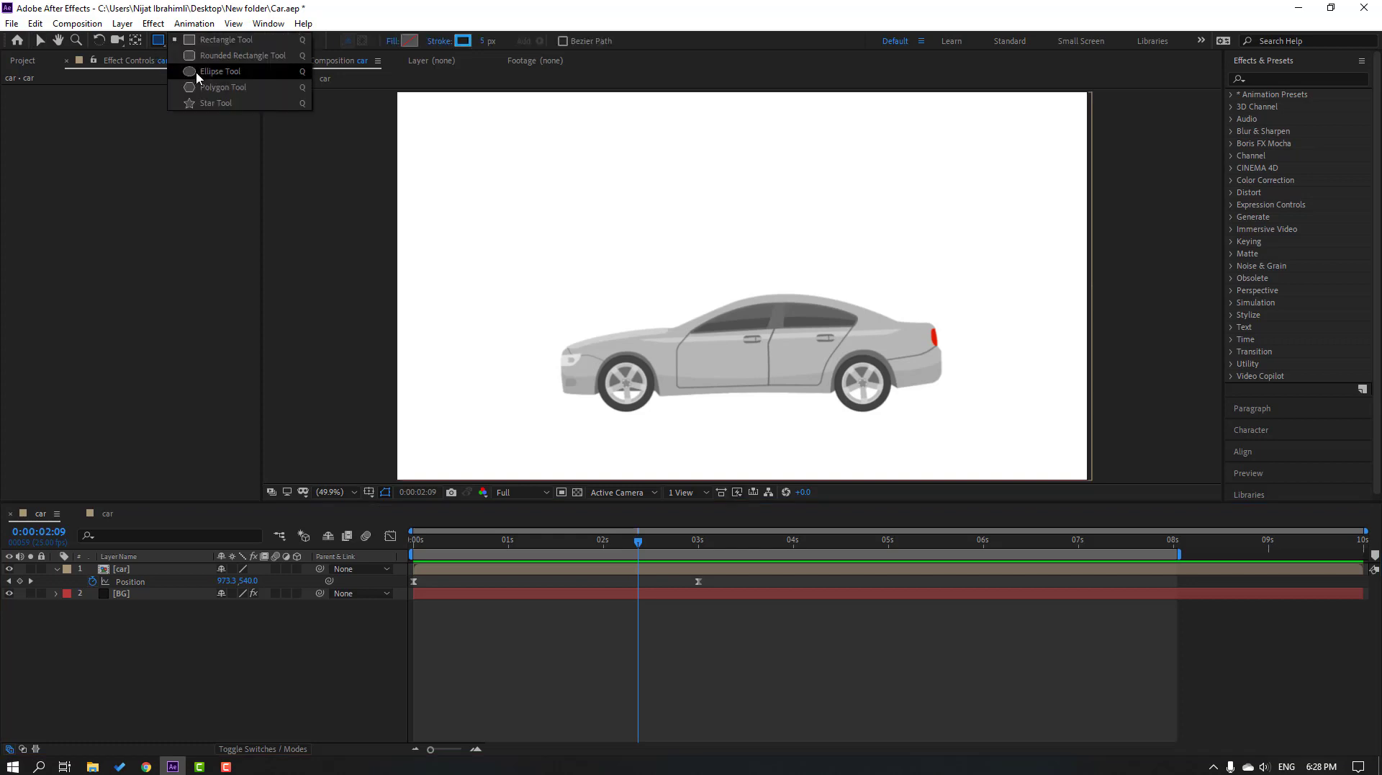
left_click(198, 77)
scroll(839, 429, "down", 2)
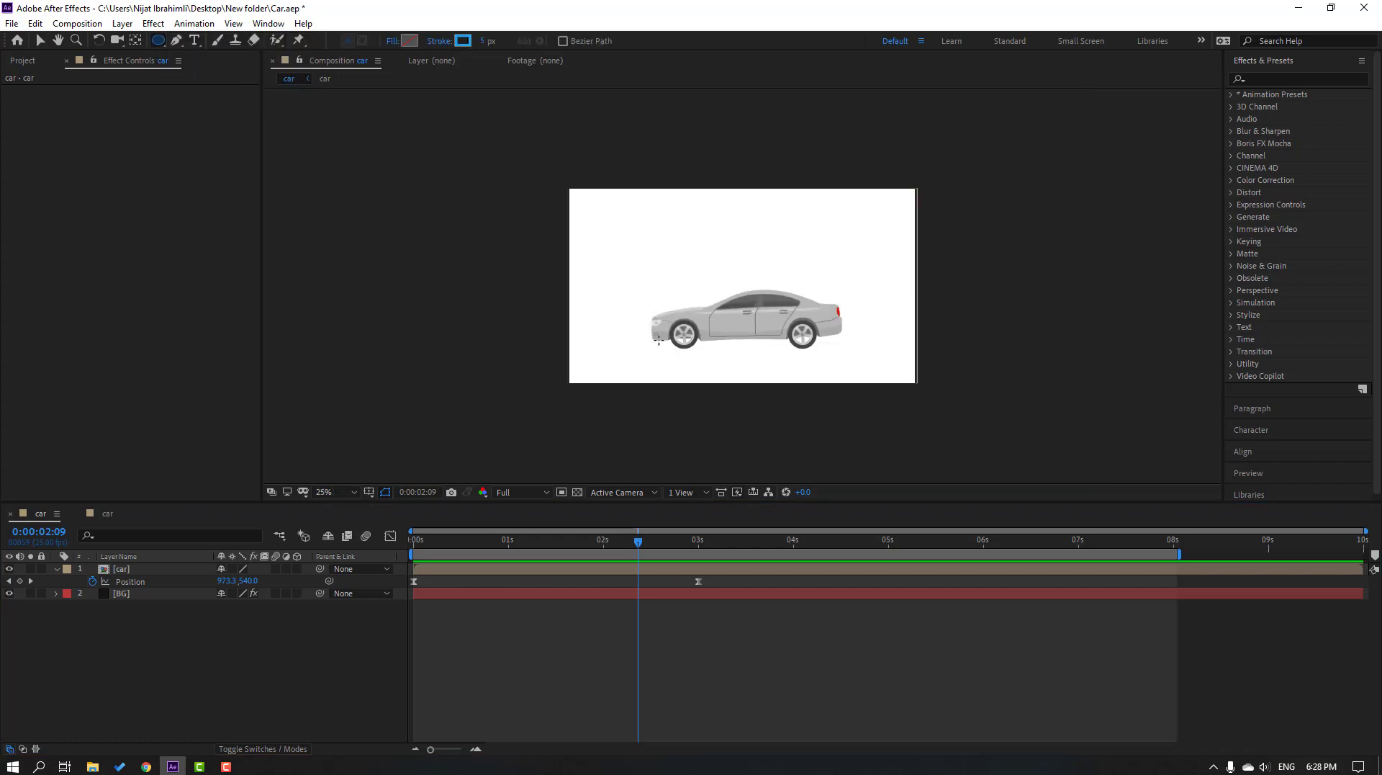
left_click_drag(658, 340, 833, 351)
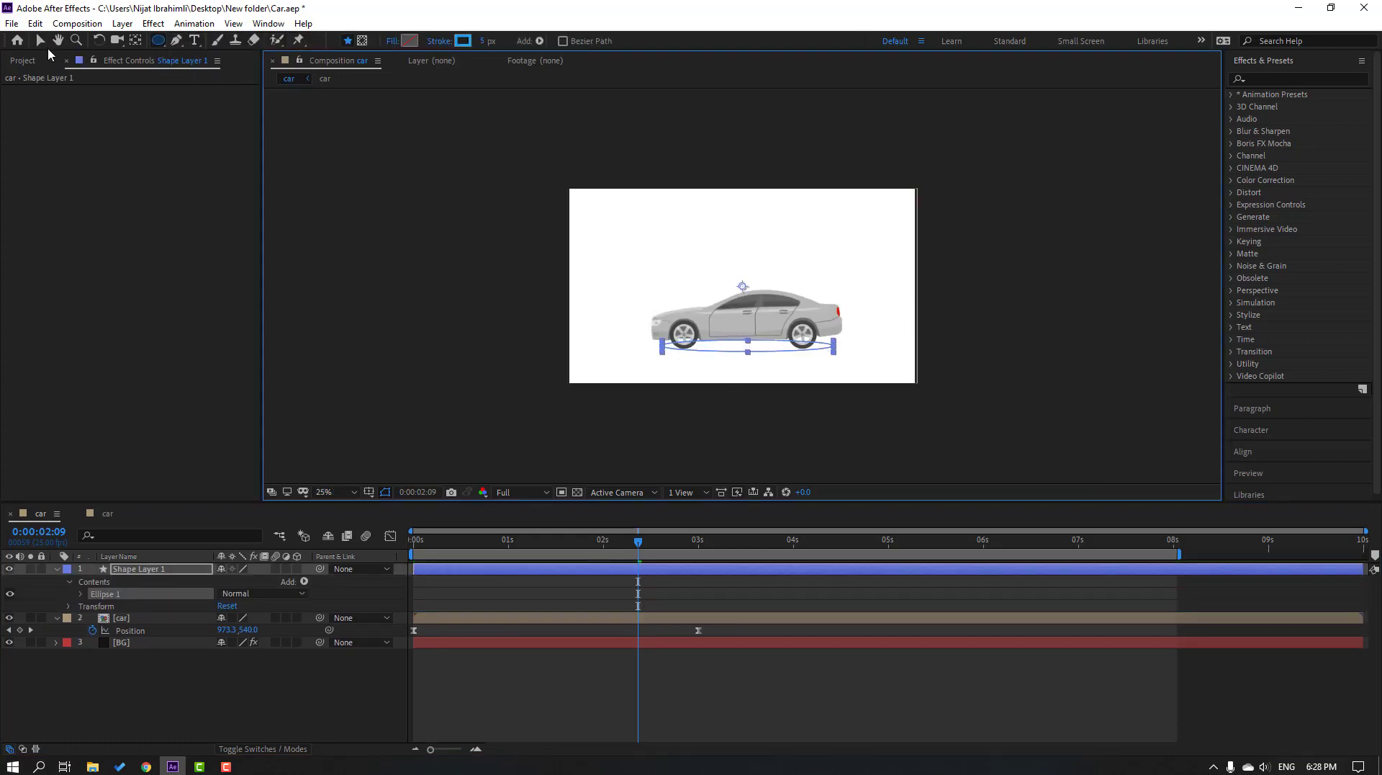
- Set the ellipse's stroke width to 0 px and its fill colour to light grey CBCBCB
key("v")
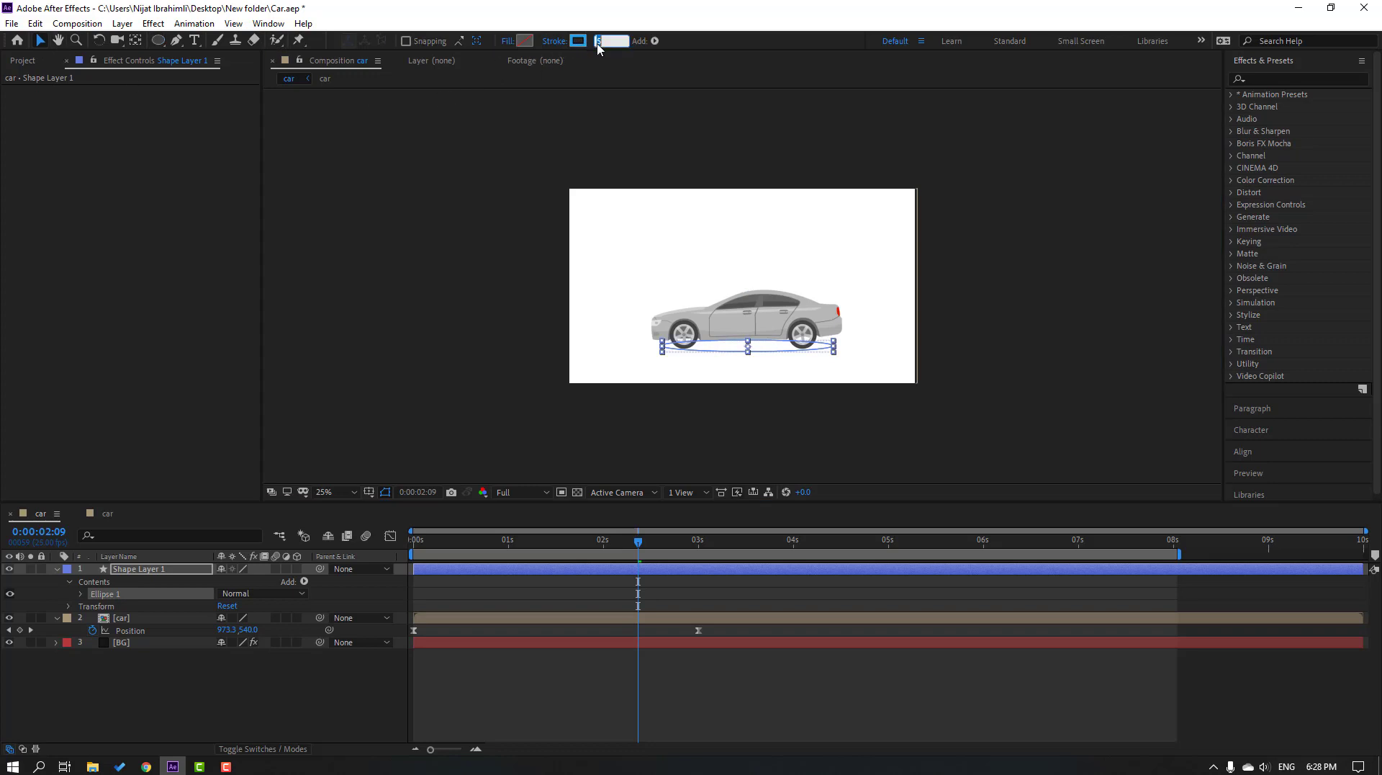
left_click(525, 41)
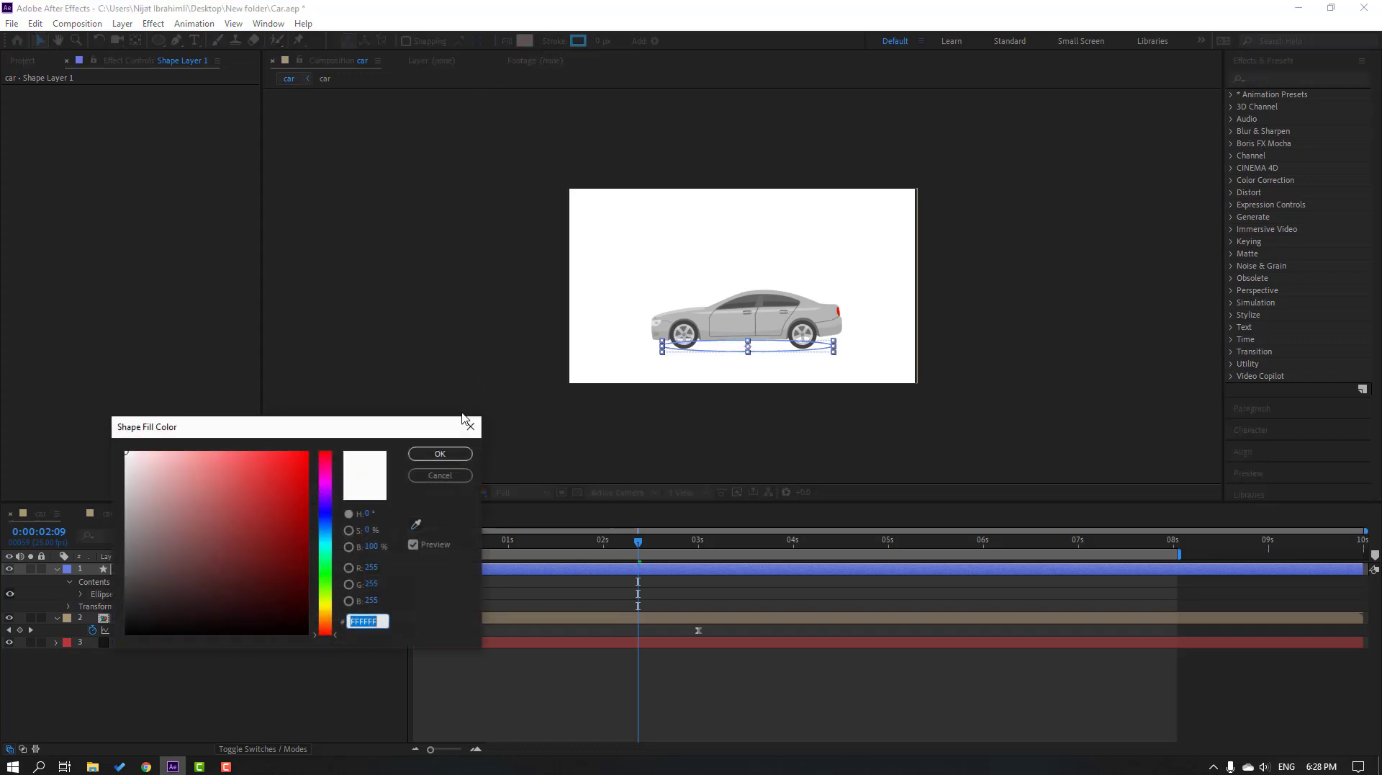
left_click(417, 524)
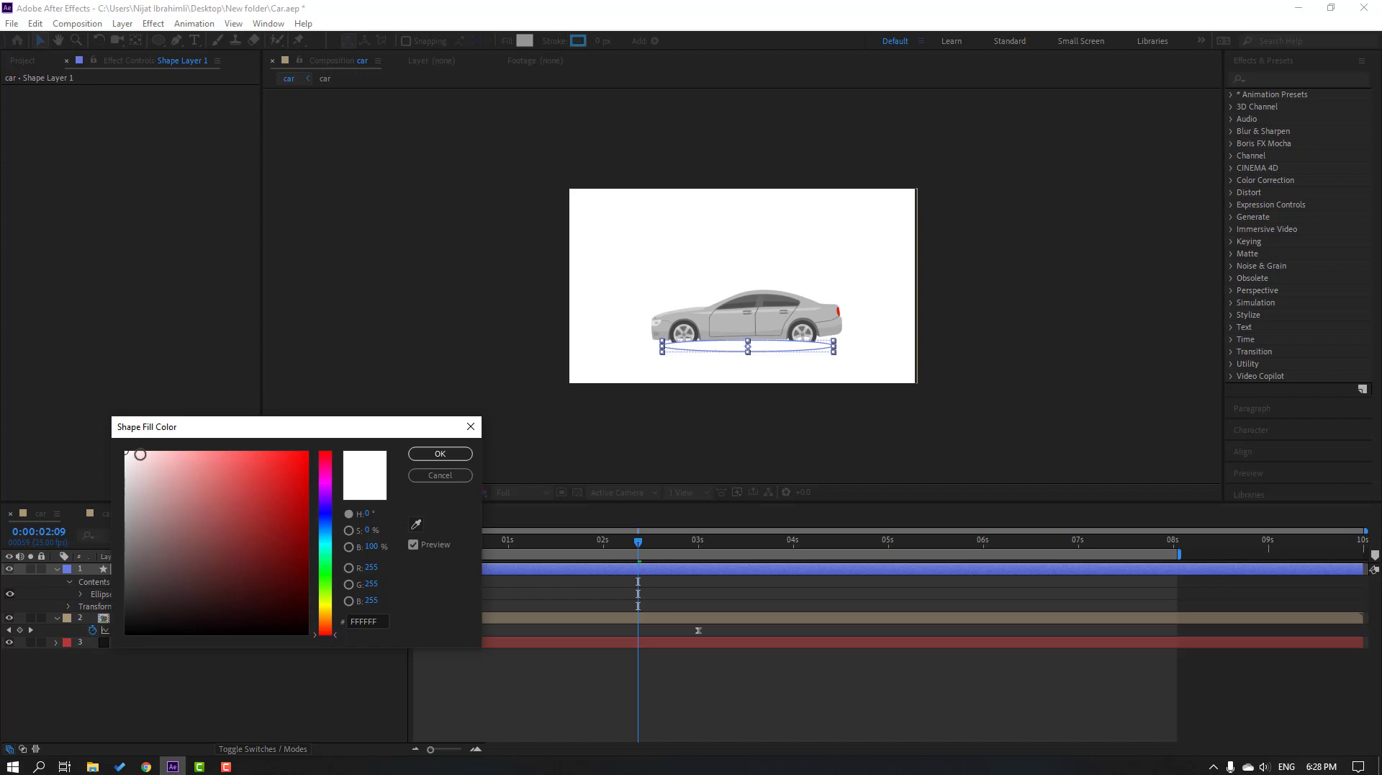
left_click_drag(129, 457, 122, 481)
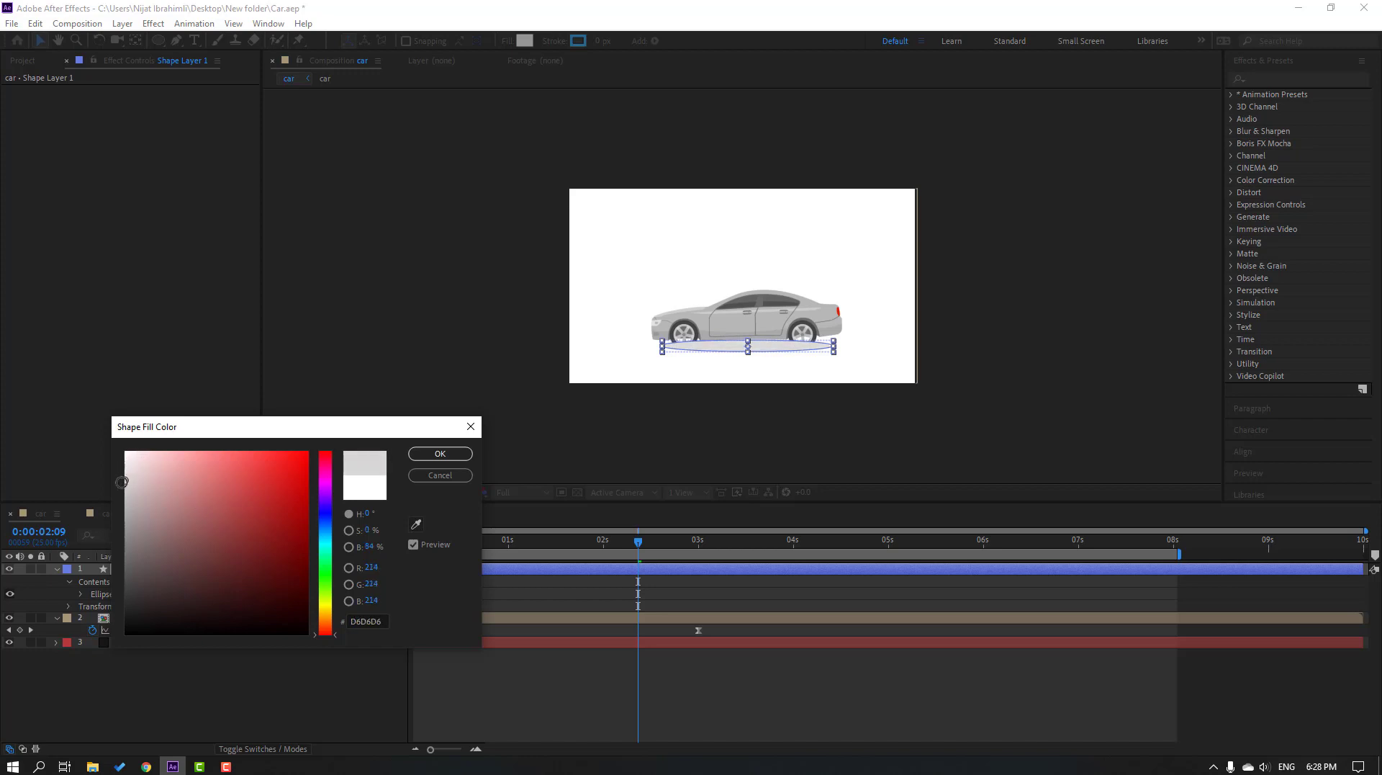
left_click(440, 454)
- Collapse Shape Layer 1 and place it between the car and BG layers
left_click(57, 569)
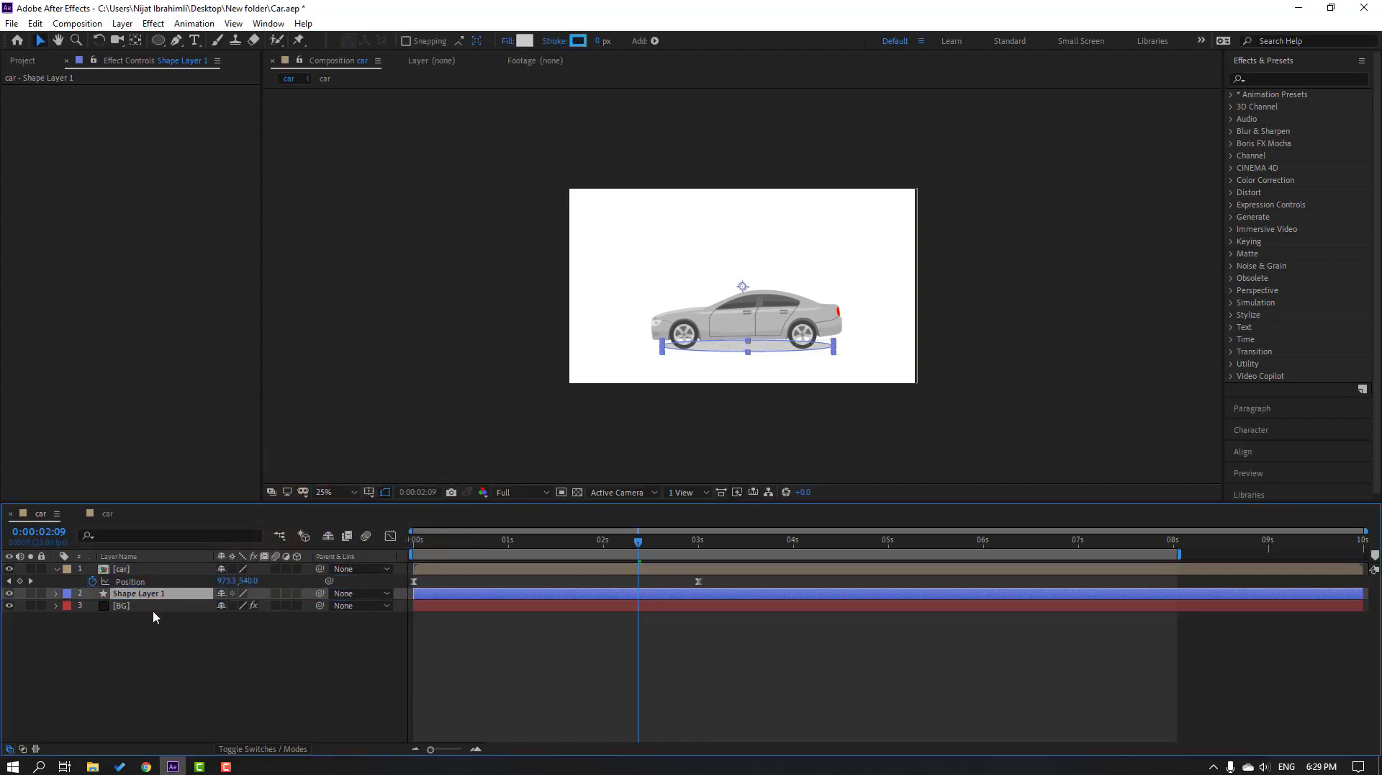